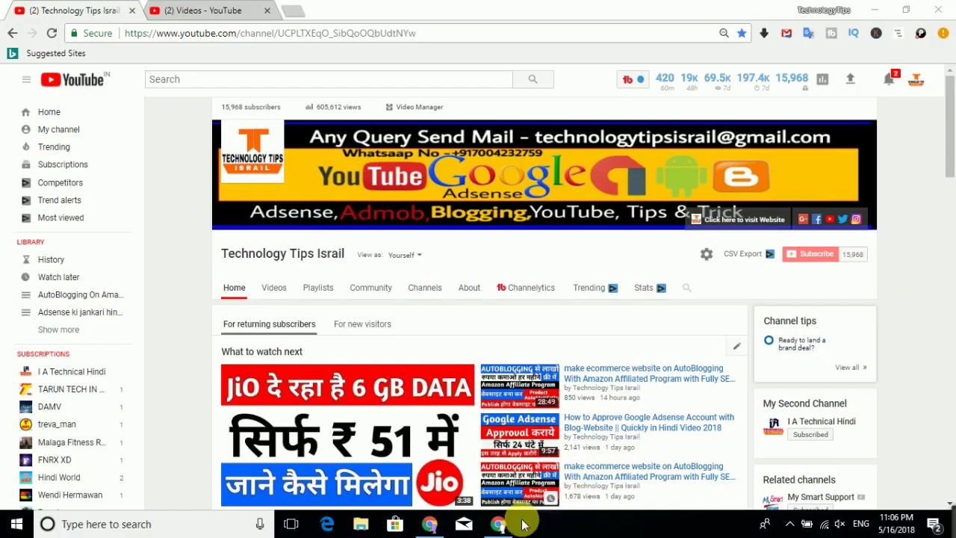
Switch to the WordPress dashboard window, dismiss the Wordpress automatic plugin's rating notice and reload the page
left_click(500, 526)
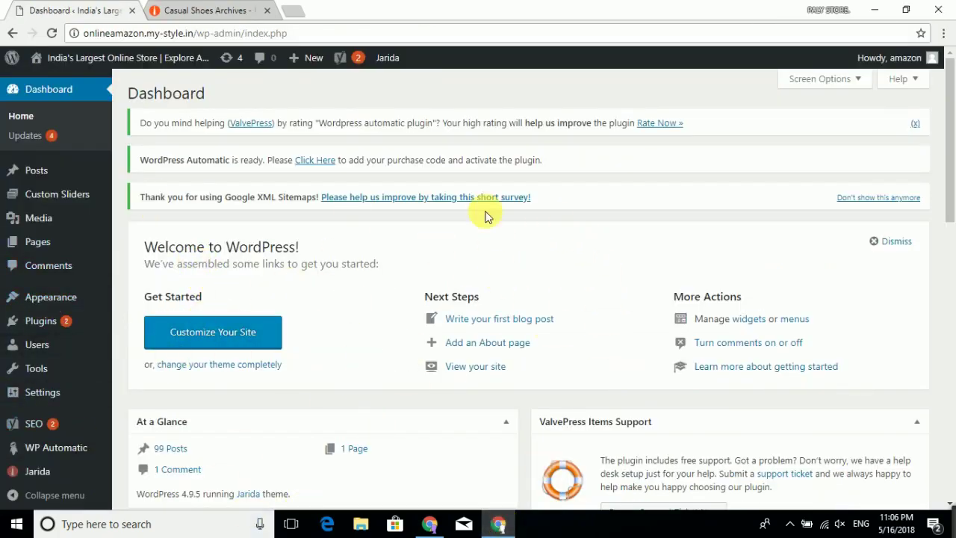
left_click(915, 125)
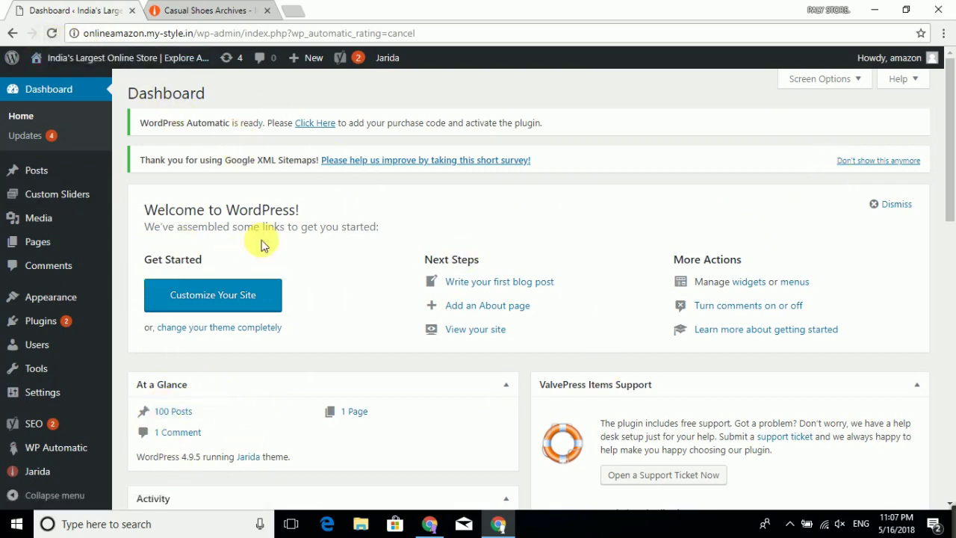
left_click(52, 33)
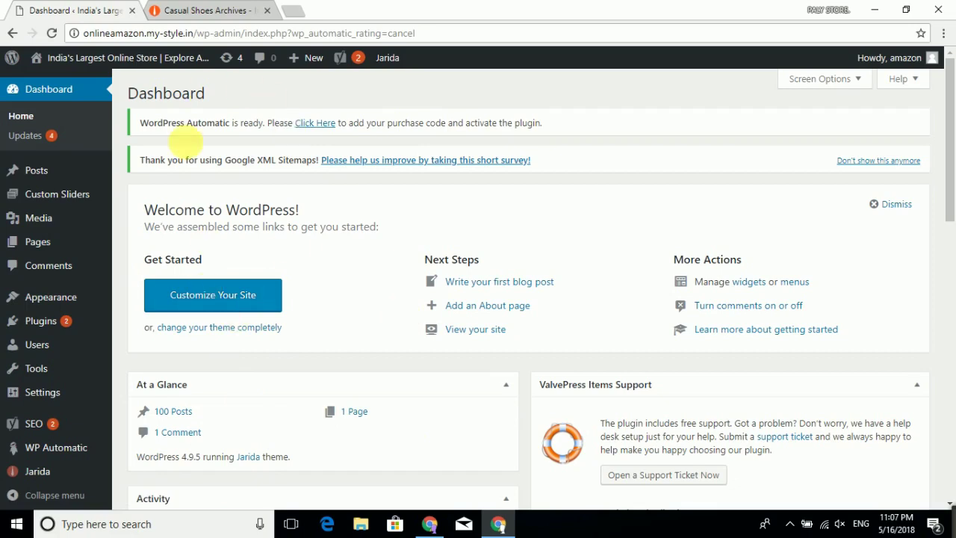
Open the store site's home page and look through its header, navigation menu and product posts down to the pagination
left_click(211, 9)
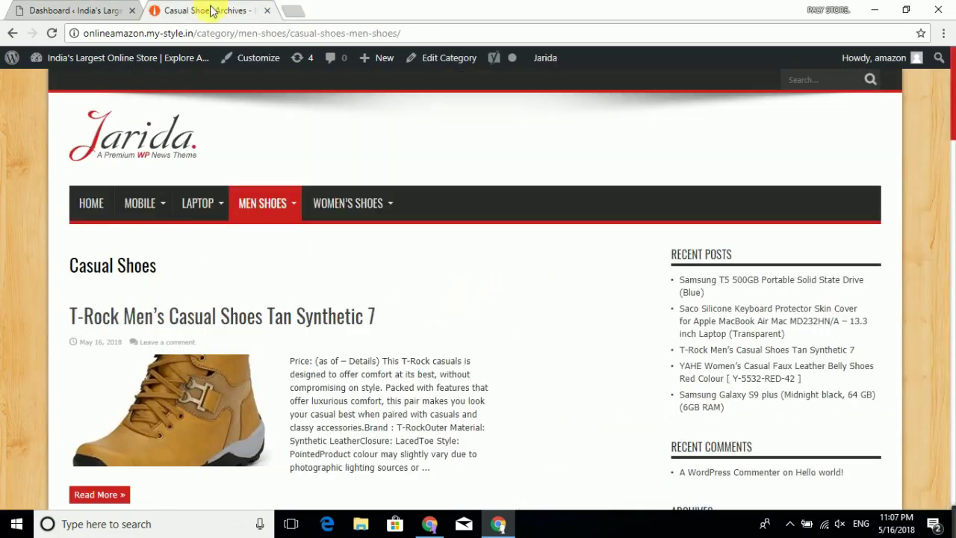
left_click(92, 204)
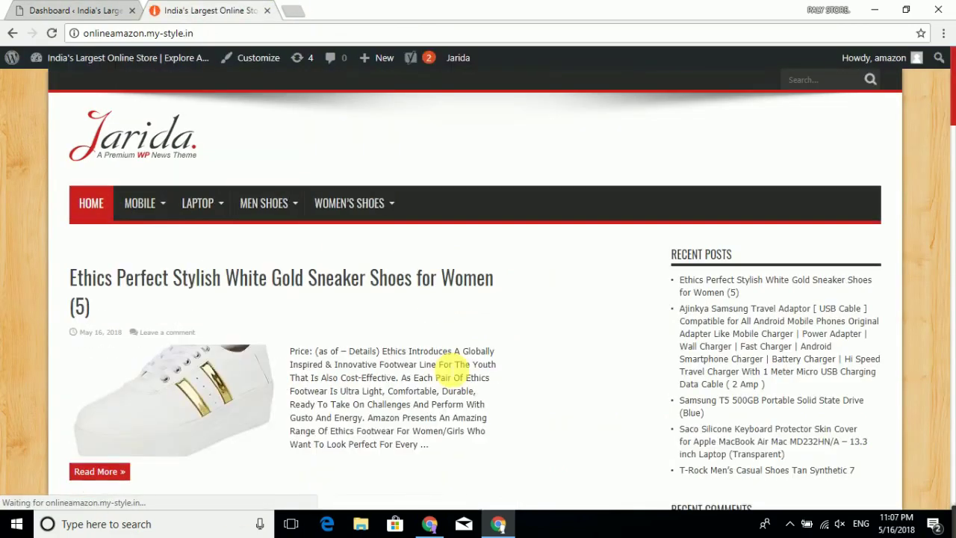
scroll(433, 355, "down", 3)
scroll(269, 290, "up", 1)
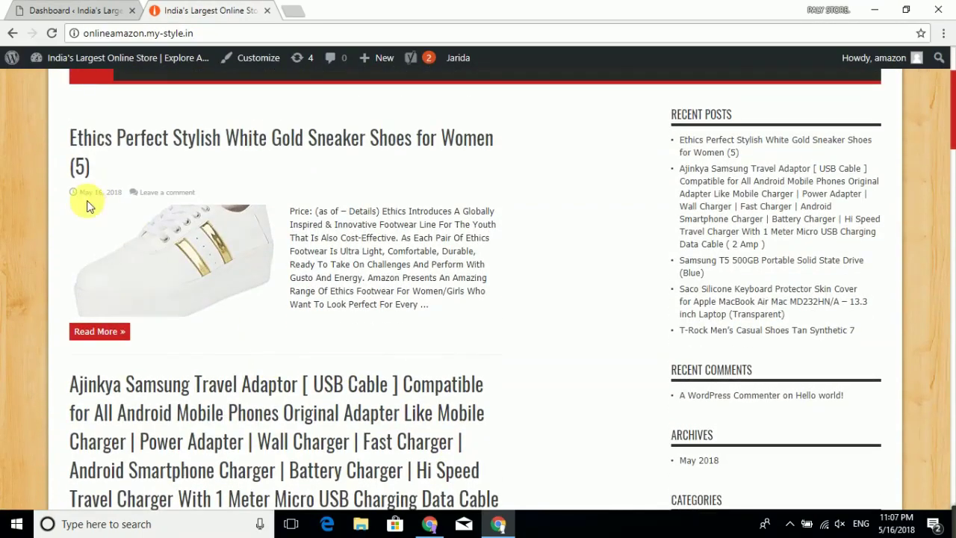
scroll(341, 161, "down", 12)
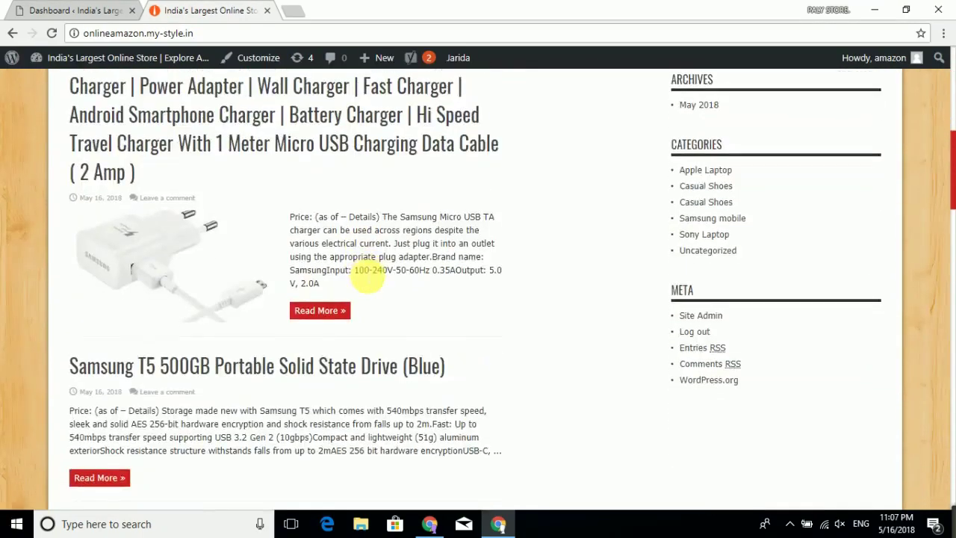
scroll(364, 285, "up", 7)
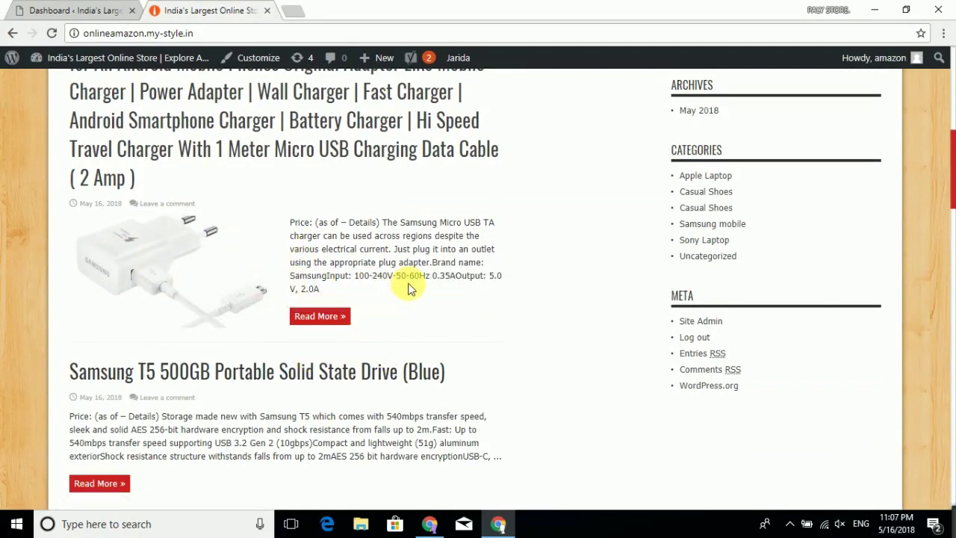
scroll(411, 288, "down", 8)
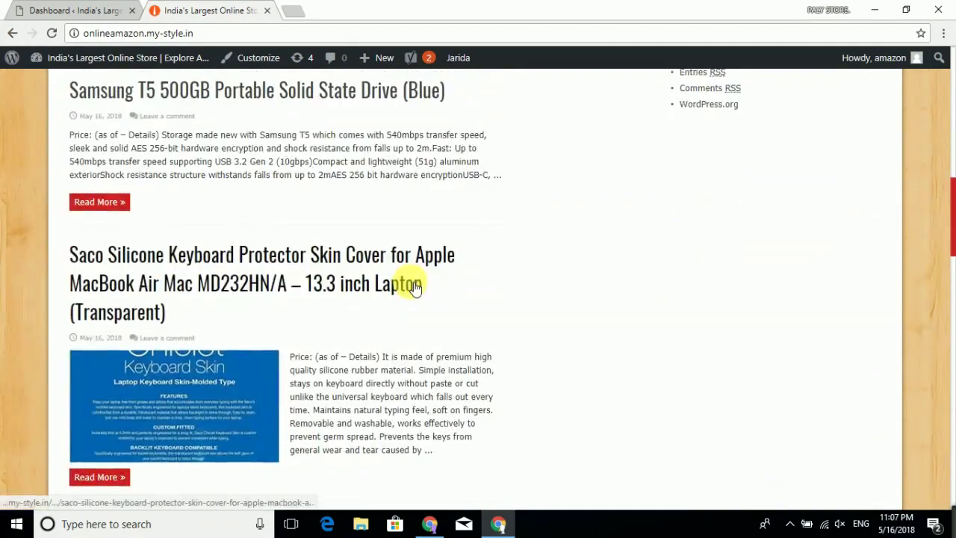
scroll(416, 288, "down", 9)
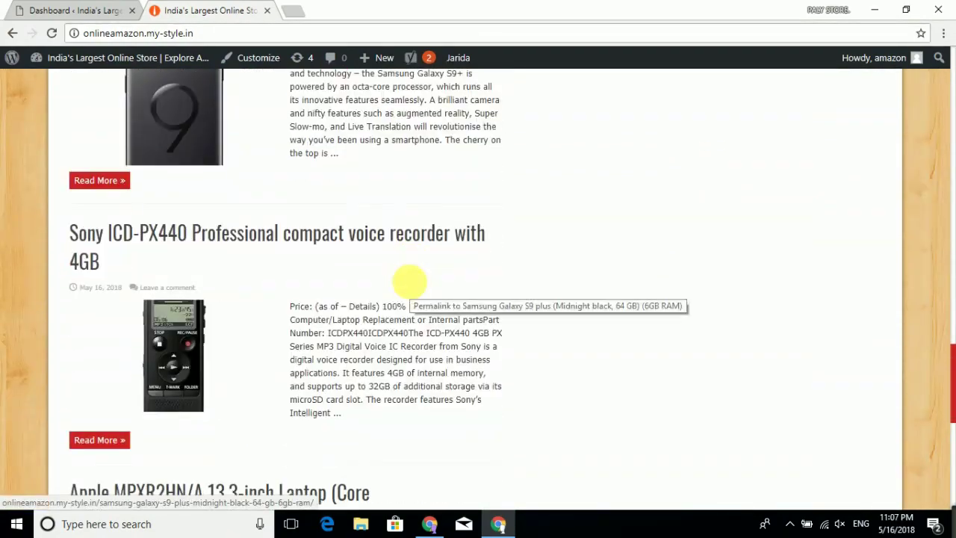
scroll(411, 288, "down", 5)
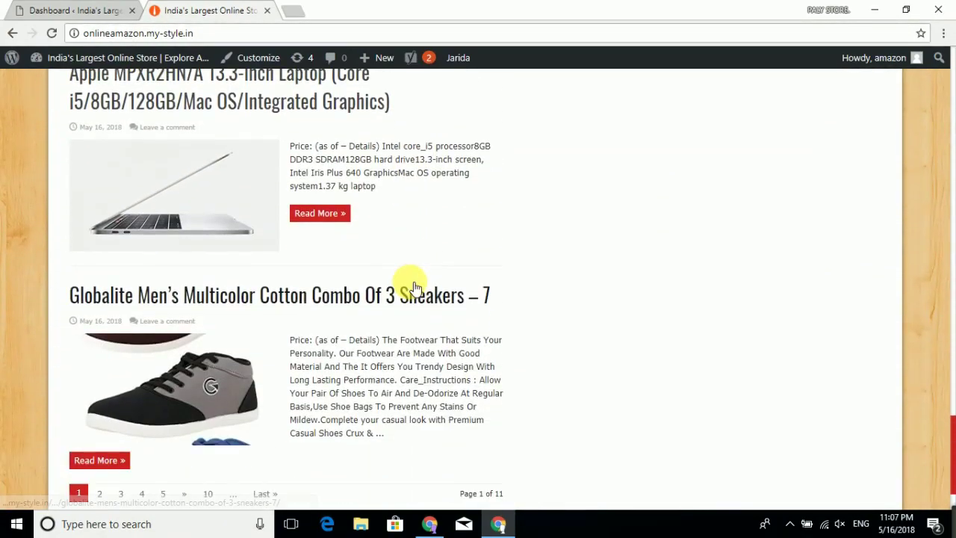
scroll(415, 288, "up", 14)
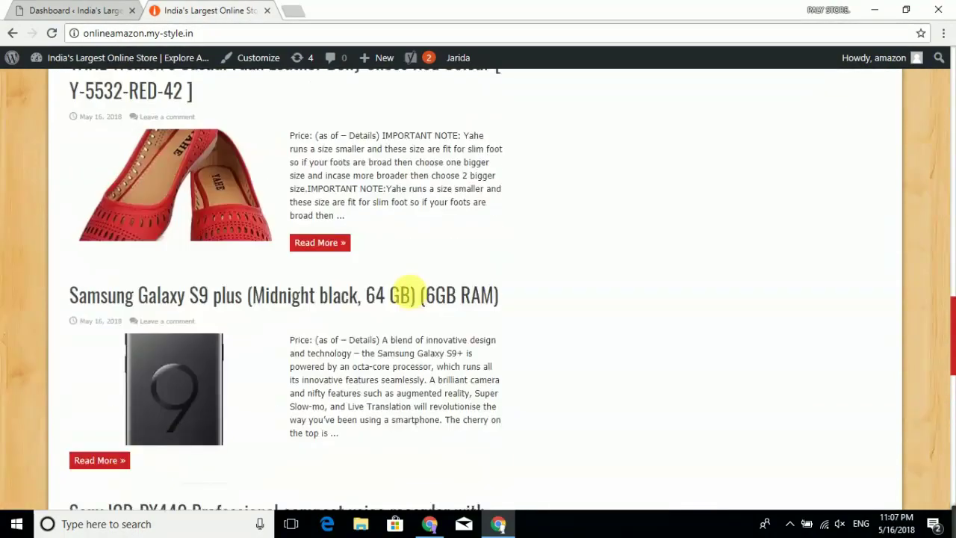
scroll(416, 293, "up", 10)
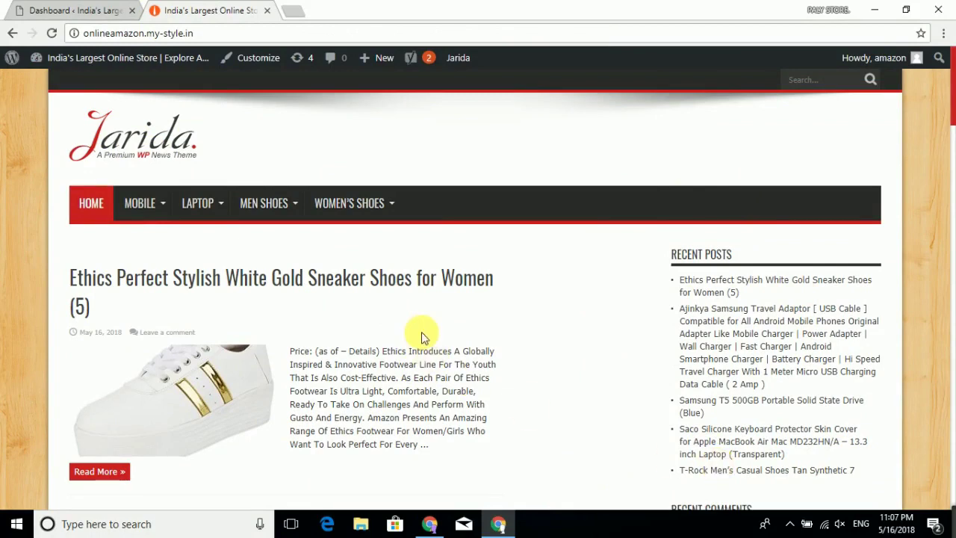
Return to the WordPress dashboard and open the Jarida theme settings at the Favicon section
left_click(65, 9)
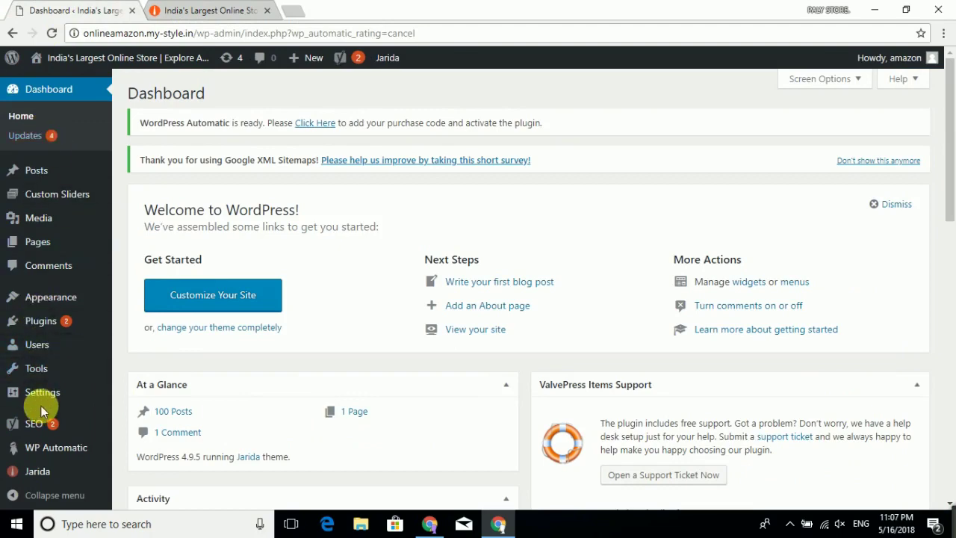
scroll(41, 405, "down", 3)
mouse_move(37, 465)
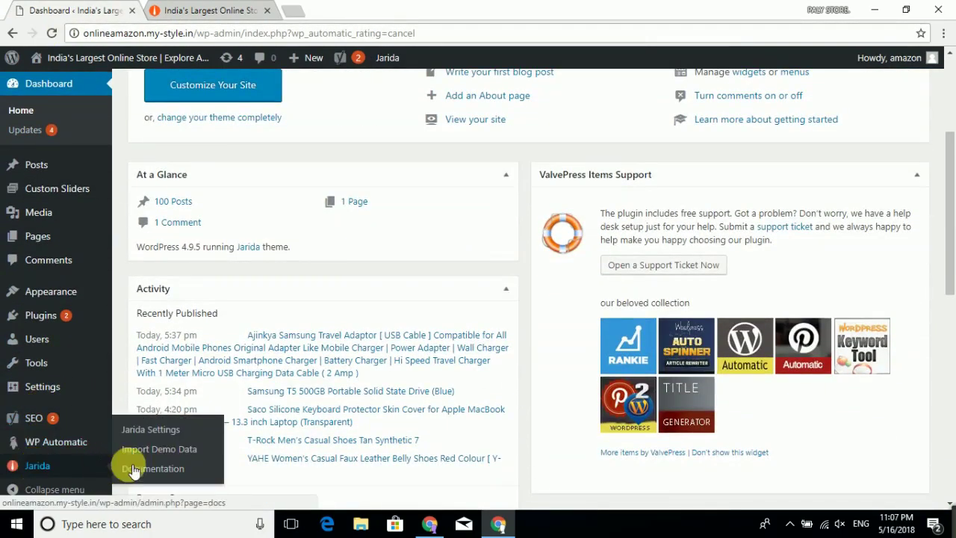
left_click(164, 431)
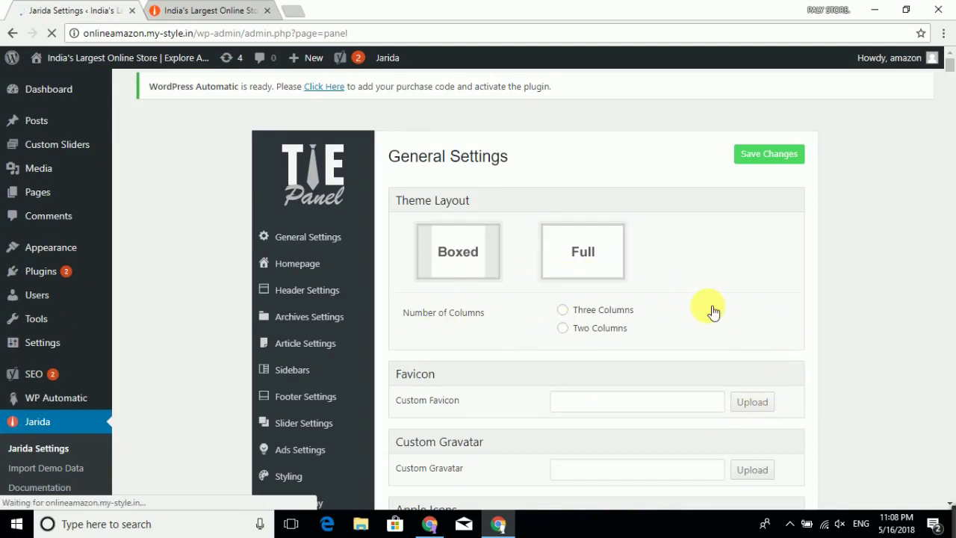
scroll(640, 373, "down", 1)
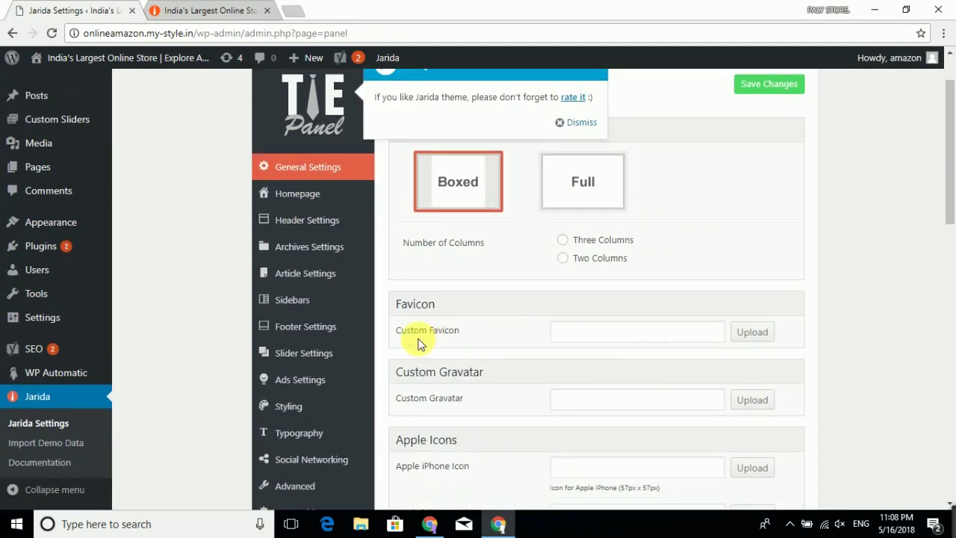
Upload the file "images" from the desktop folder 24-04-2018 for the custom favicon
left_click(752, 332)
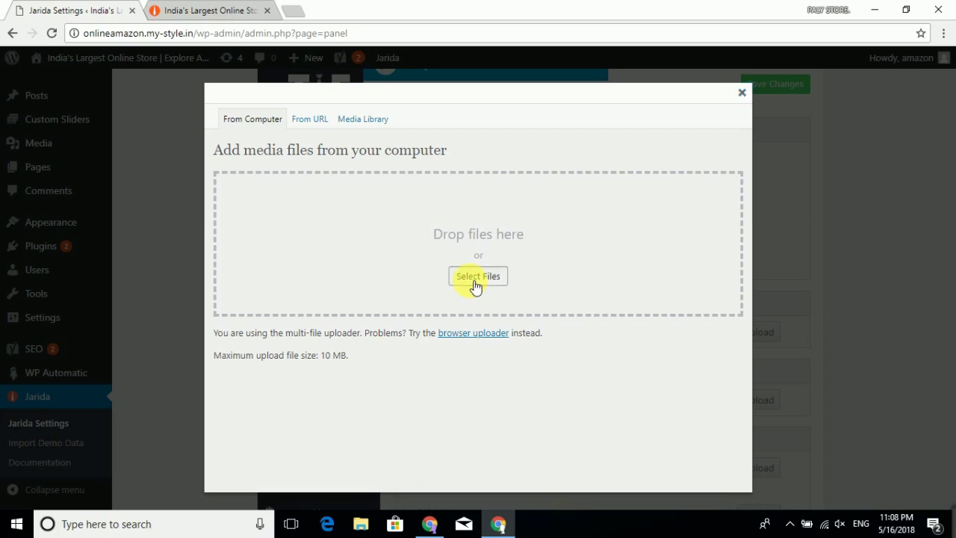
left_click(477, 277)
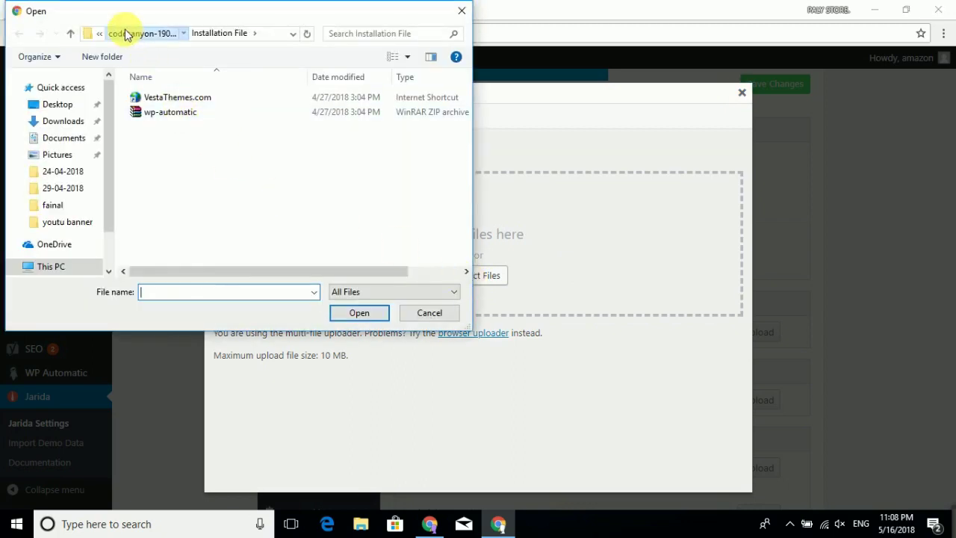
left_click(125, 34)
left_click(125, 33)
left_click(124, 33)
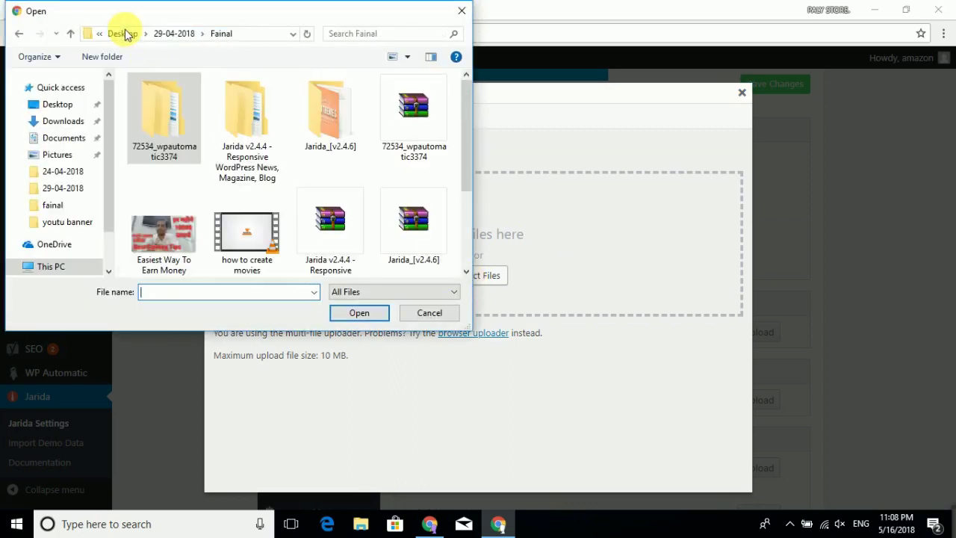
scroll(292, 192, "down", 2)
scroll(292, 192, "up", 2)
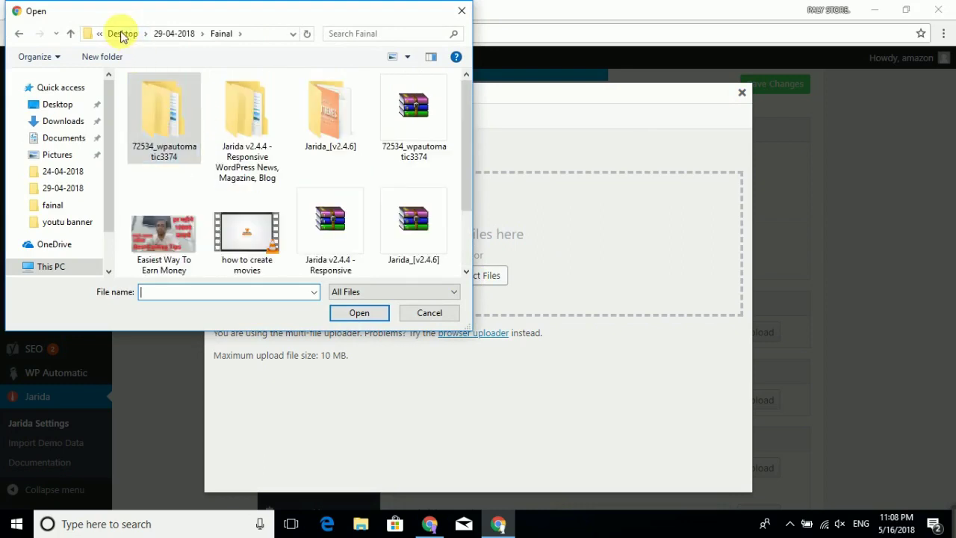
left_click(123, 33)
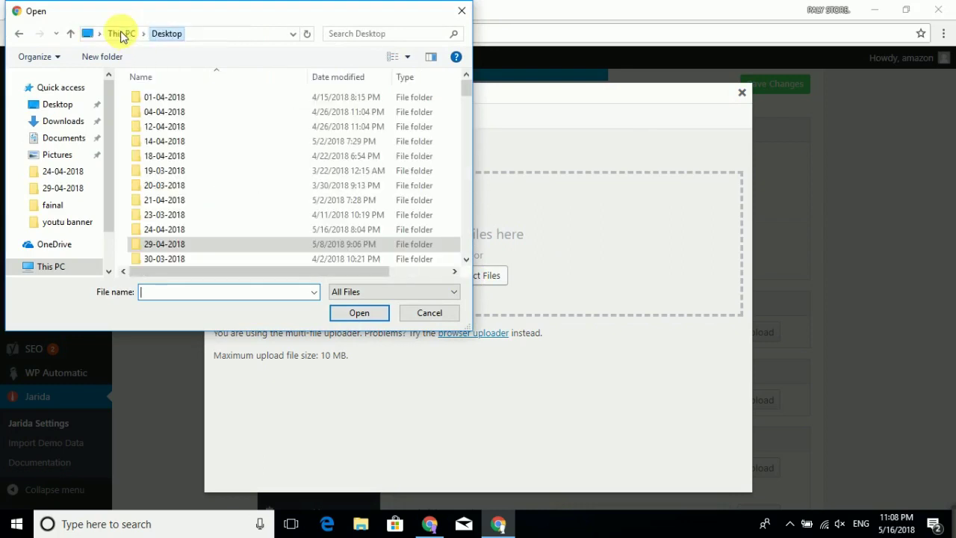
left_click(63, 173)
scroll(271, 188, "down", 3)
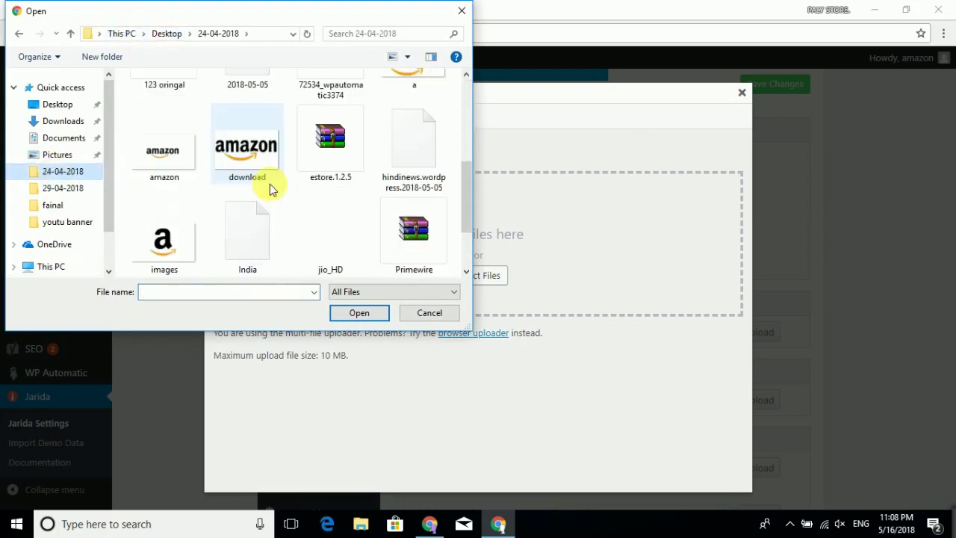
left_click(162, 245)
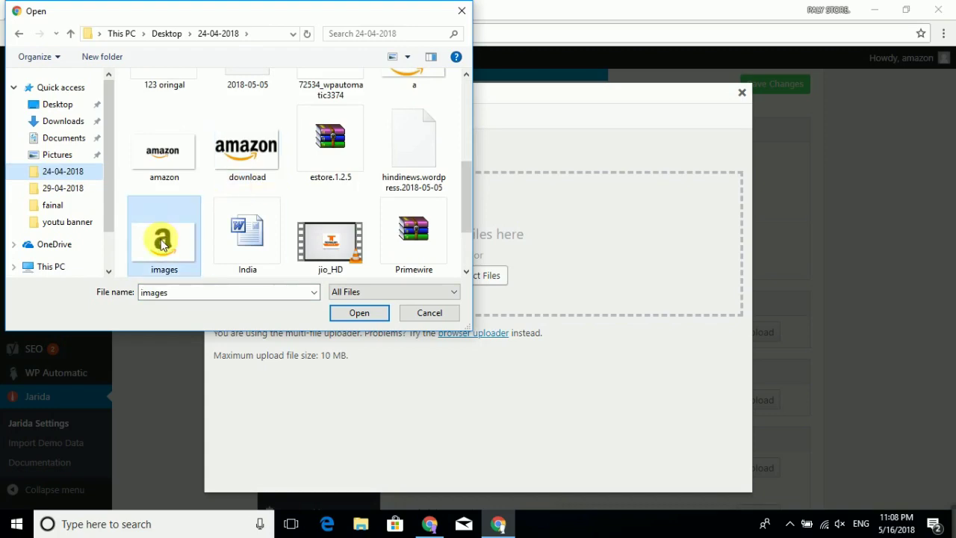
left_click(342, 313)
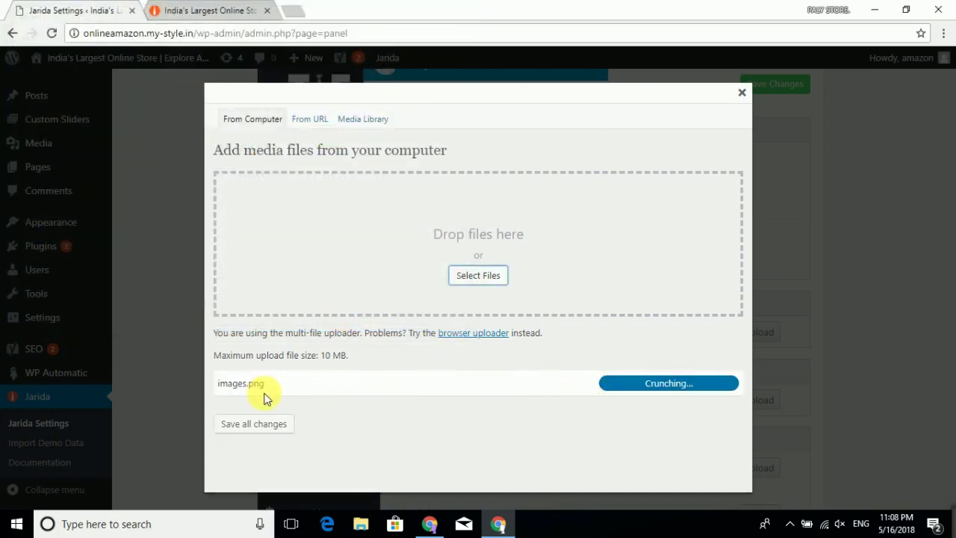
Use the uploaded image at full size as the custom favicon and save the changes, dismissing the theme rating prompt
scroll(389, 407, "down", 3)
scroll(396, 407, "down", 5)
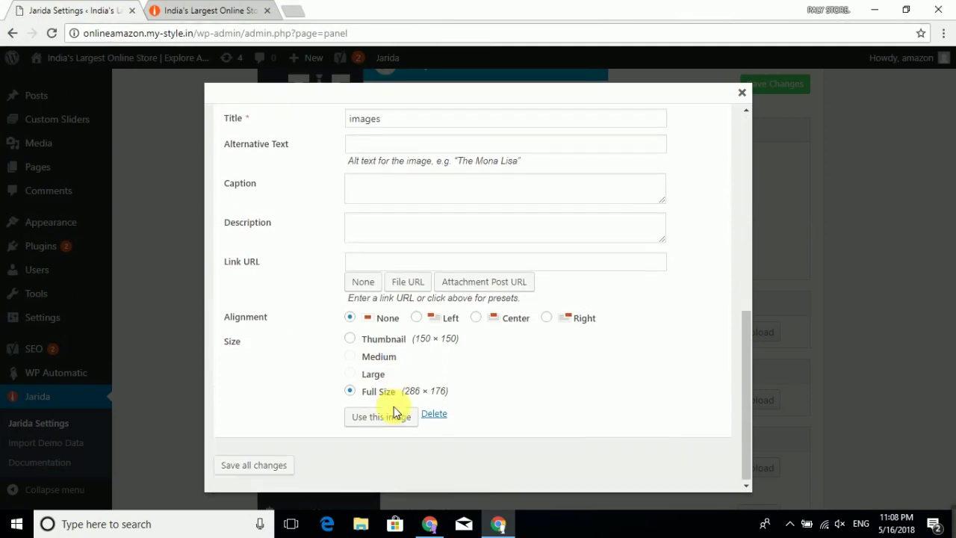
left_click(380, 416)
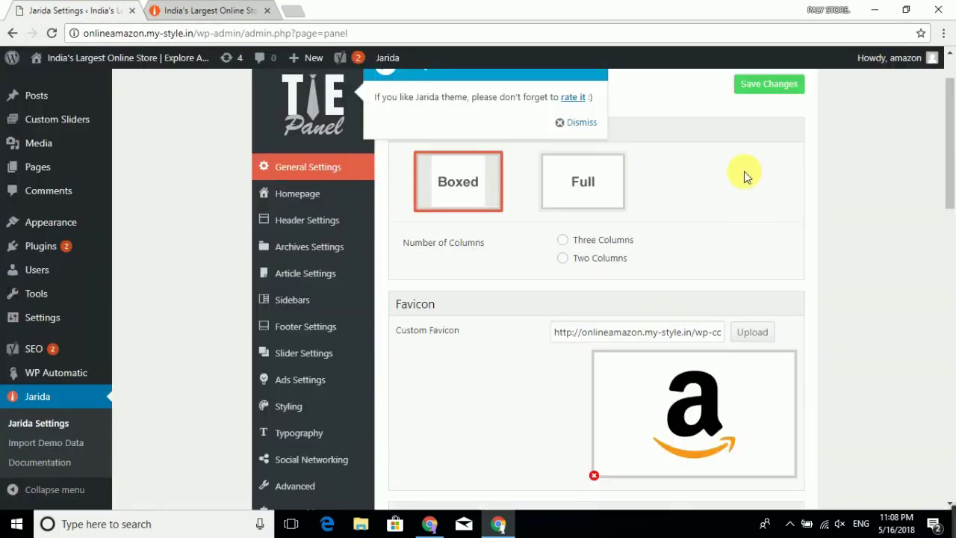
left_click(769, 88)
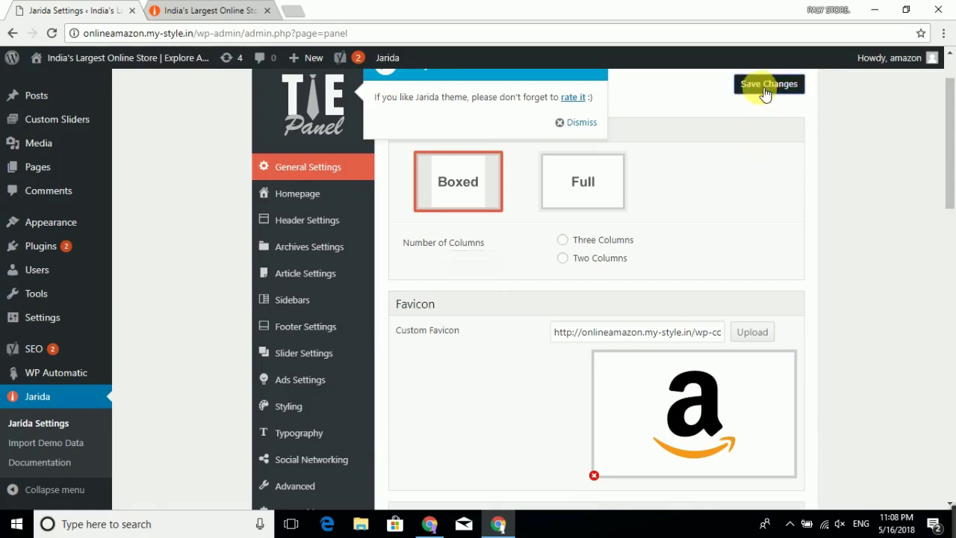
left_click(580, 121)
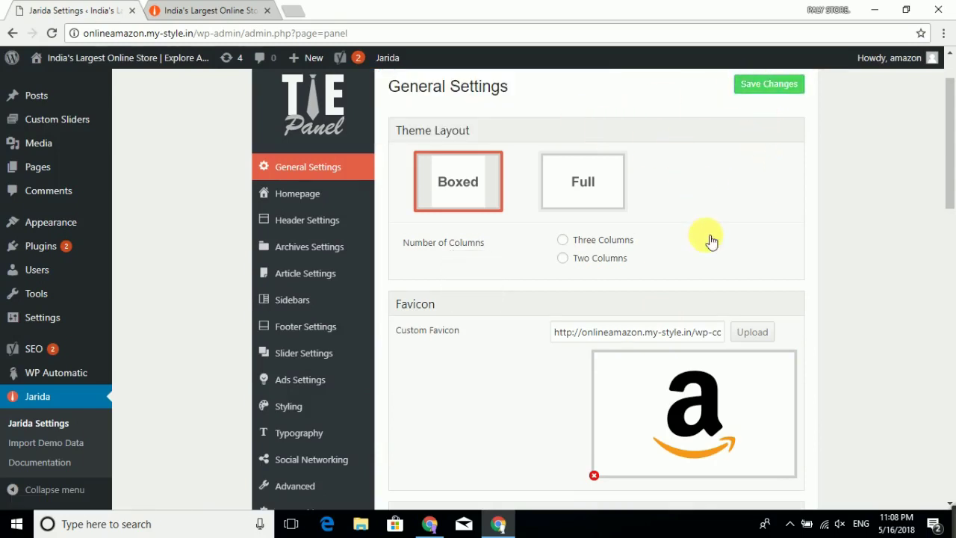
Look through the remaining General Settings and the Homepage settings of the theme, and open the Header Settings
scroll(704, 247, "down", 4)
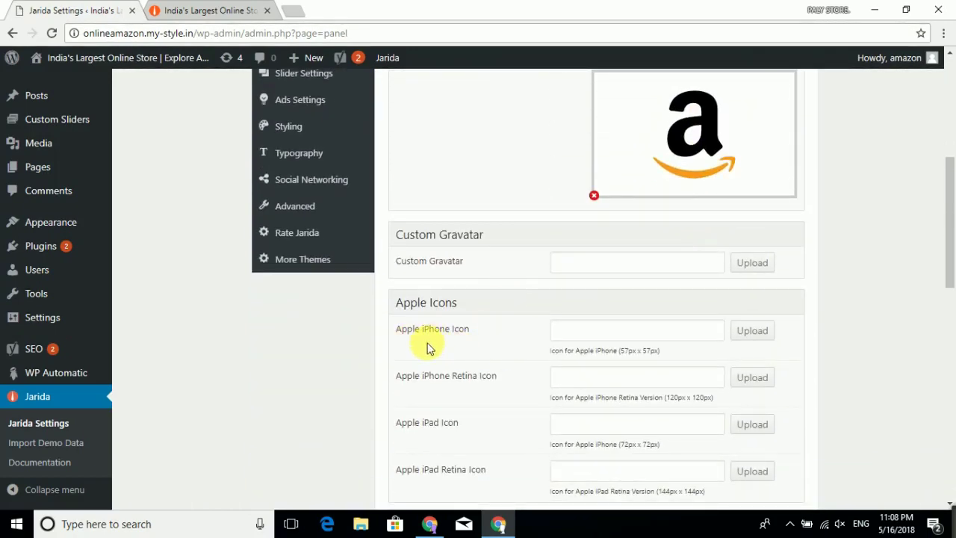
scroll(631, 358, "down", 5)
scroll(631, 362, "down", 5)
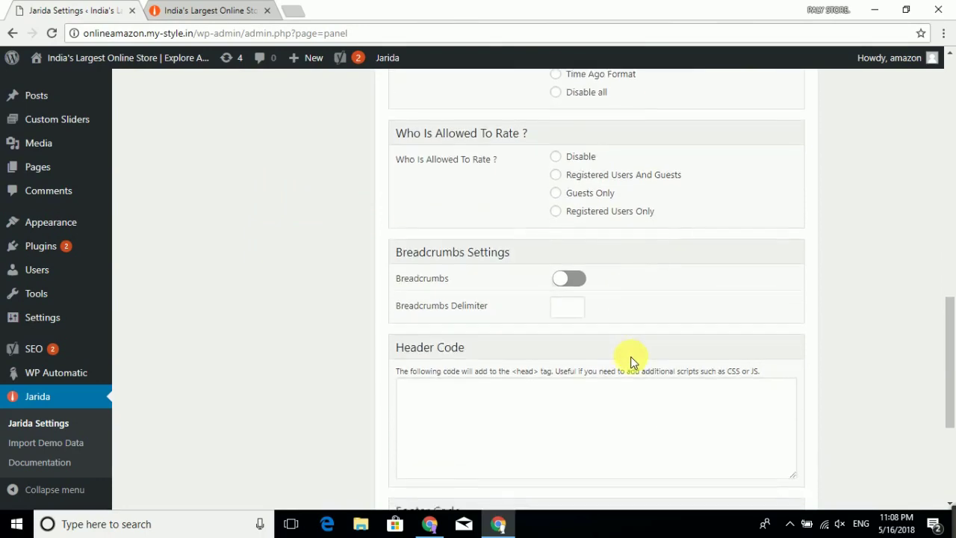
scroll(635, 363, "down", 1)
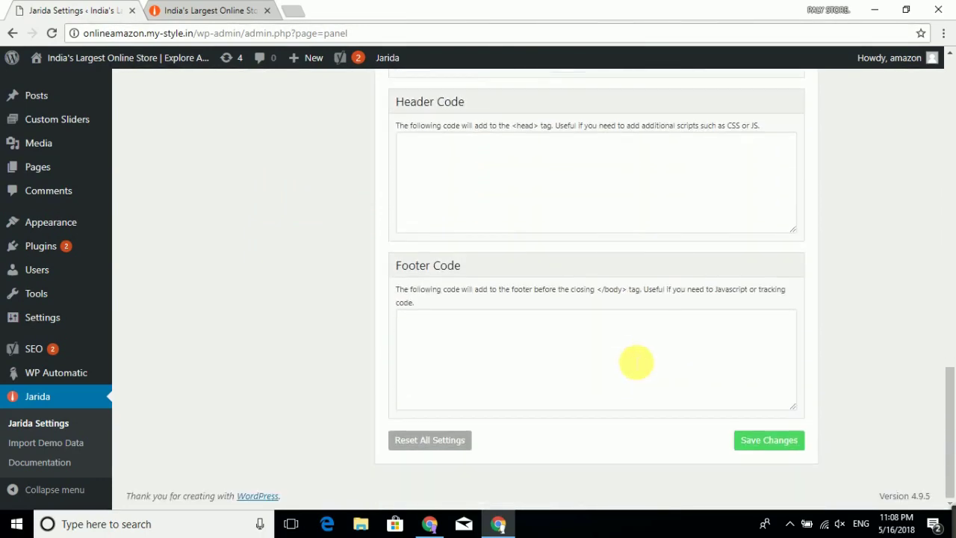
scroll(635, 363, "up", 20)
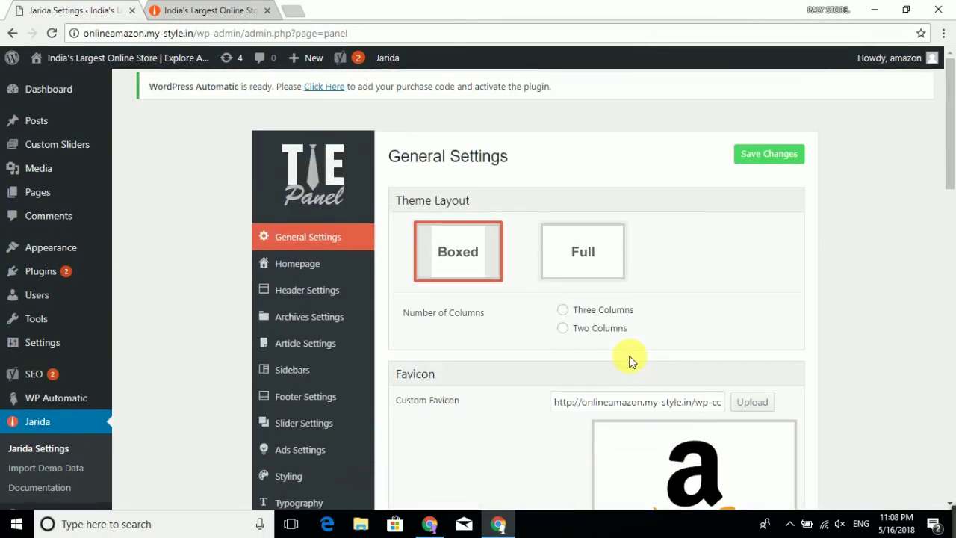
left_click(301, 262)
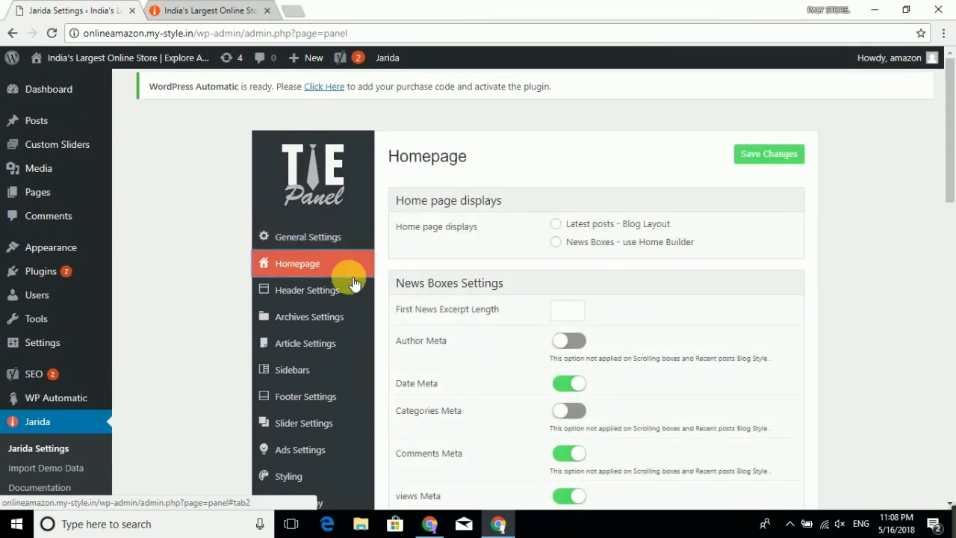
left_click(312, 289)
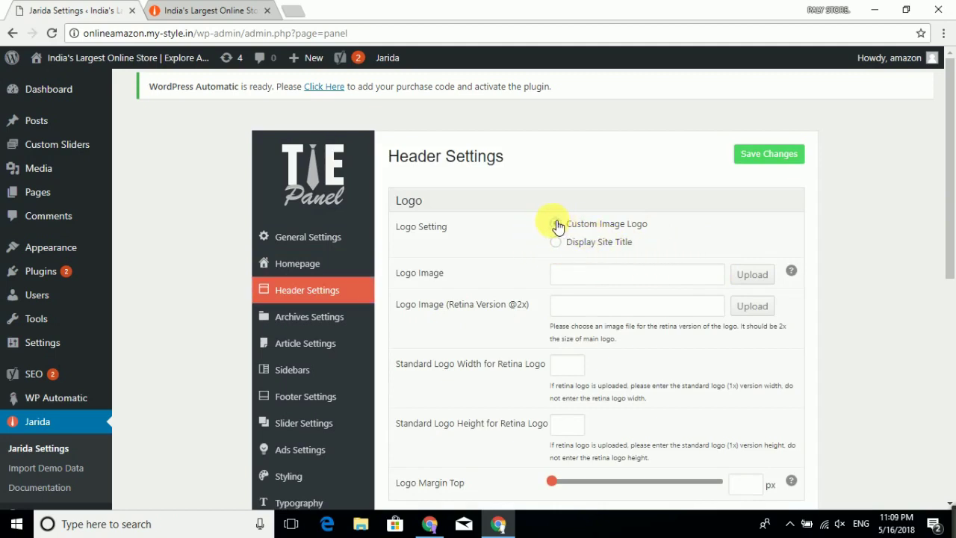
Upload the file "a" from the desktop folder 24-04-2018 for the custom logo image
left_click(755, 277)
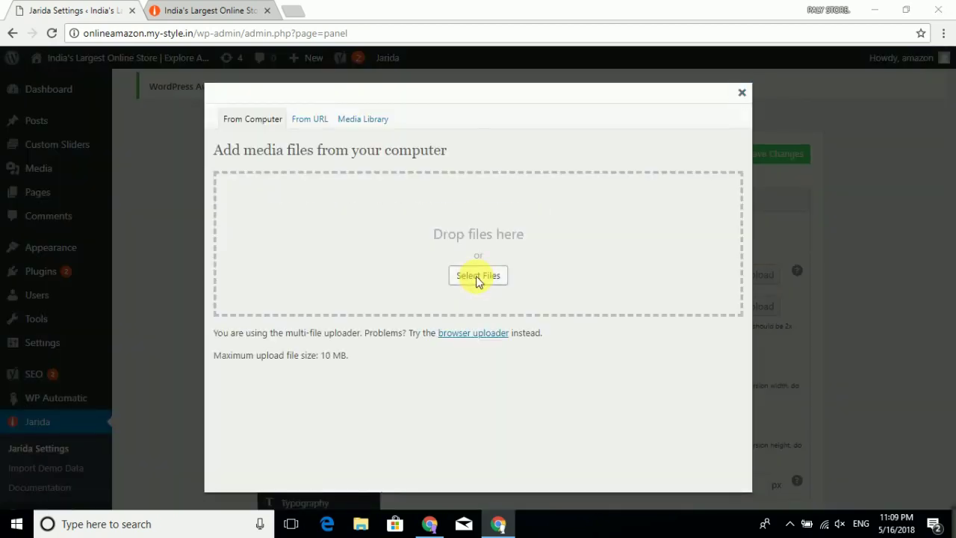
left_click(478, 278)
scroll(280, 192, "down", 3)
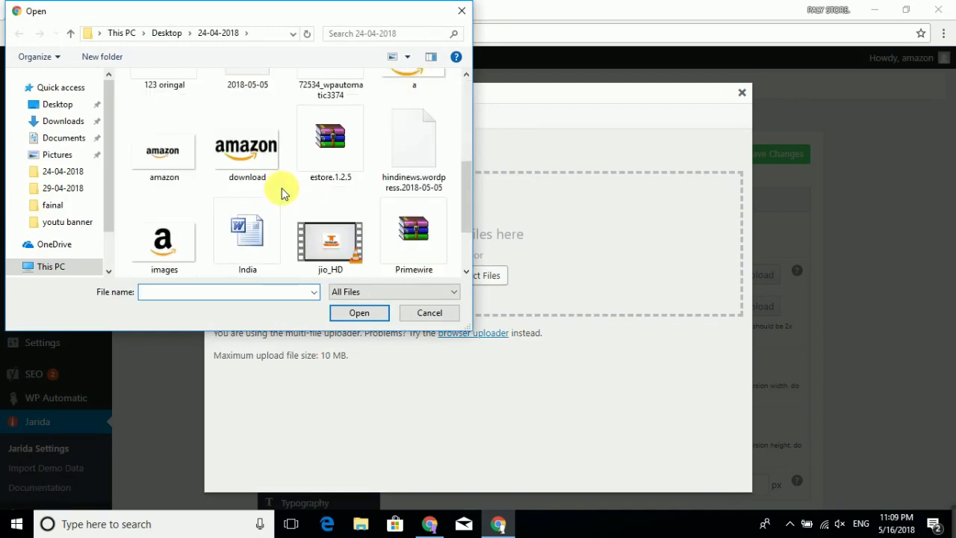
scroll(272, 215, "up", 1)
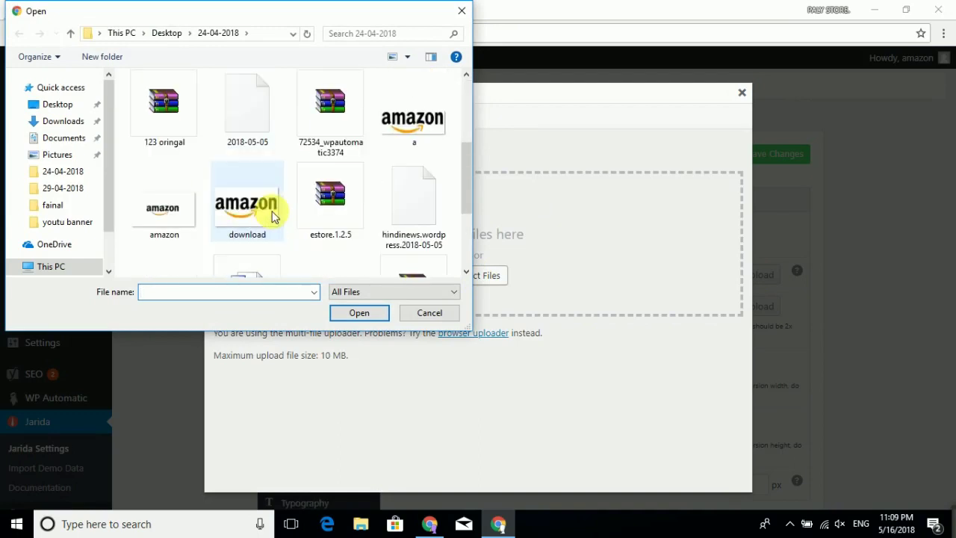
left_click(420, 123)
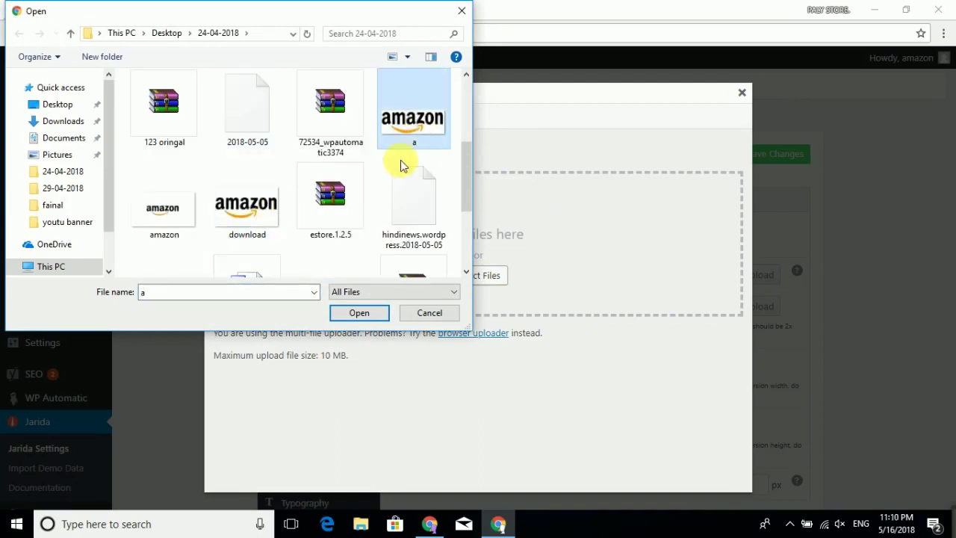
left_click(360, 313)
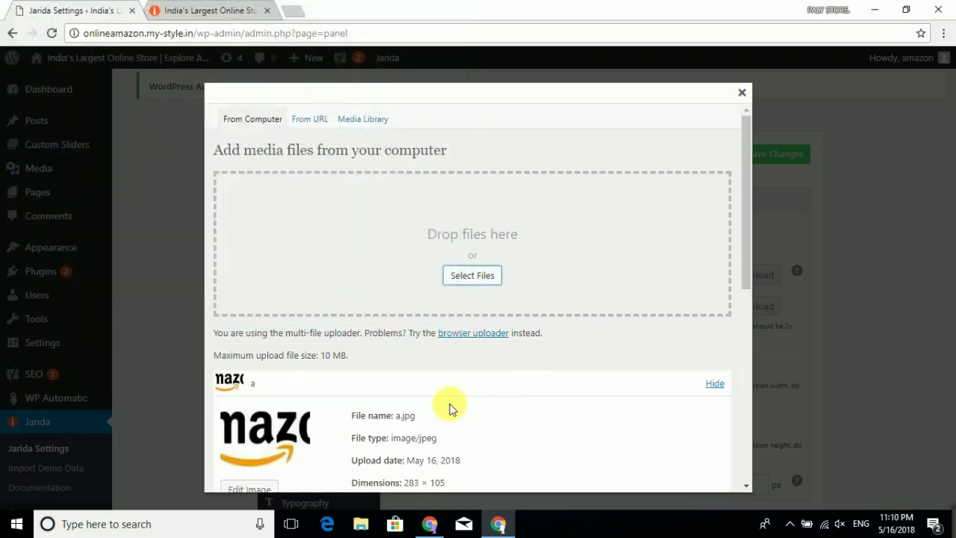
Use the uploaded image at full size as the header logo and save the changes
scroll(450, 407, "down", 2)
scroll(454, 408, "down", 3)
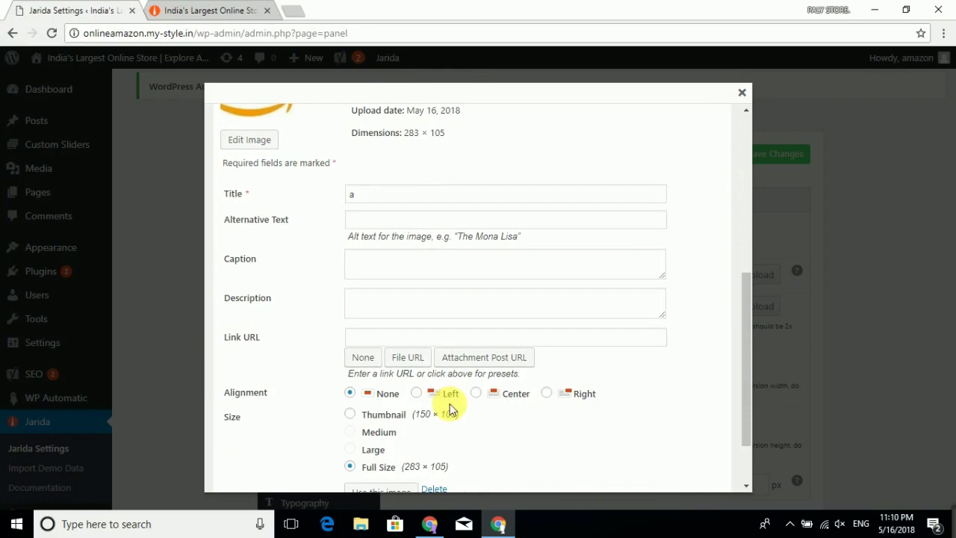
scroll(381, 275, "down", 1)
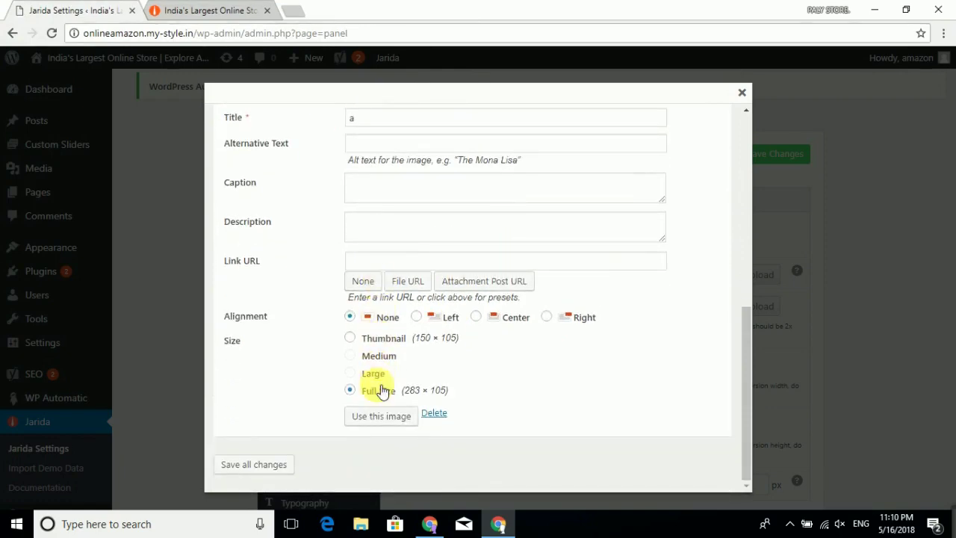
left_click(379, 416)
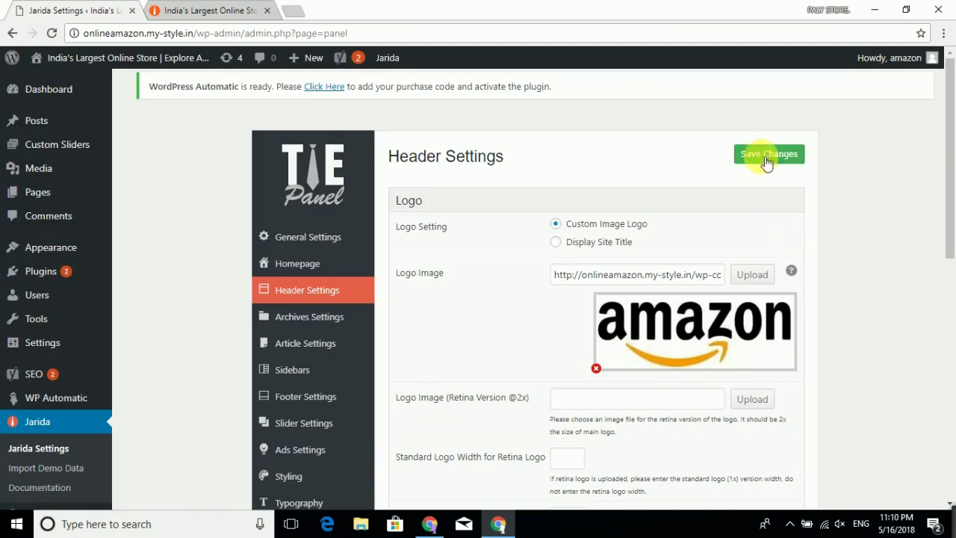
left_click(766, 162)
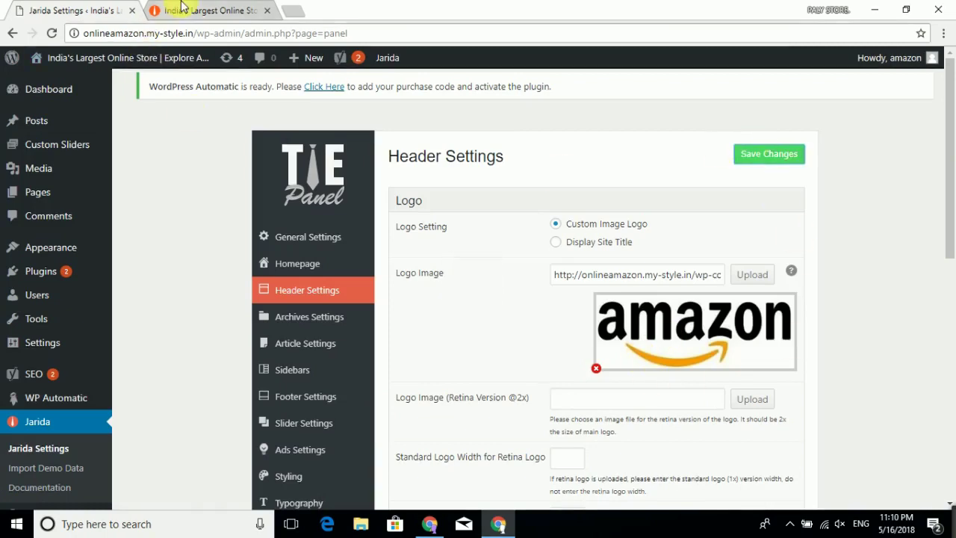
Reload the store's front page and check the logo, the favicon and the page layout
left_click(209, 11)
left_click(53, 33)
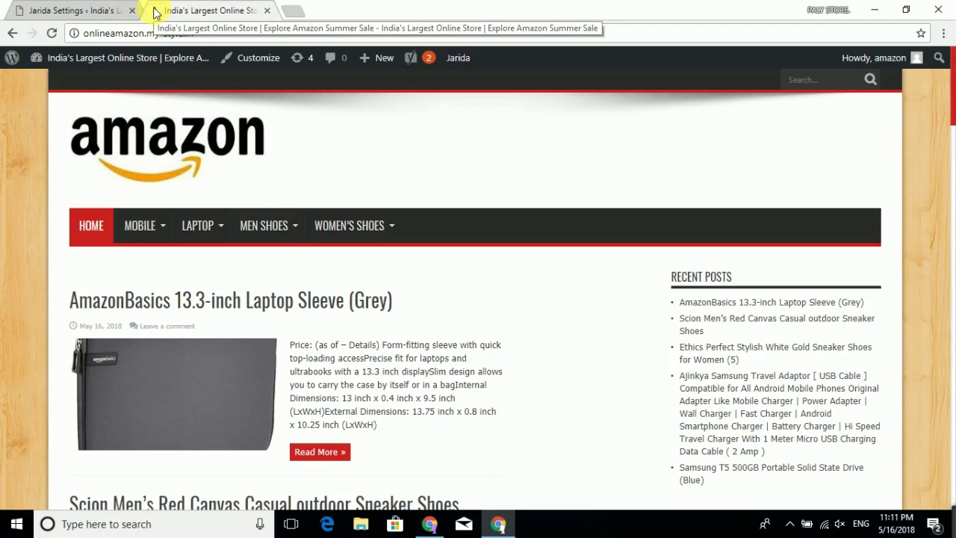
left_click(89, 6)
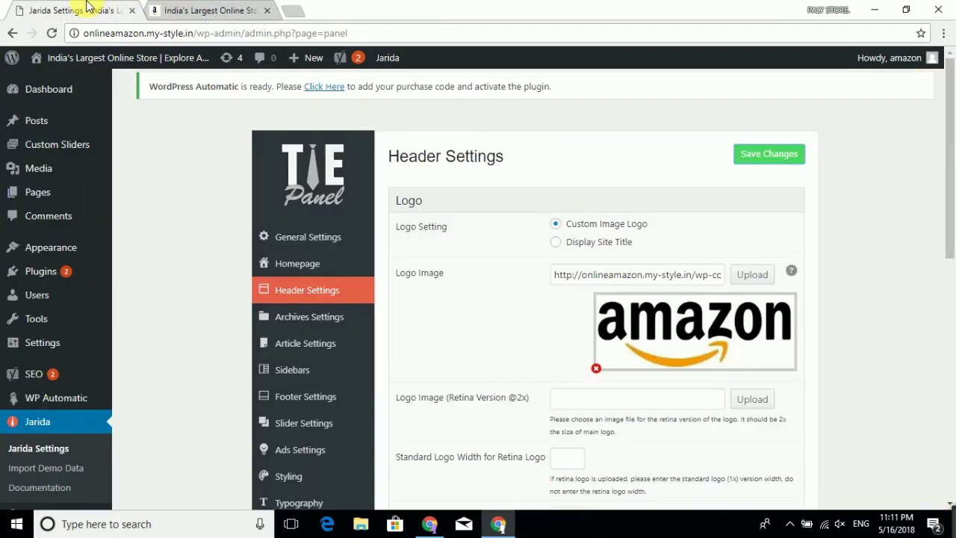
left_click(213, 9)
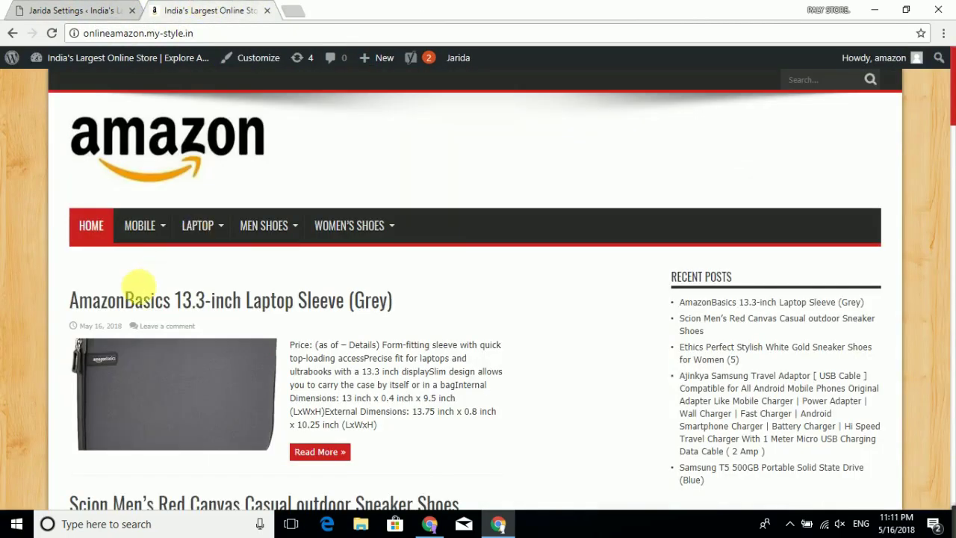
scroll(858, 341, "down", 15)
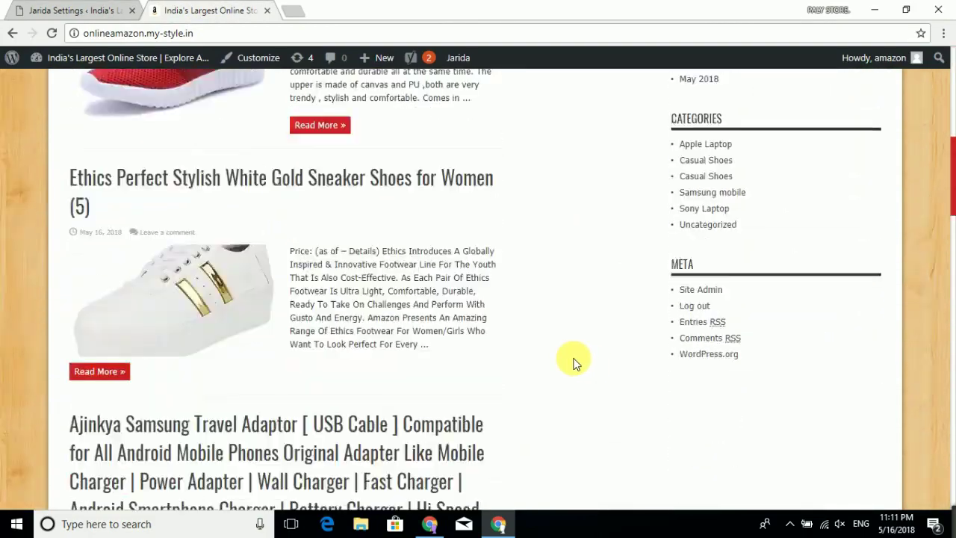
scroll(573, 363, "down", 10)
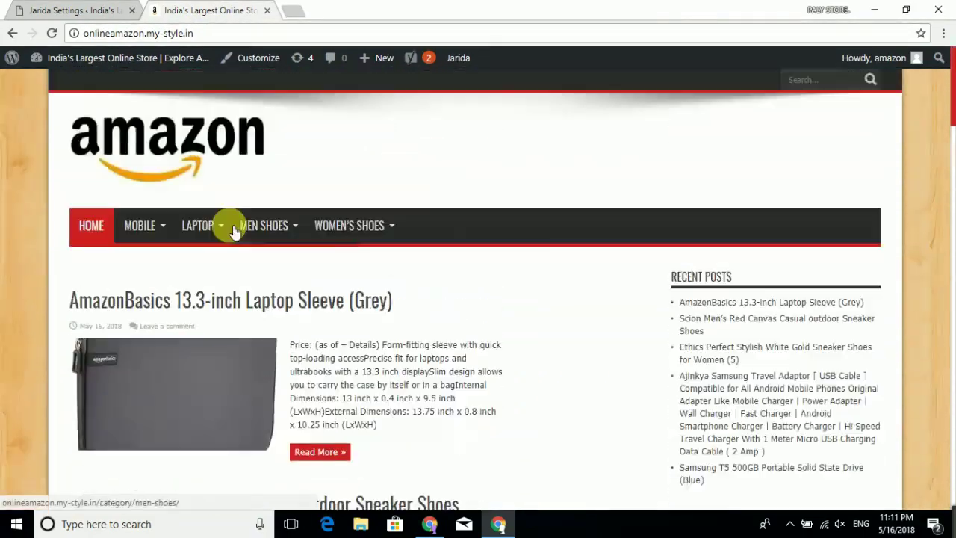
Return to the Jarida settings and look through the Homepage and Typography settings, including the fonts offered for General Typography
left_click(75, 9)
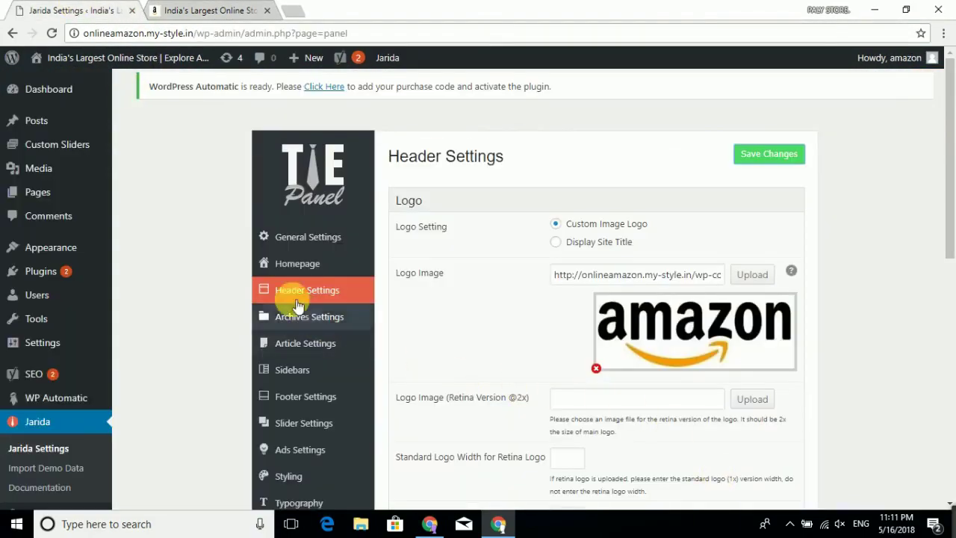
left_click(295, 266)
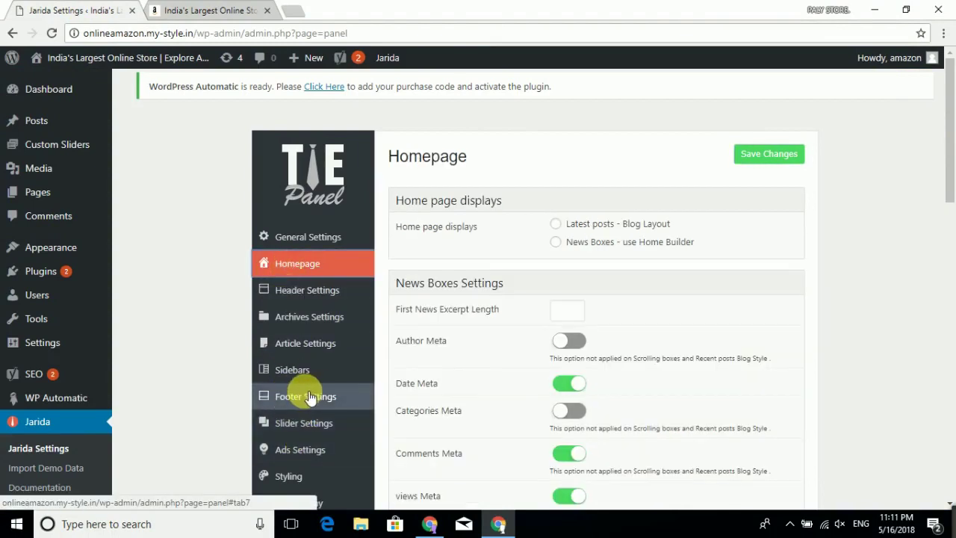
scroll(315, 396, "down", 1)
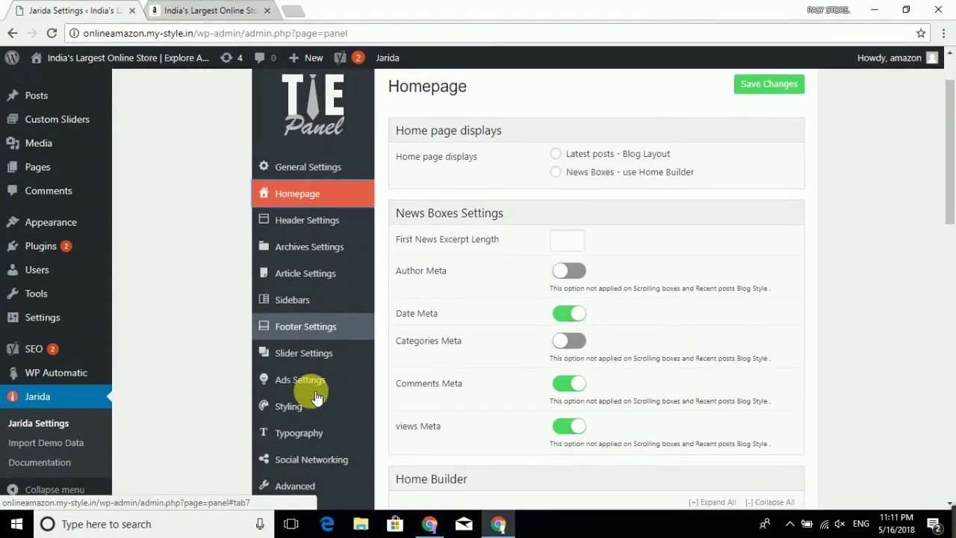
left_click(296, 437)
scroll(597, 341, "down", 4)
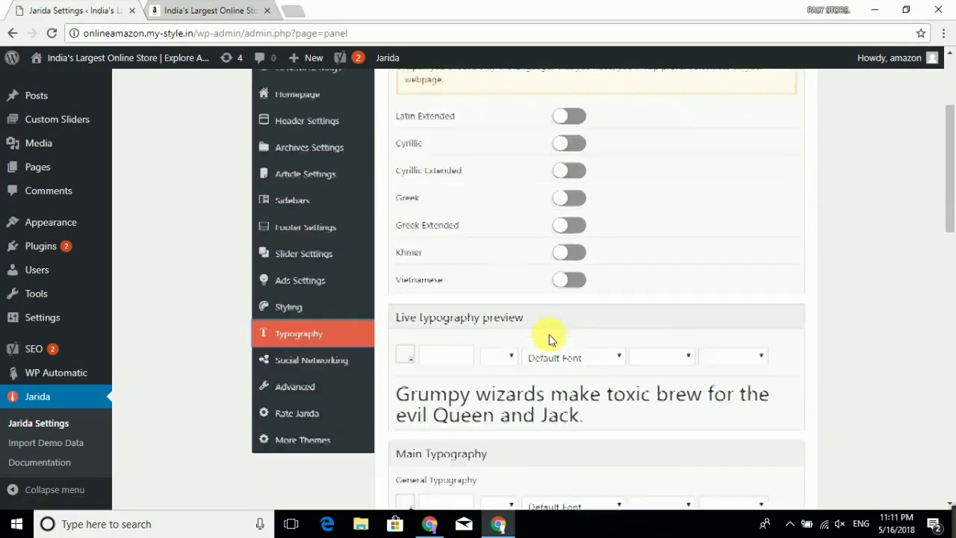
scroll(551, 339, "down", 1)
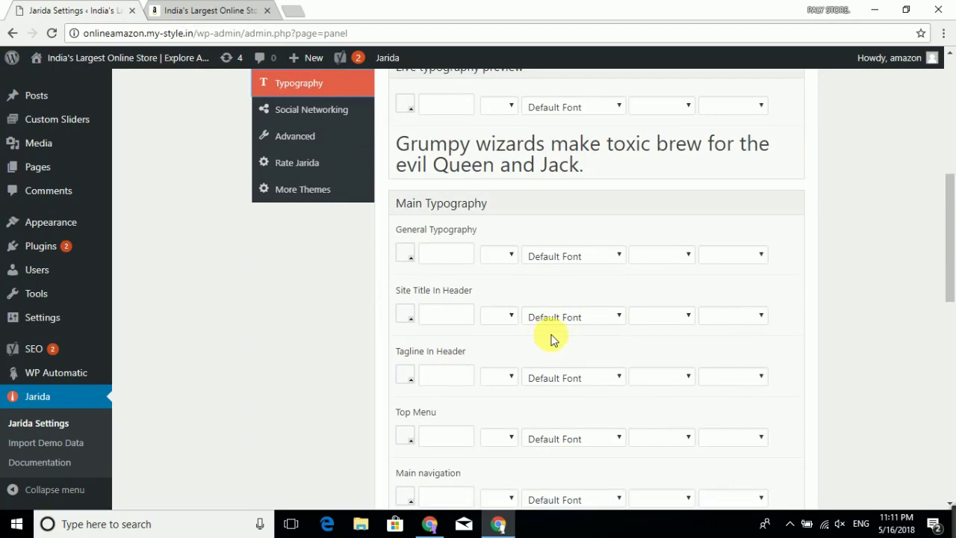
left_click(556, 256)
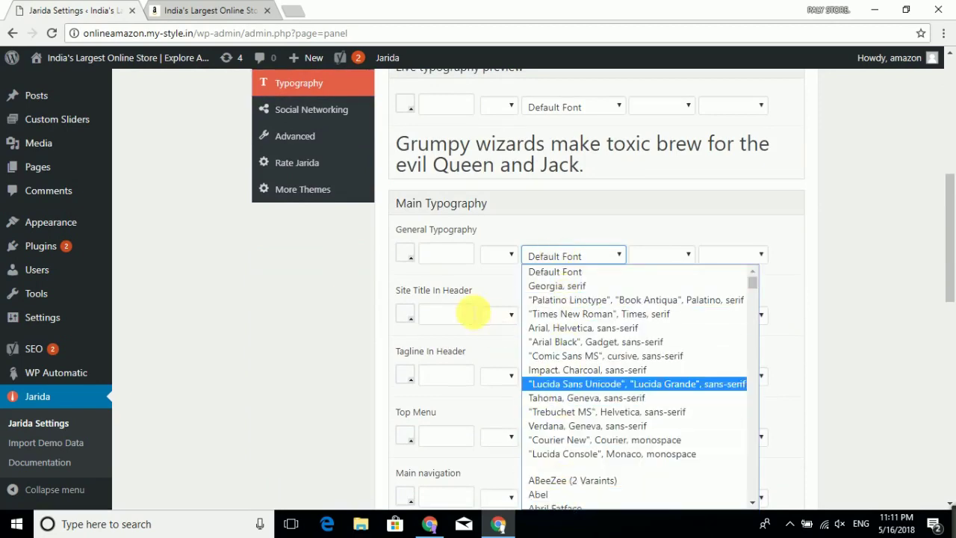
scroll(472, 312, "down", 10)
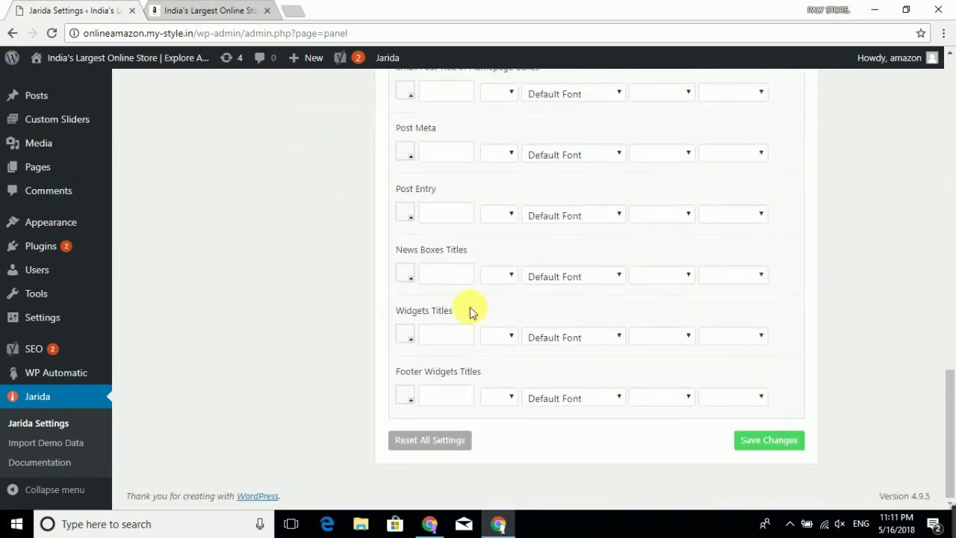
scroll(470, 307, "up", 12)
scroll(471, 313, "down", 3)
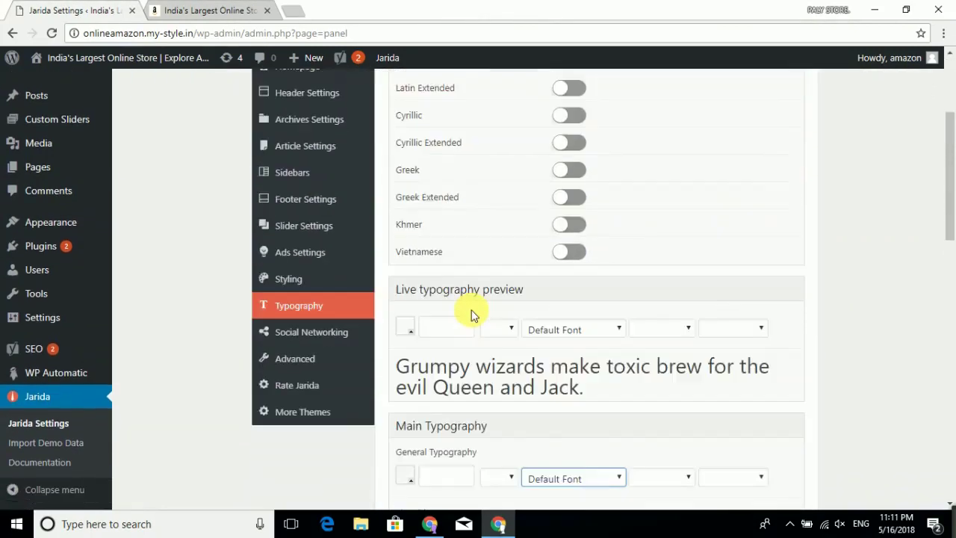
scroll(471, 313, "down", 2)
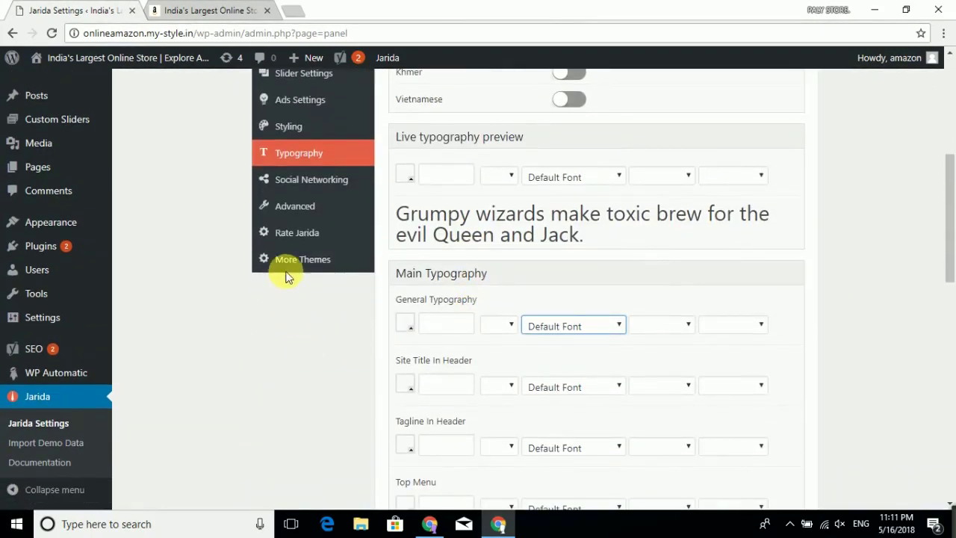
scroll(307, 242, "up", 2)
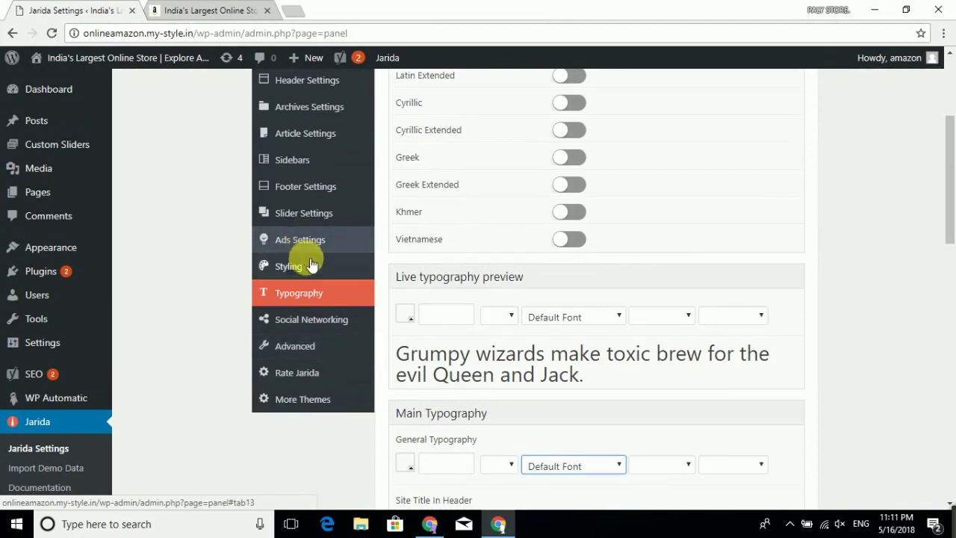
Look through the banner areas and their ad options in the theme's Ads Settings
left_click(309, 240)
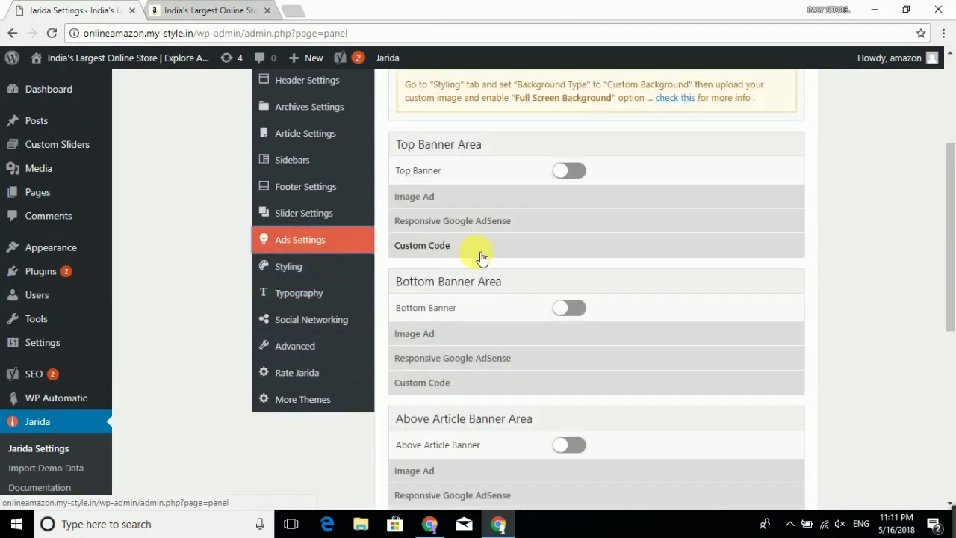
scroll(621, 269, "down", 5)
scroll(634, 338, "up", 15)
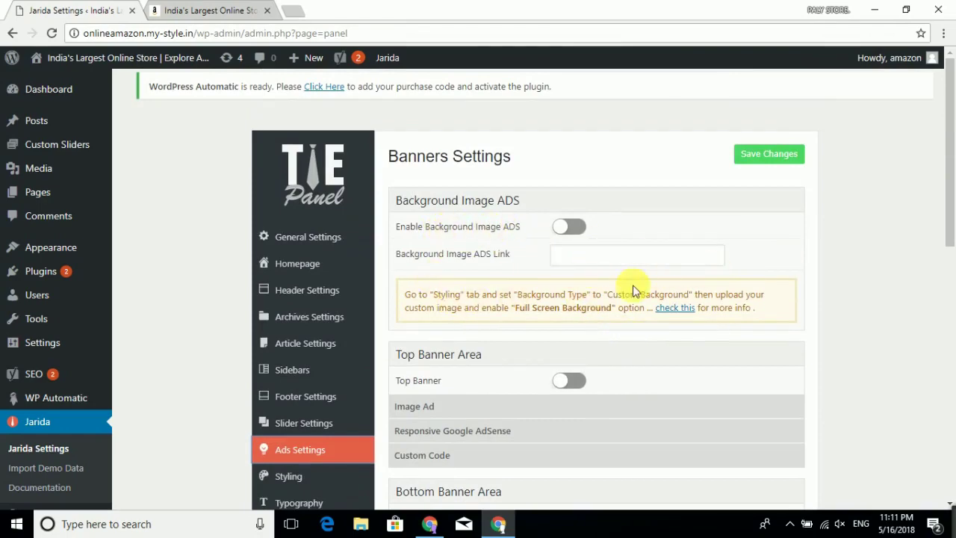
scroll(634, 295, "down", 5)
scroll(633, 295, "down", 4)
scroll(523, 344, "up", 10)
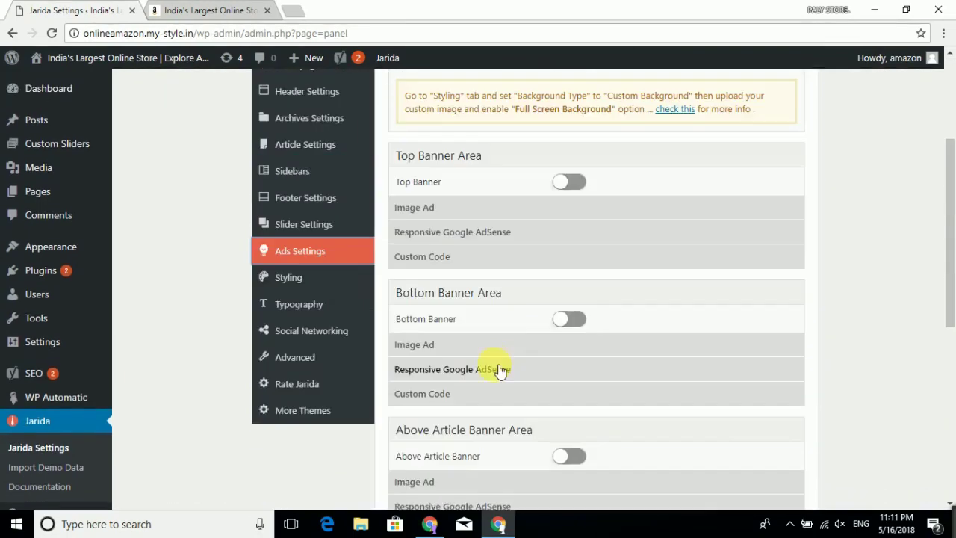
scroll(496, 370, "down", 2)
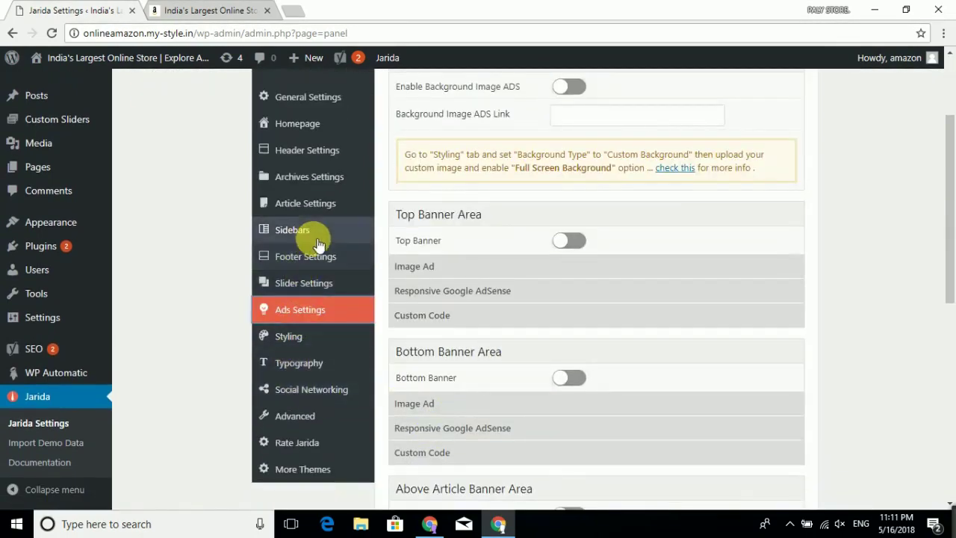
Examine the column layouts and the Footer Text field in the theme's Footer Settings
left_click(323, 258)
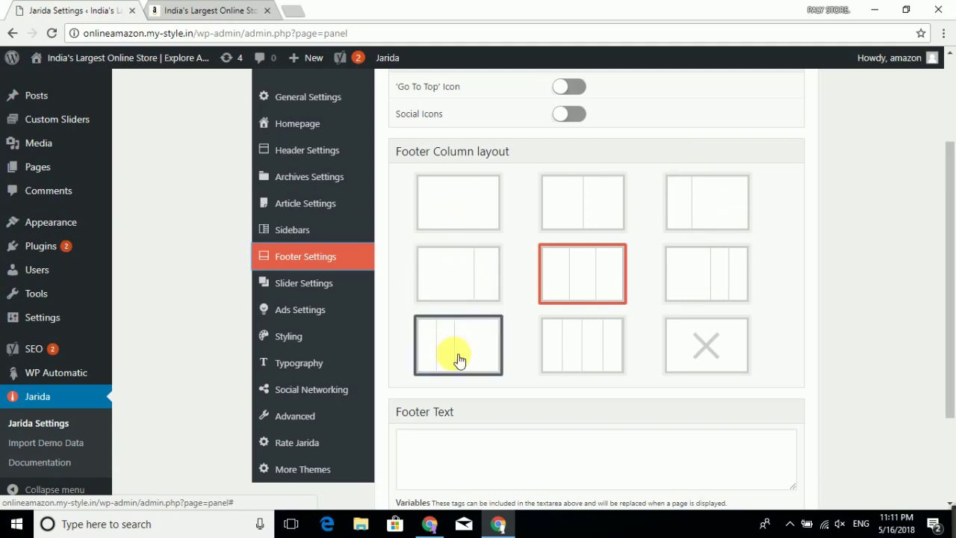
scroll(547, 342, "down", 2)
left_click(418, 312)
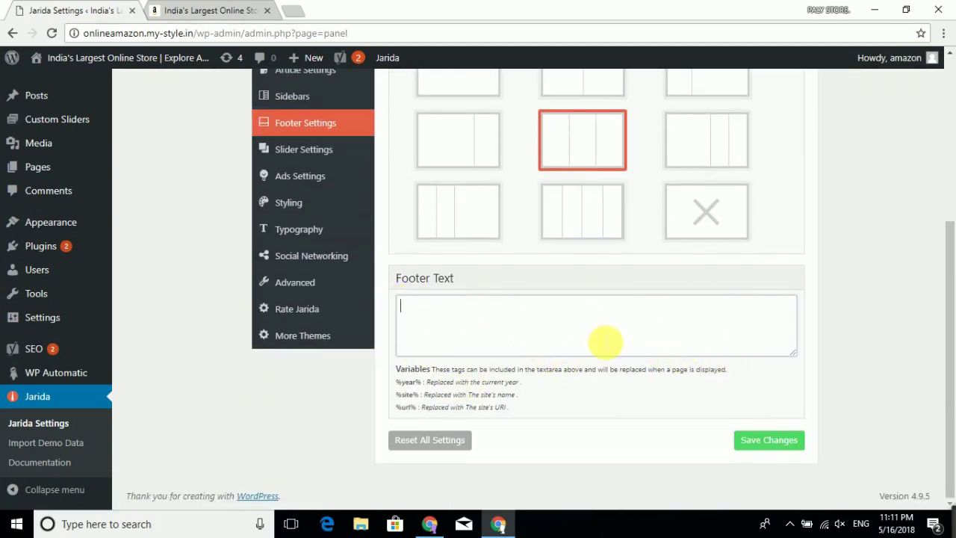
scroll(604, 342, "up", 1)
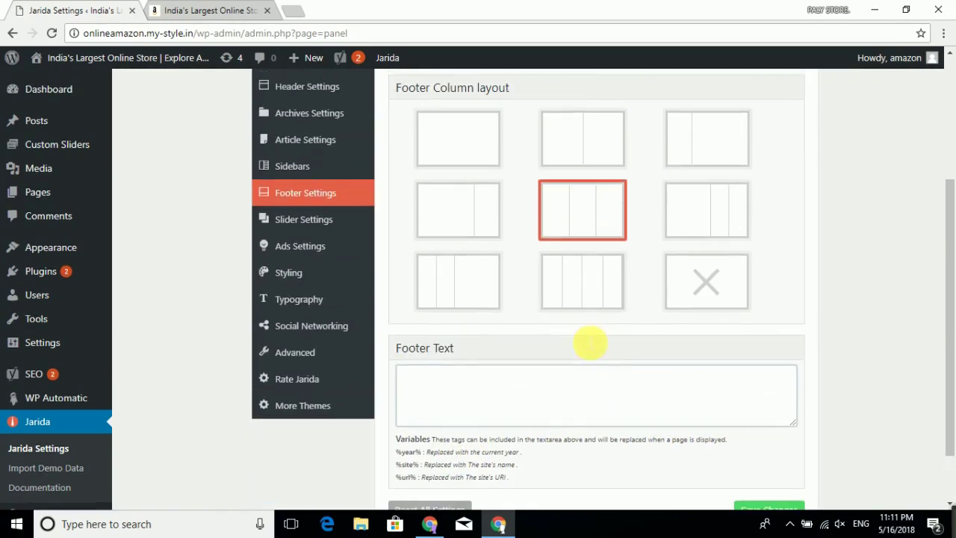
Review the slider type, caption and query options in the theme's Slider Settings
left_click(297, 222)
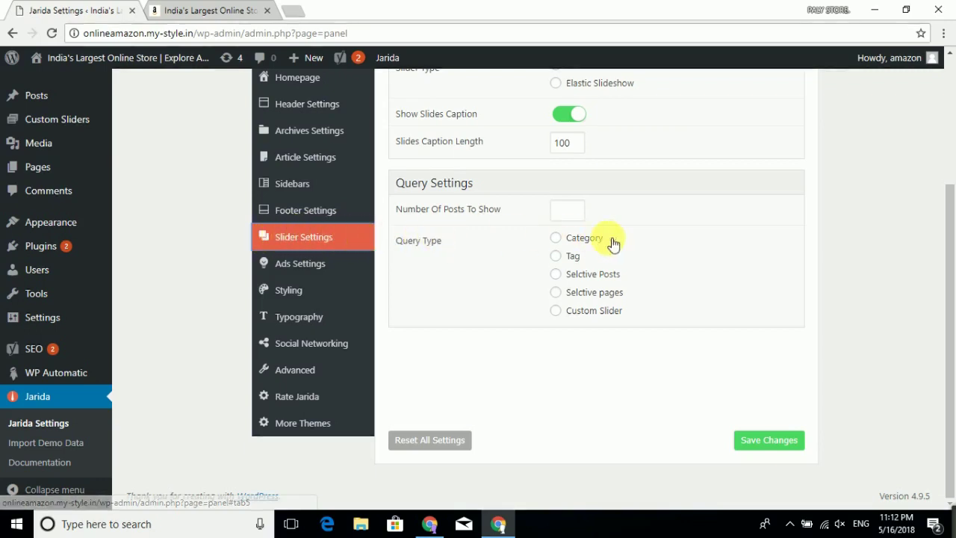
scroll(635, 246, "up", 2)
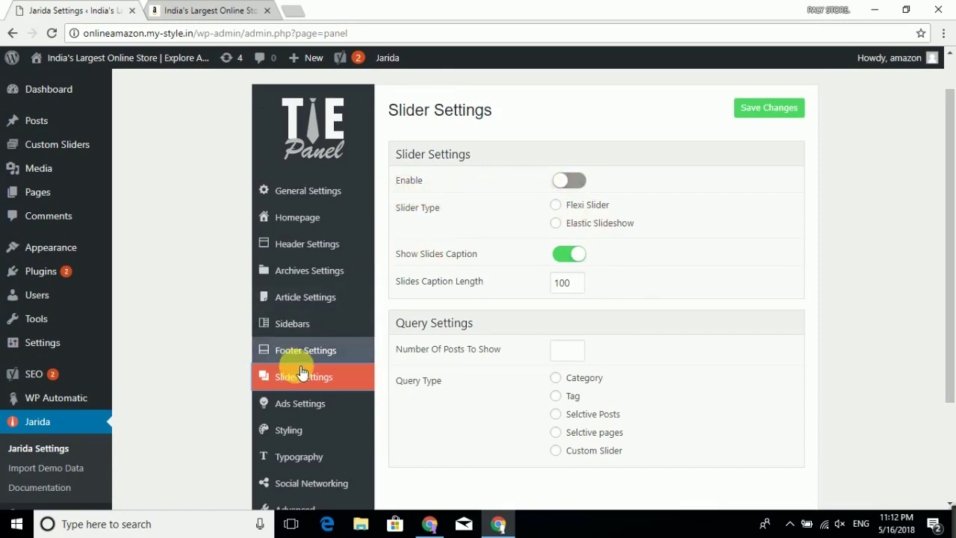
scroll(277, 364, "down", 2)
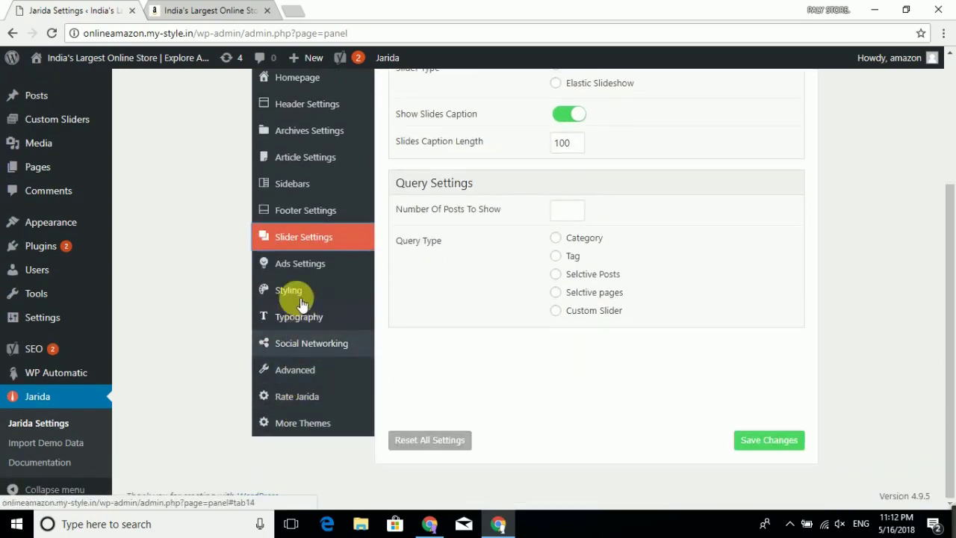
scroll(295, 239, "up", 1)
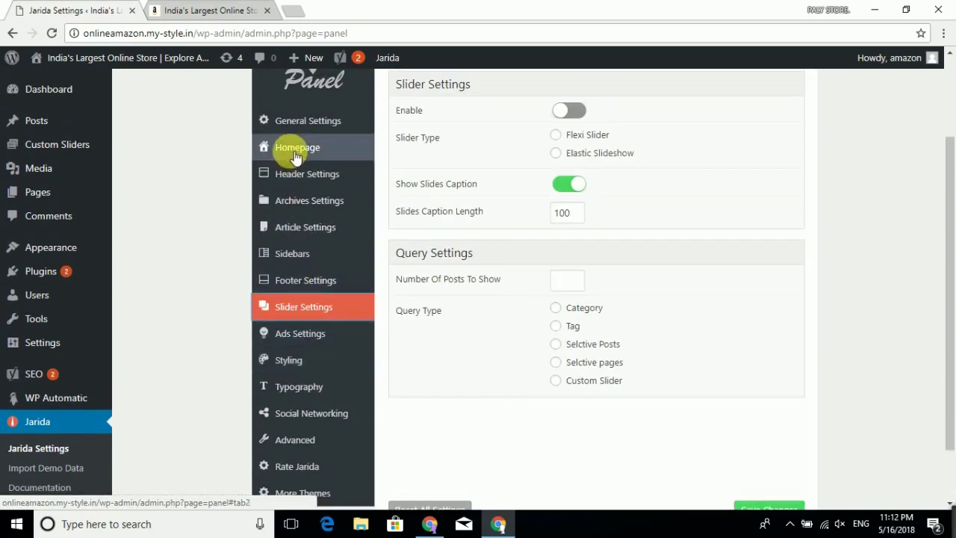
Set the theme's Homepage display to News Boxes using the Home Builder and look through the homepage areas
left_click(300, 149)
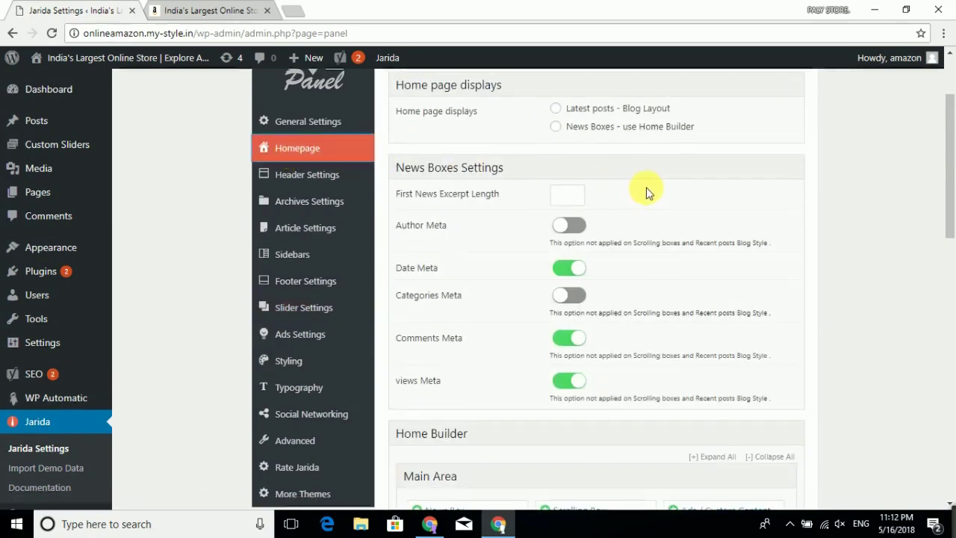
scroll(640, 191, "up", 1)
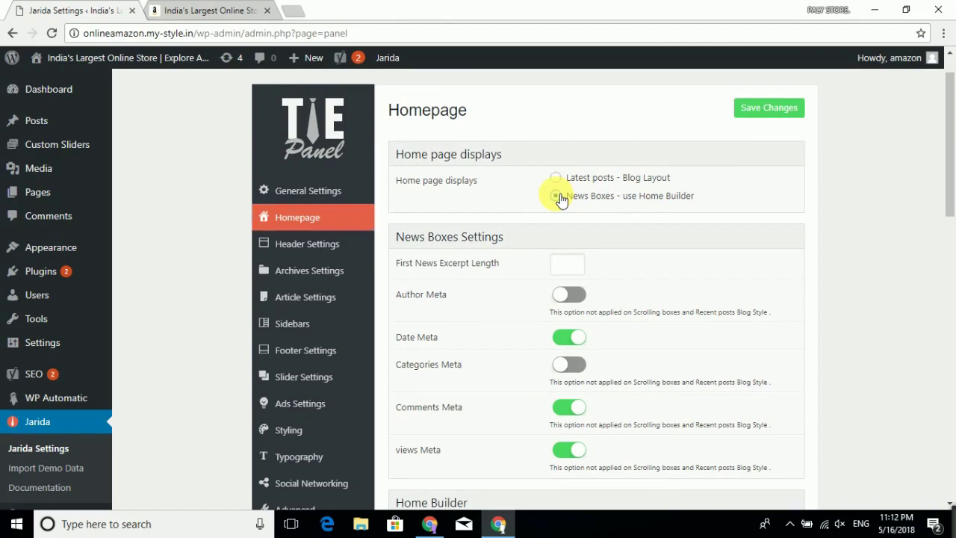
scroll(595, 242, "down", 10)
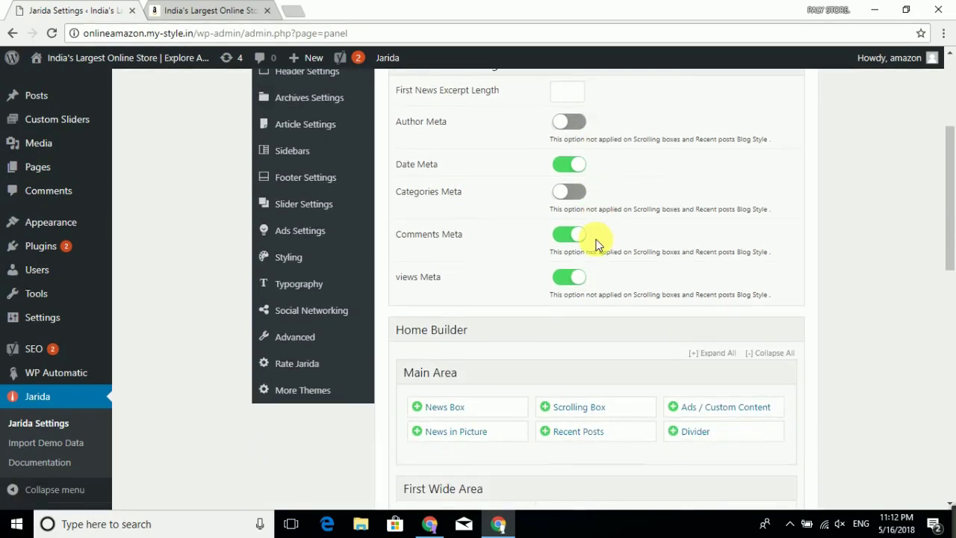
scroll(596, 248, "down", 4)
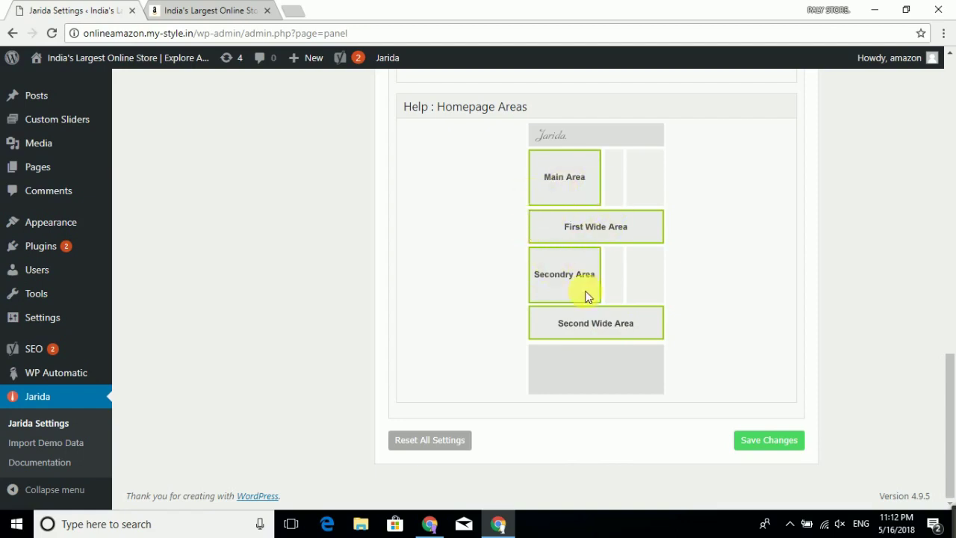
Add two News Boxes and two Scrolling Boxes, alternating, to the First Wide Area of the Home Builder
scroll(649, 315, "up", 10)
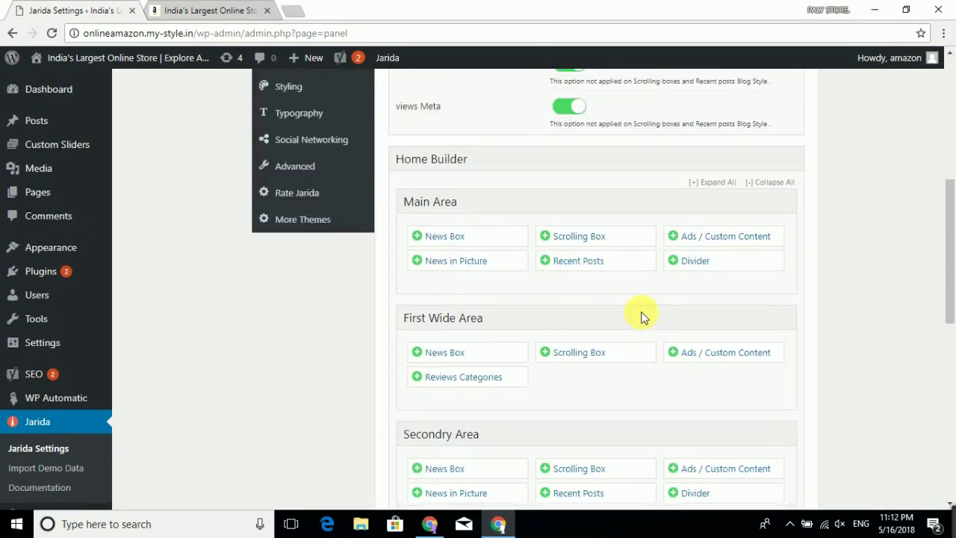
scroll(461, 314, "down", 1)
left_click(463, 285)
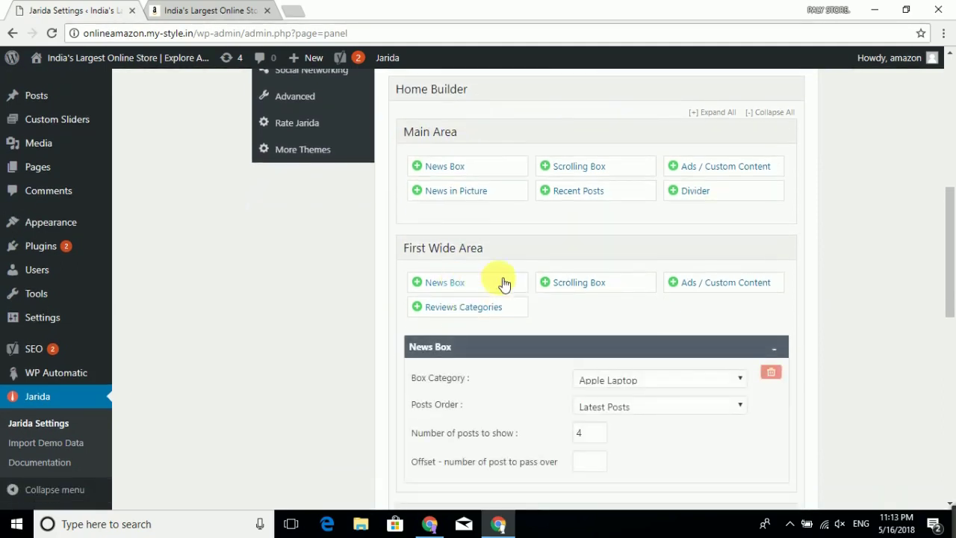
left_click(600, 284)
scroll(599, 284, "down", 2)
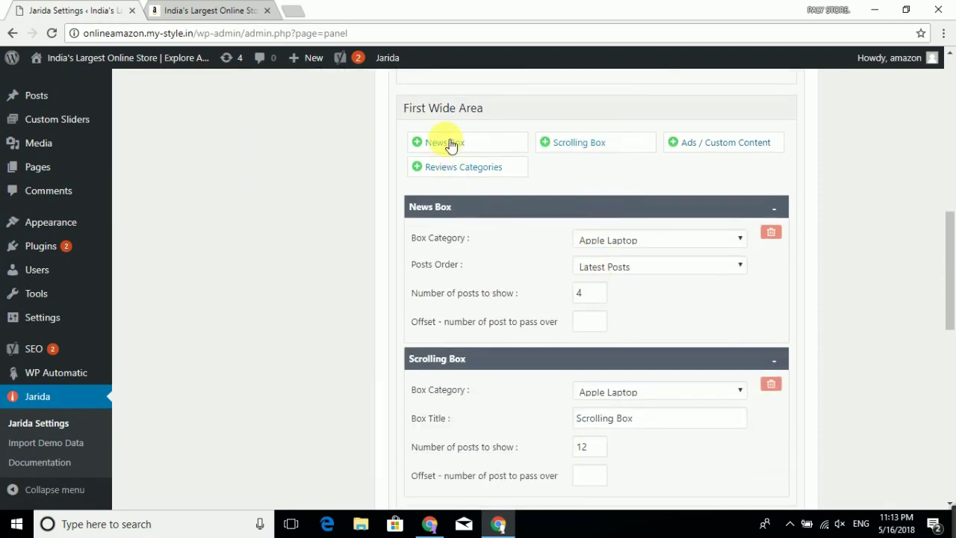
left_click(451, 144)
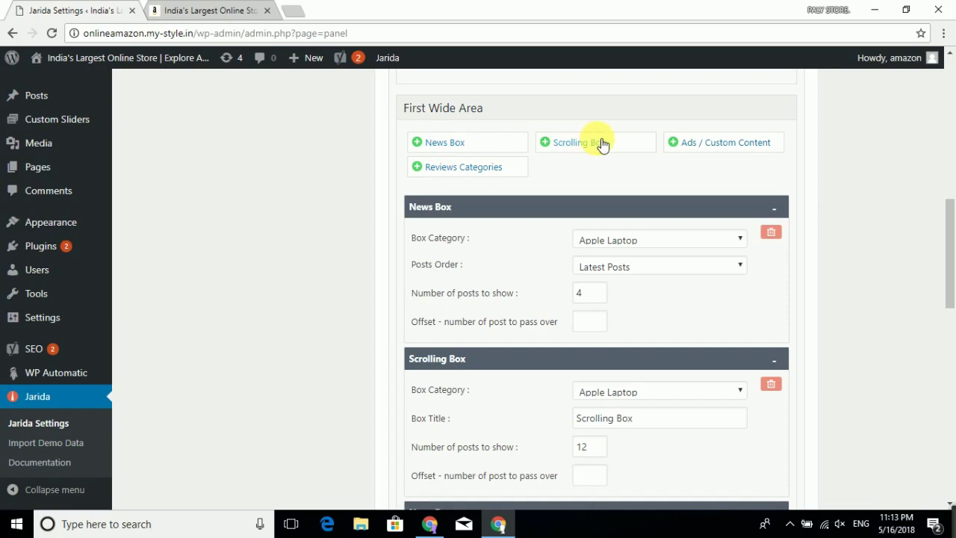
scroll(602, 144, "down", 2)
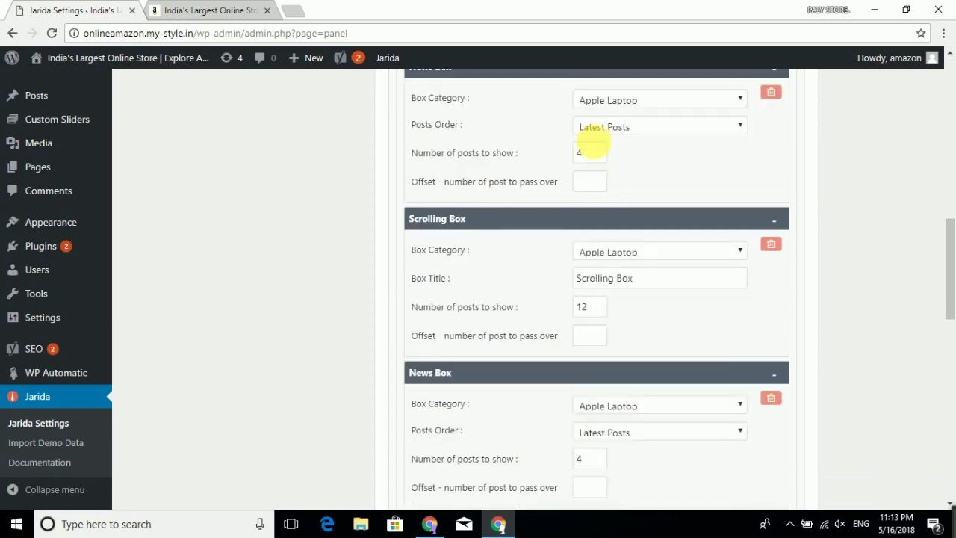
scroll(499, 188, "up", 3)
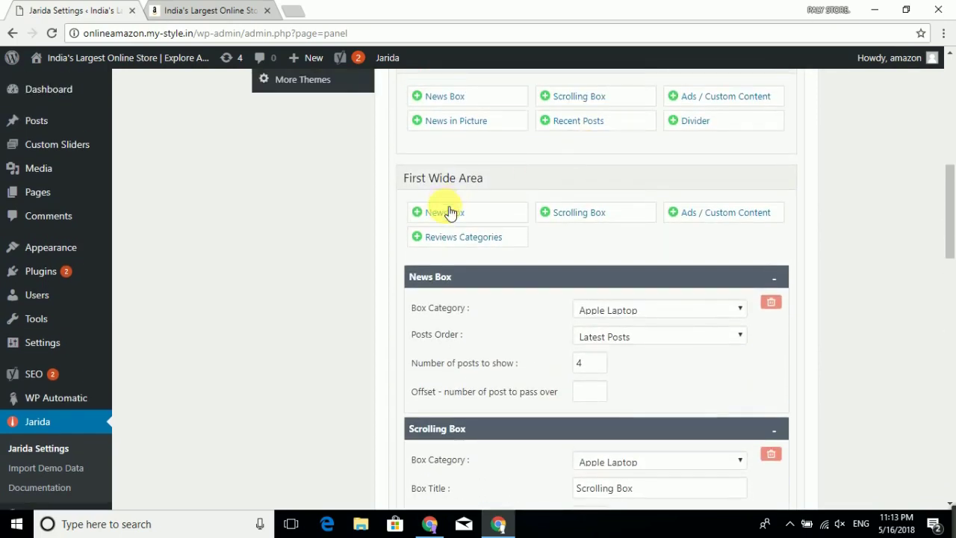
scroll(615, 215, "down", 8)
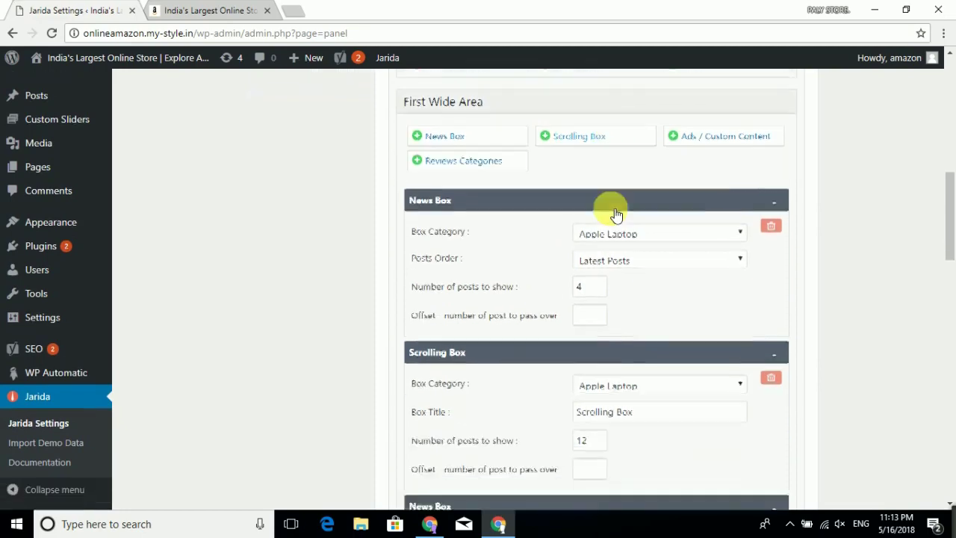
scroll(615, 213, "down", 4)
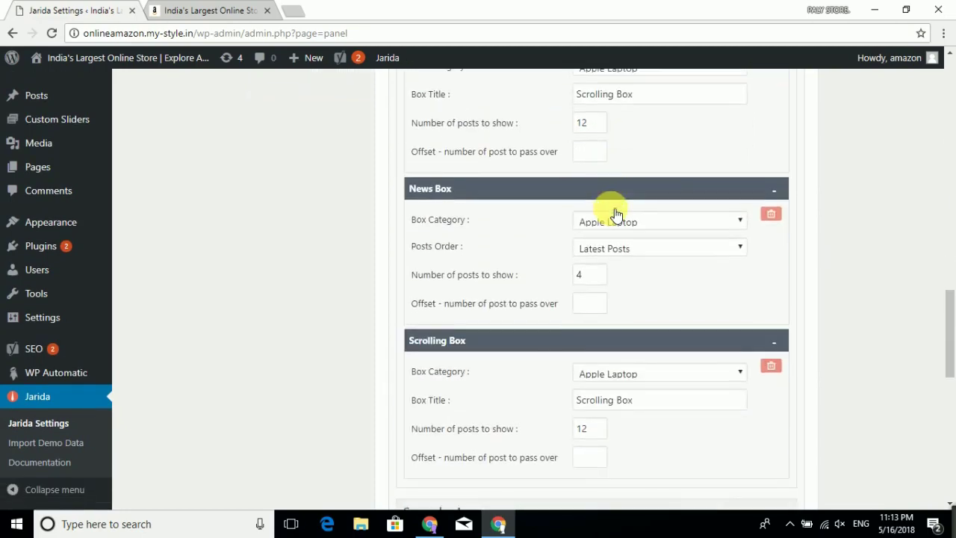
scroll(612, 202, "up", 10)
scroll(566, 192, "up", 4)
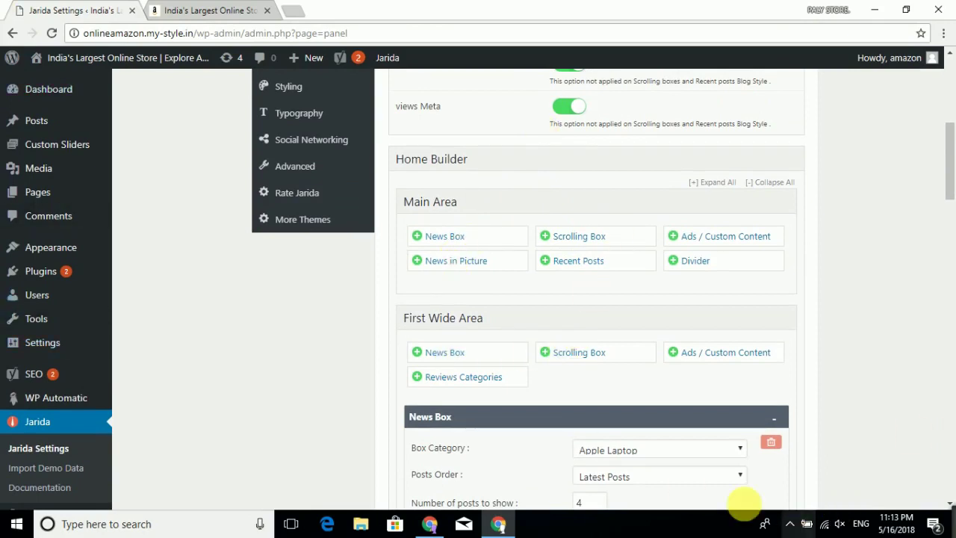
Compare the store's Mobile submenu with the categories offered for the first News Box in the First Wide Area
scroll(423, 316, "up", 1)
left_click(190, 7)
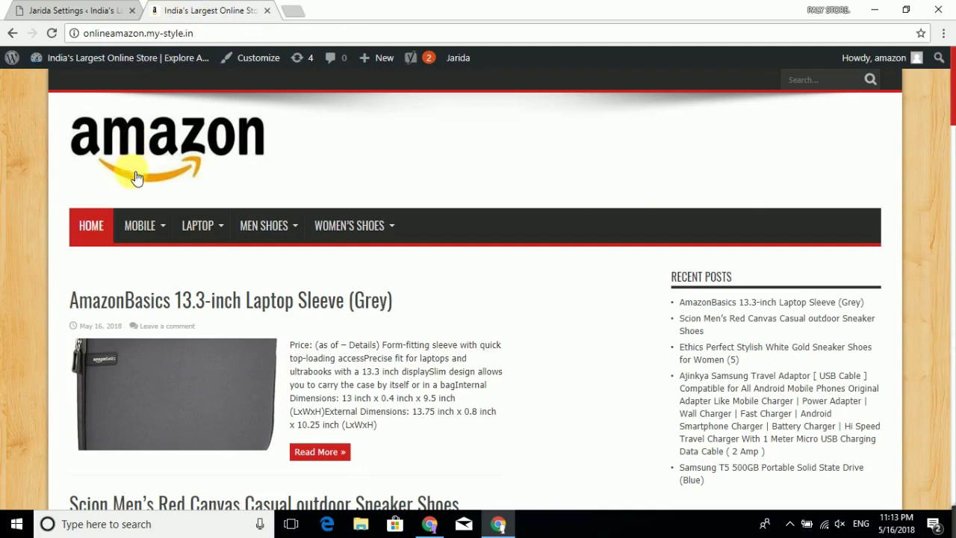
mouse_move(131, 226)
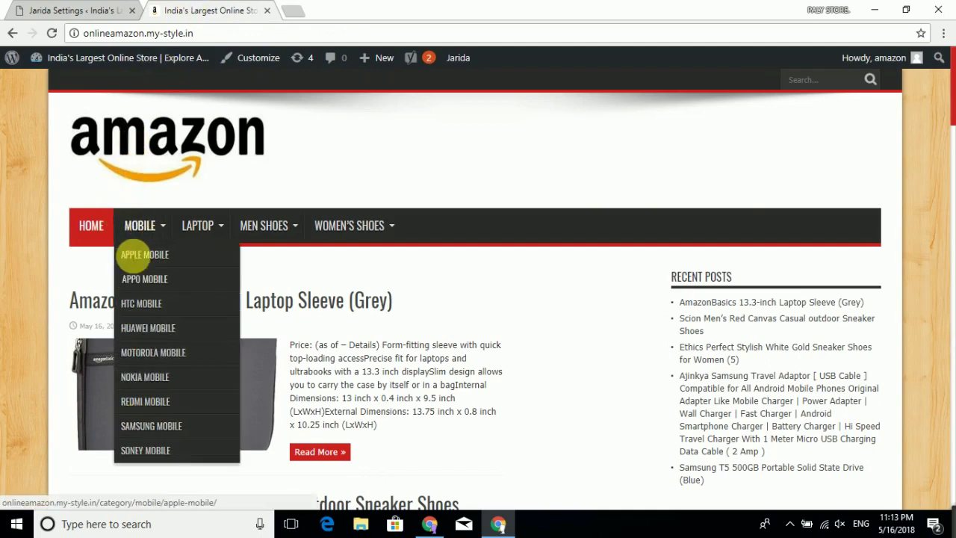
left_click(102, 8)
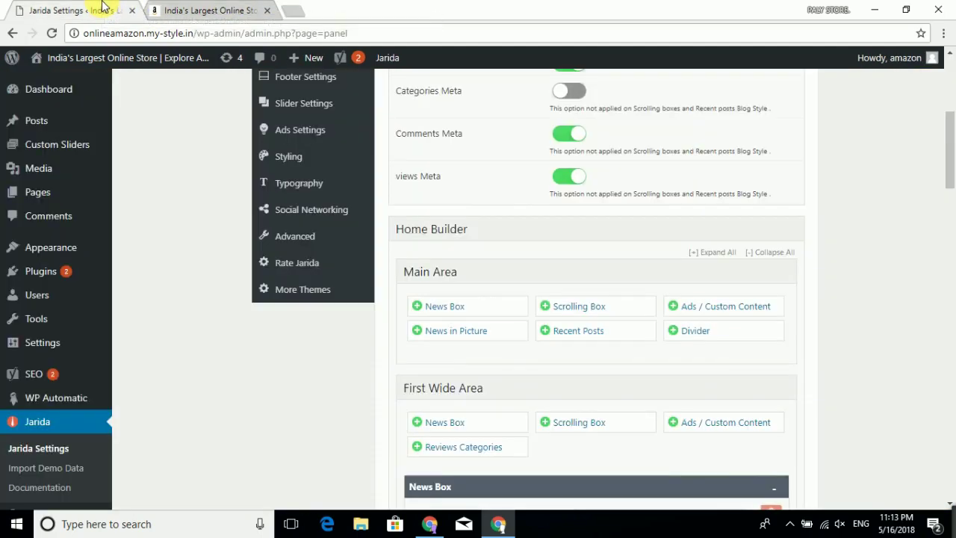
scroll(532, 310, "down", 4)
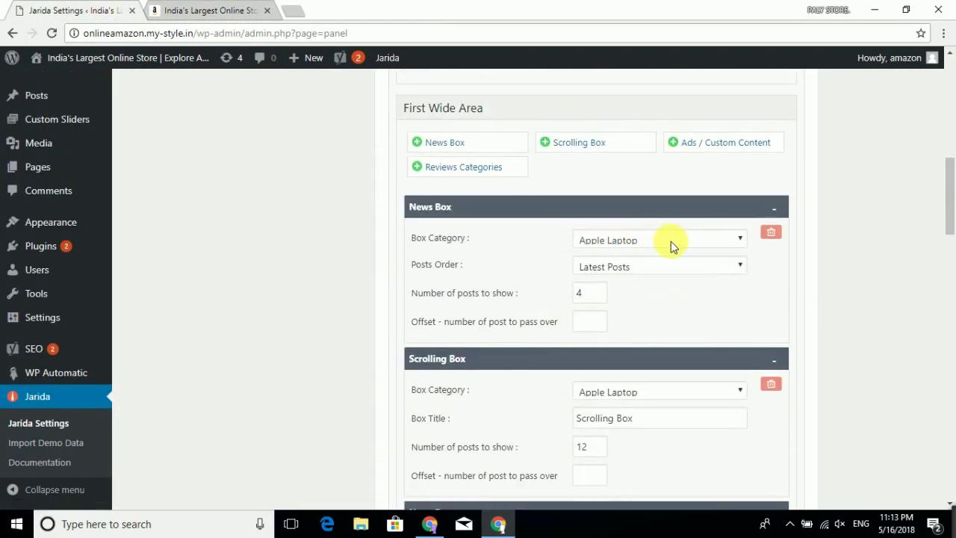
left_click(670, 242)
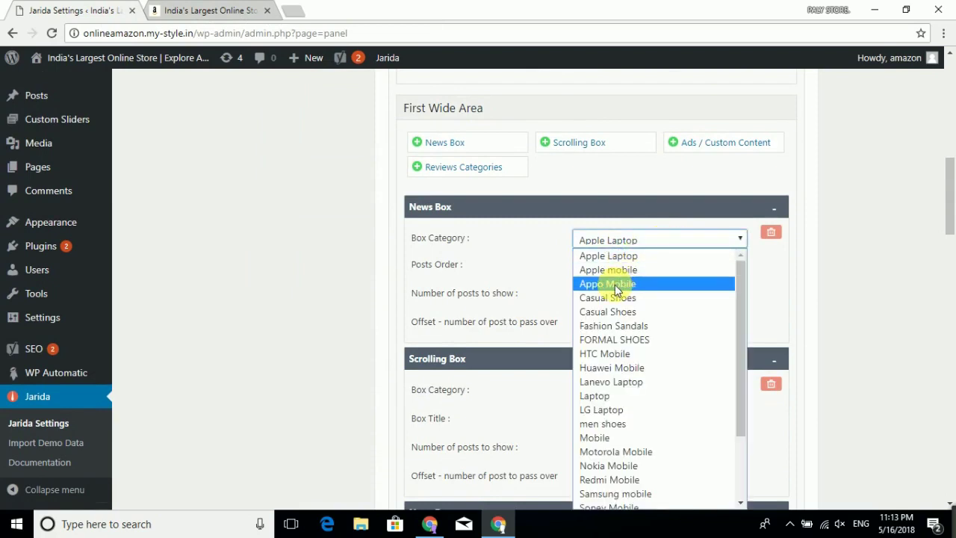
Check the Apple Mobile and Samsung Mobile category pages on the store for posts
left_click(198, 10)
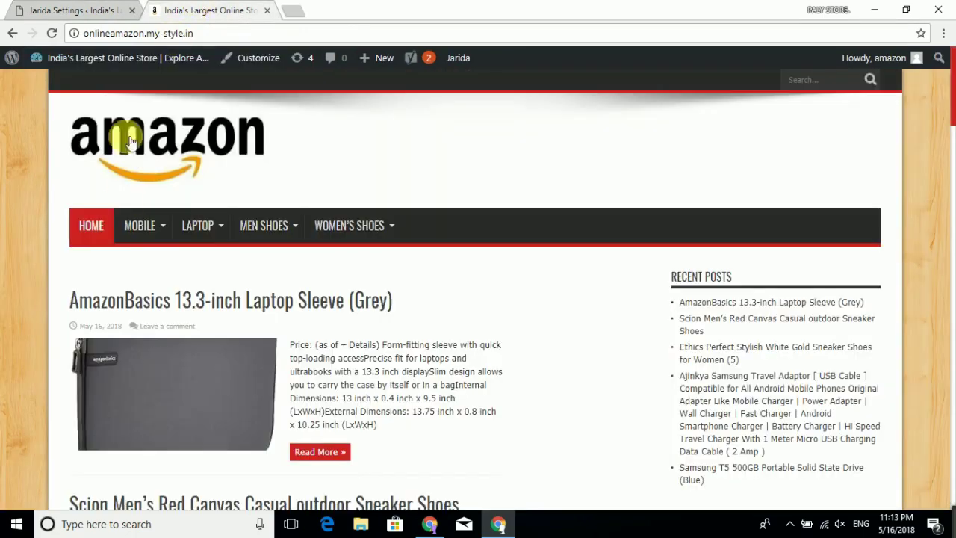
mouse_move(142, 230)
left_click(146, 255)
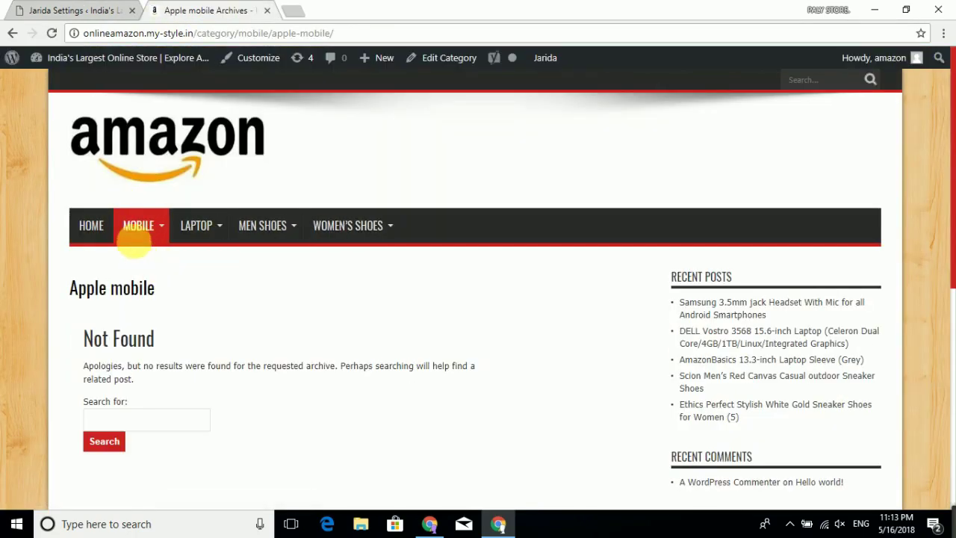
mouse_move(140, 227)
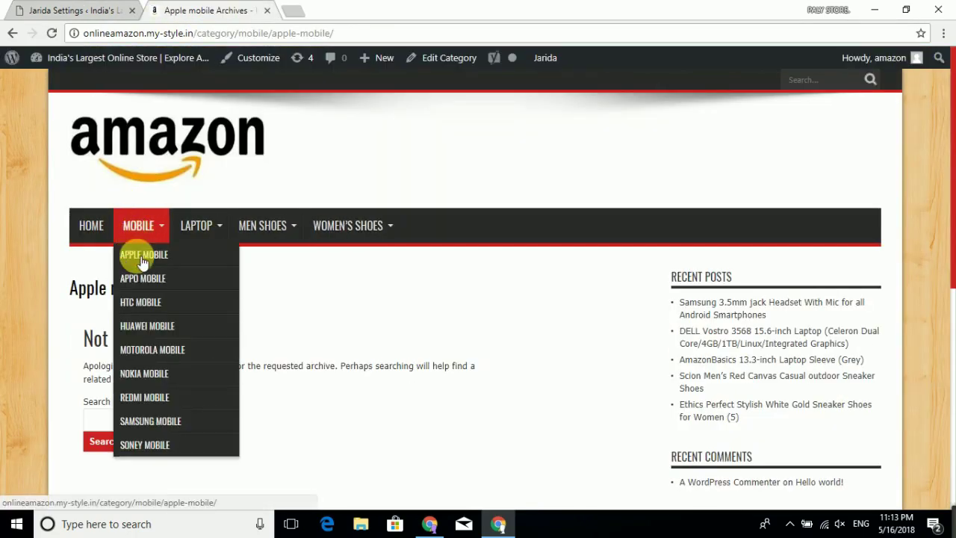
left_click(147, 421)
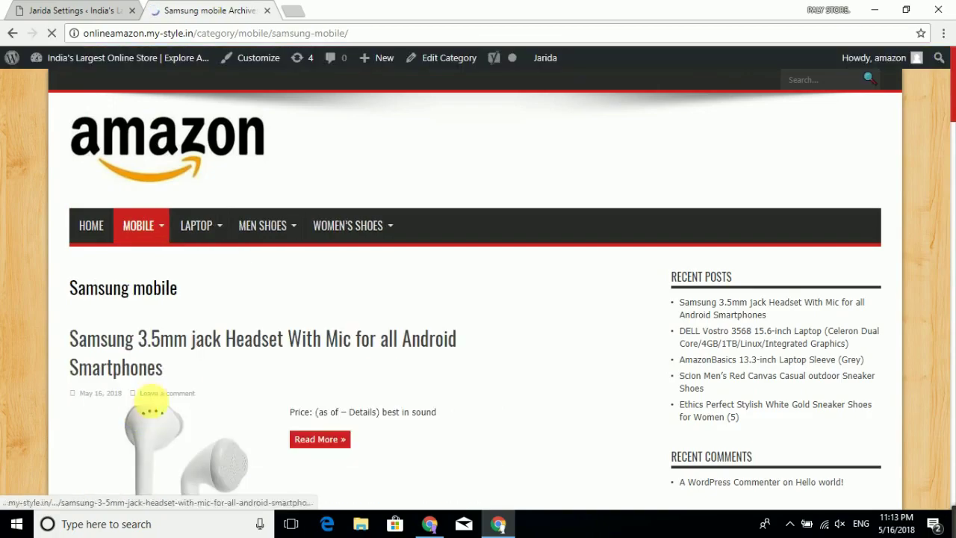
scroll(192, 381, "down", 3)
scroll(190, 377, "down", 5)
scroll(188, 377, "up", 10)
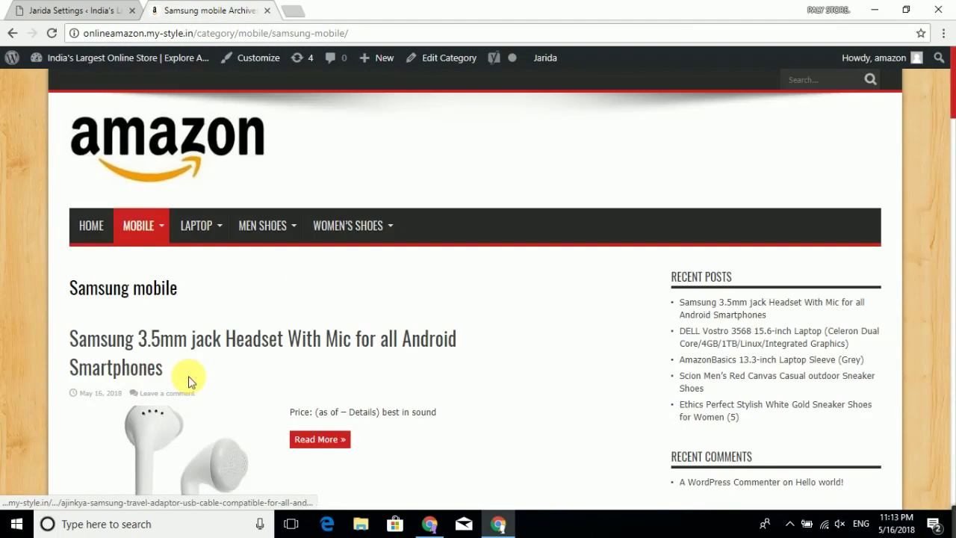
Check the Appo Mobile and Apple Laptop category pages for posts and view the Women's Shoes submenu
mouse_move(159, 233)
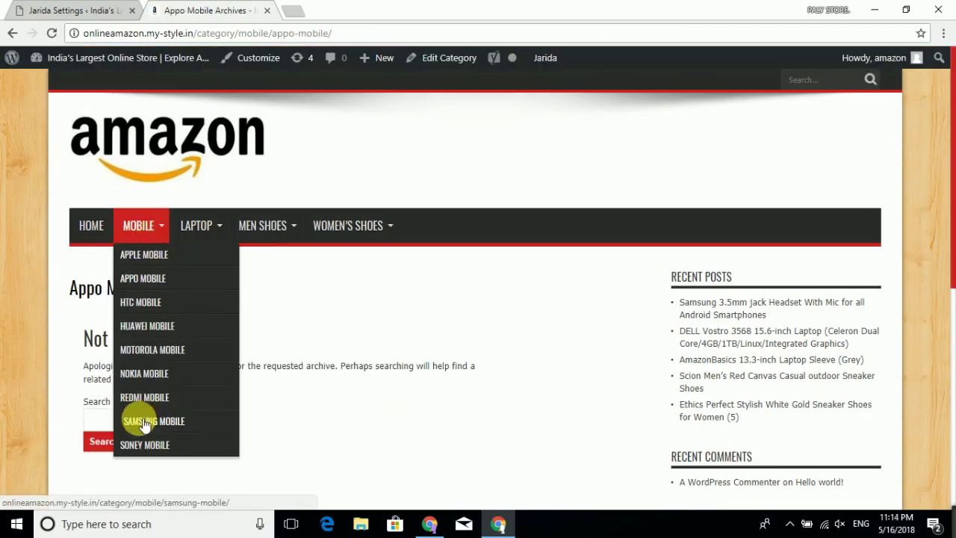
mouse_move(209, 223)
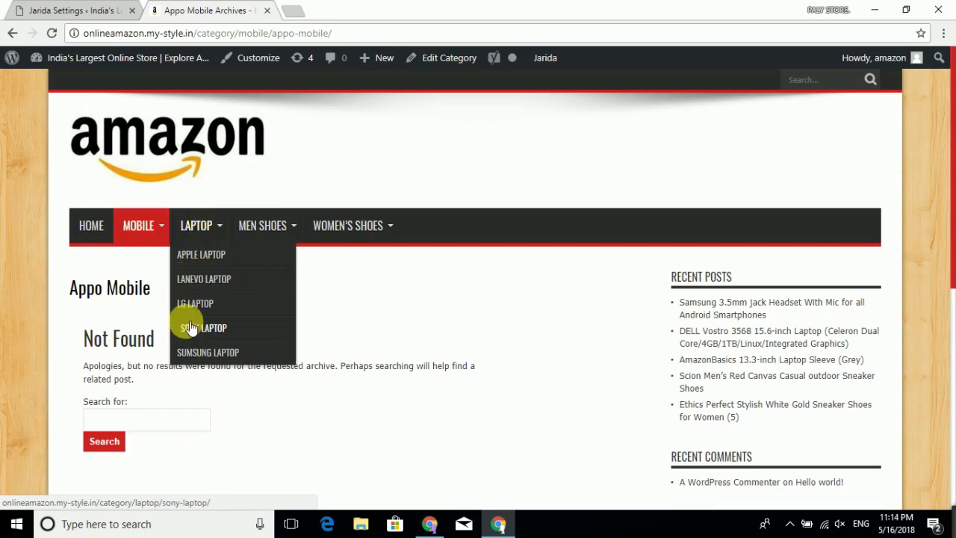
left_click(196, 256)
scroll(199, 316, "down", 5)
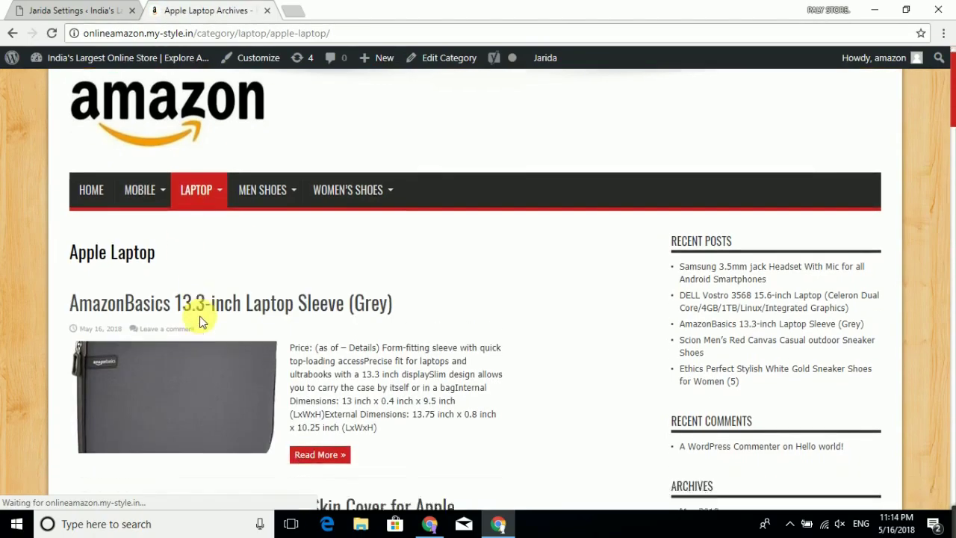
scroll(204, 321, "up", 5)
mouse_move(363, 229)
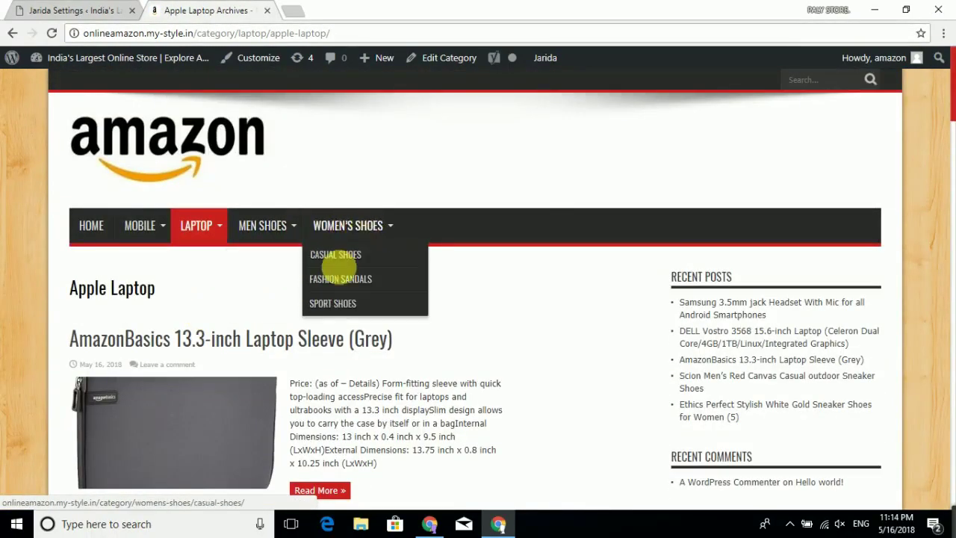
Set the first News Box to Apple Laptop, Latest Posts and 10 posts, and the first Scrolling Box to 10 posts
left_click(86, 10)
left_click(642, 240)
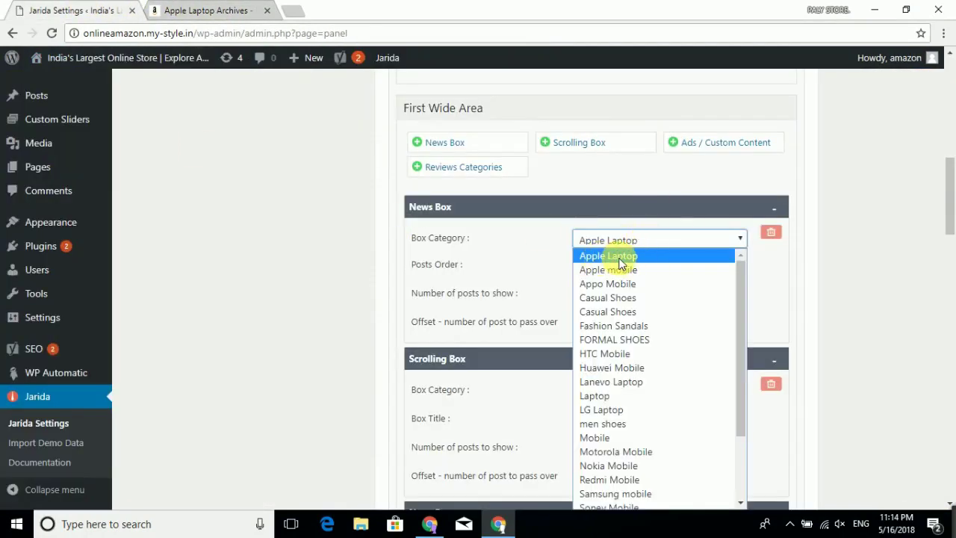
left_click(619, 256)
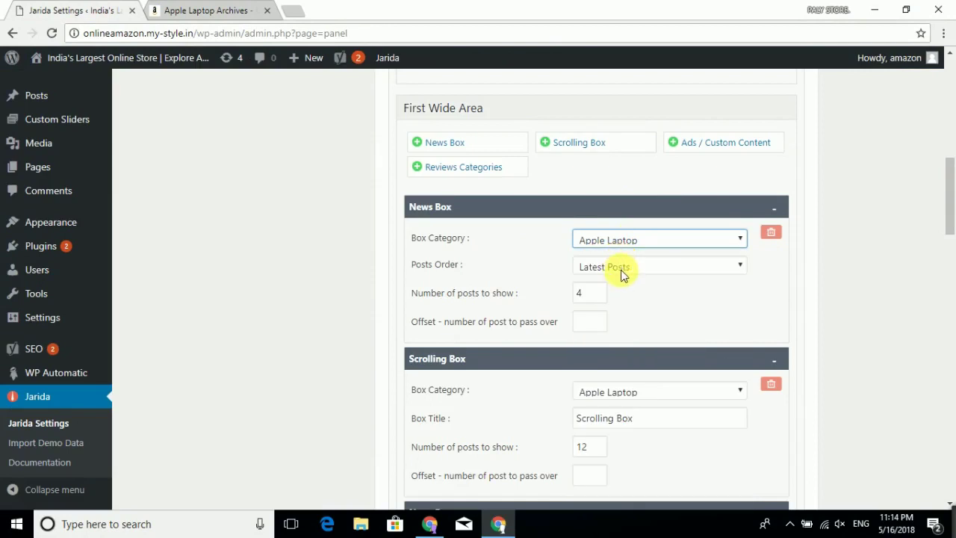
left_click(621, 270)
left_click(619, 277)
double_click(589, 293)
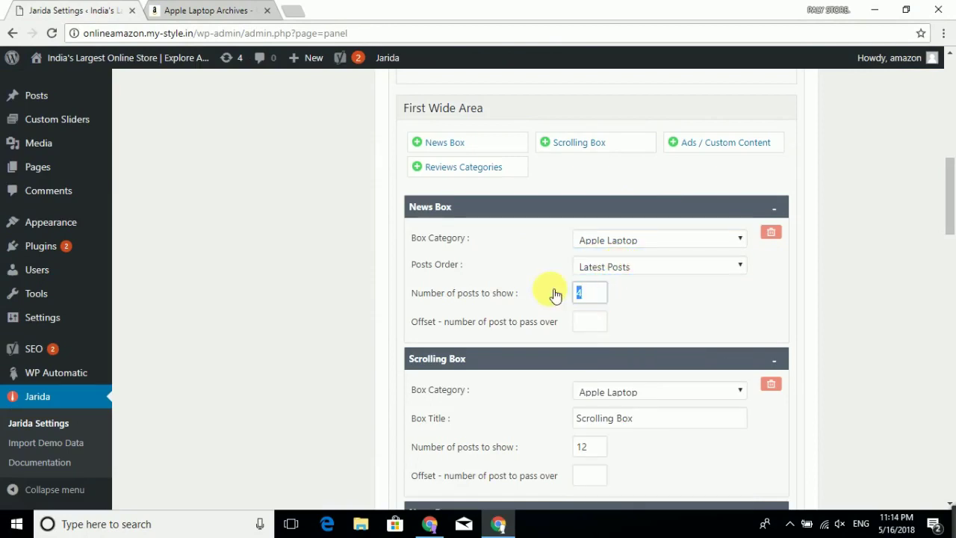
type("10")
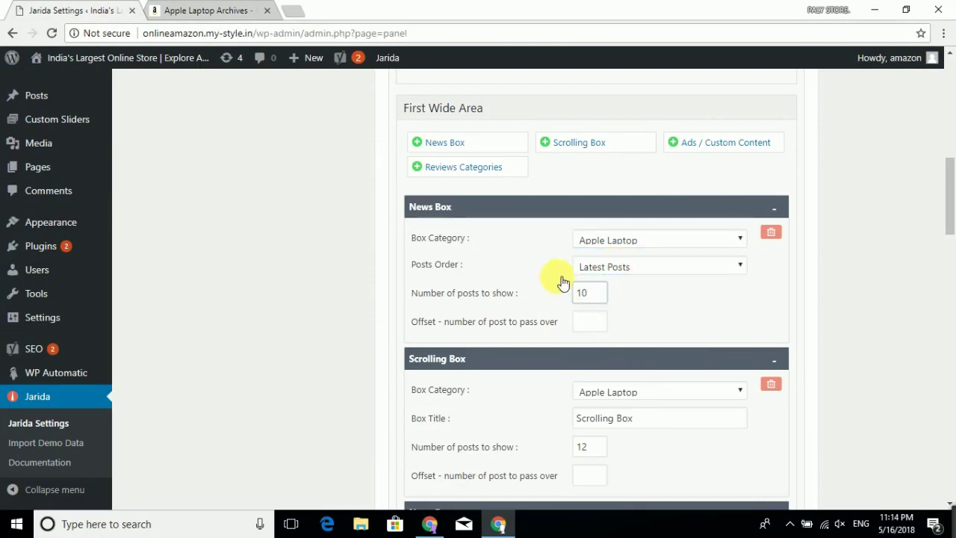
scroll(603, 320, "down", 1)
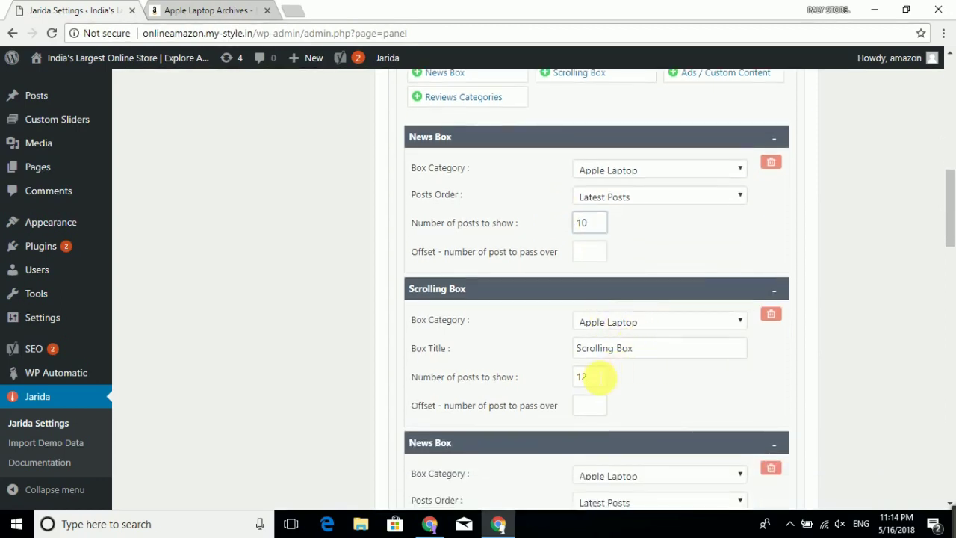
double_click(581, 376)
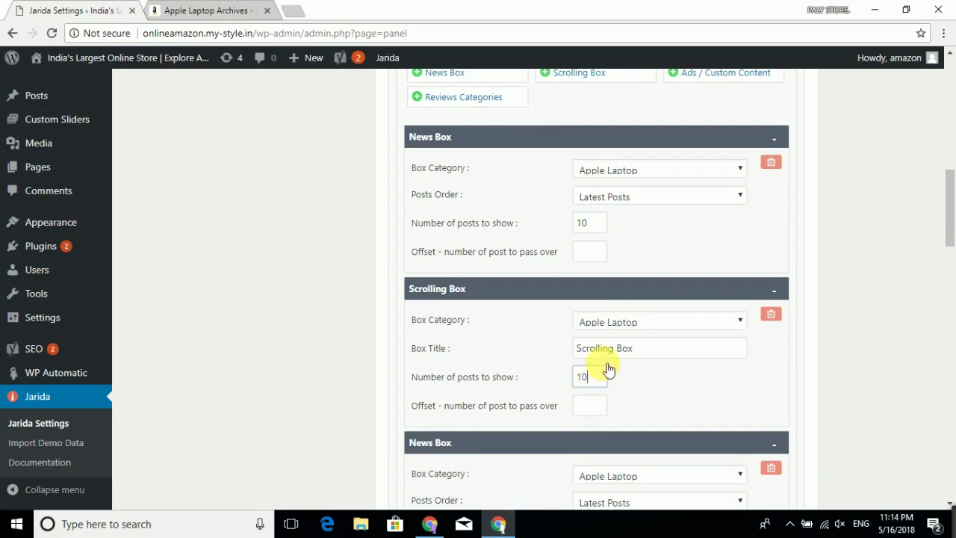
Set the second News Box's category to Samsung mobile in the First Wide Area
scroll(612, 362, "down", 2)
left_click(625, 337)
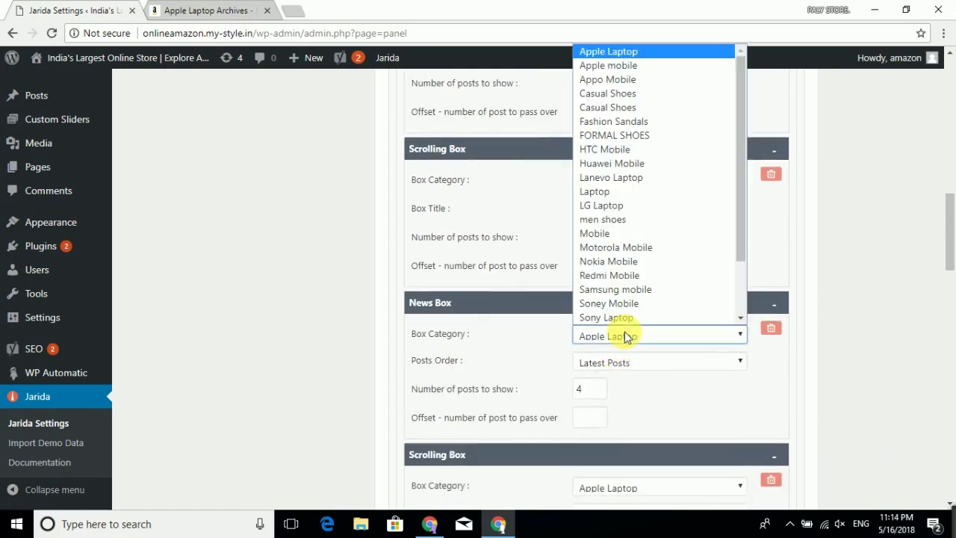
left_click(620, 291)
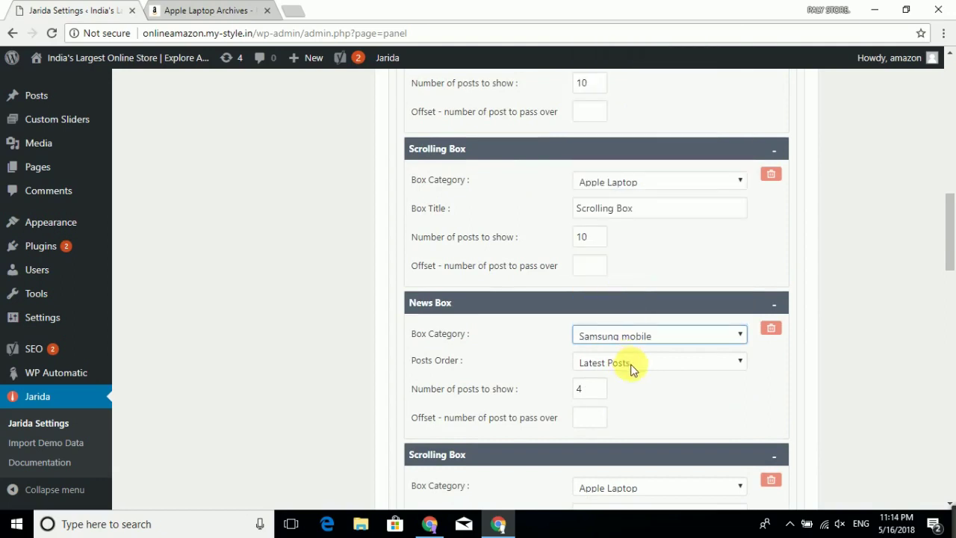
Set the second News Box to 10 posts and the second Scrolling Box to Samsung mobile with 10 posts in the First Wide Area
double_click(590, 389)
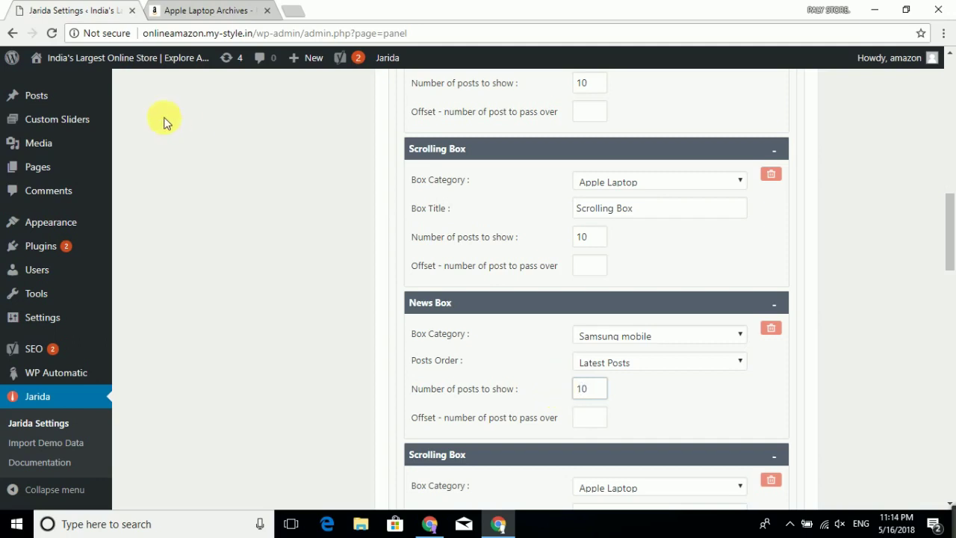
scroll(747, 390, "down", 2)
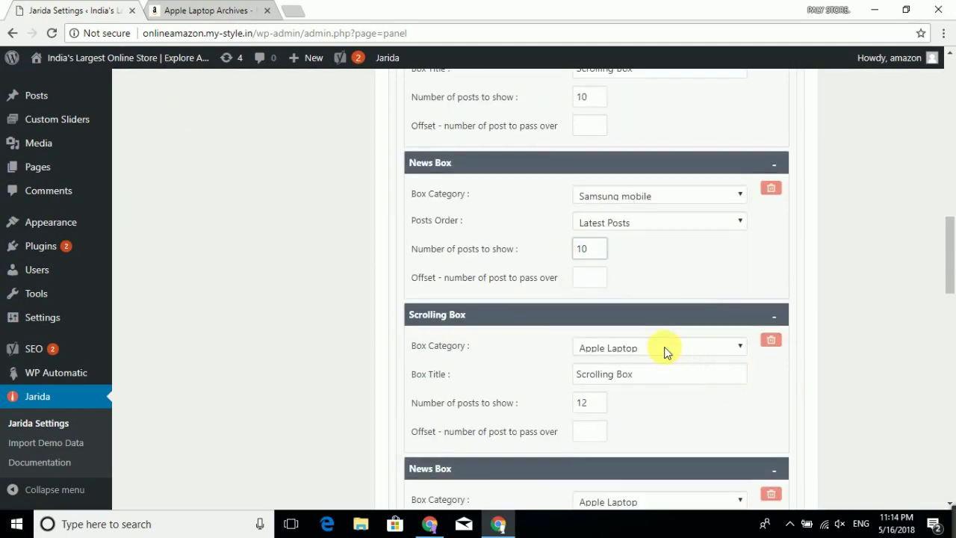
left_click(665, 350)
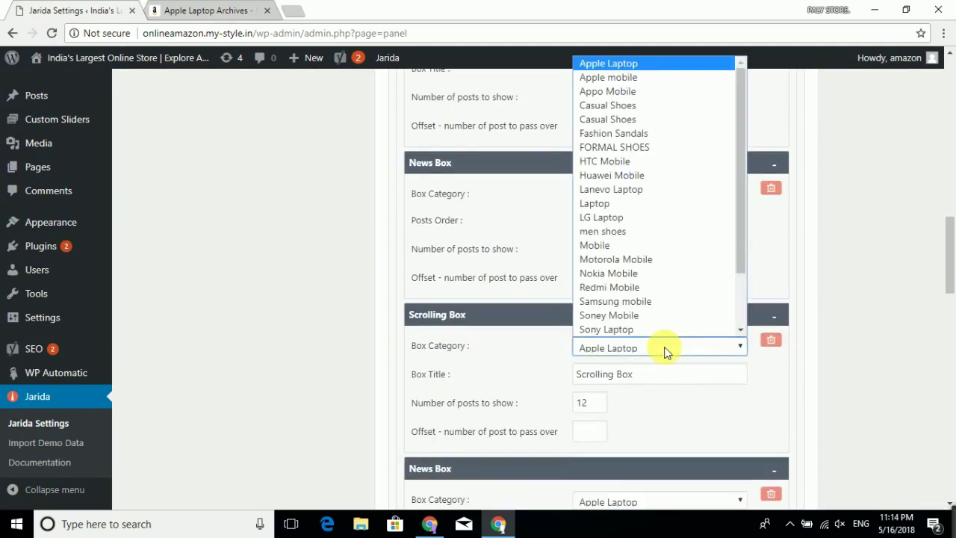
left_click(632, 302)
double_click(580, 403)
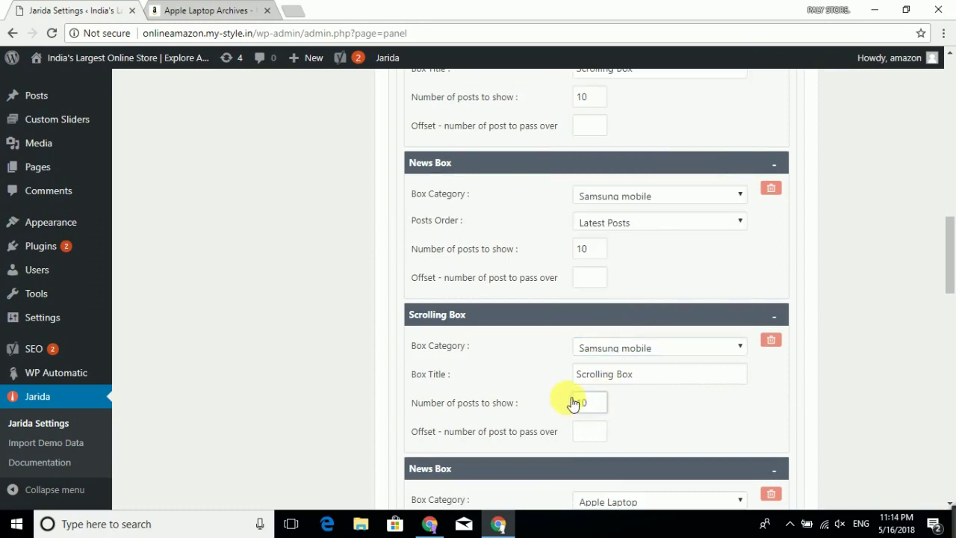
Set the third News Box in the First Wide Area to the Sony Laptop category with 10 posts
scroll(603, 393, "down", 3)
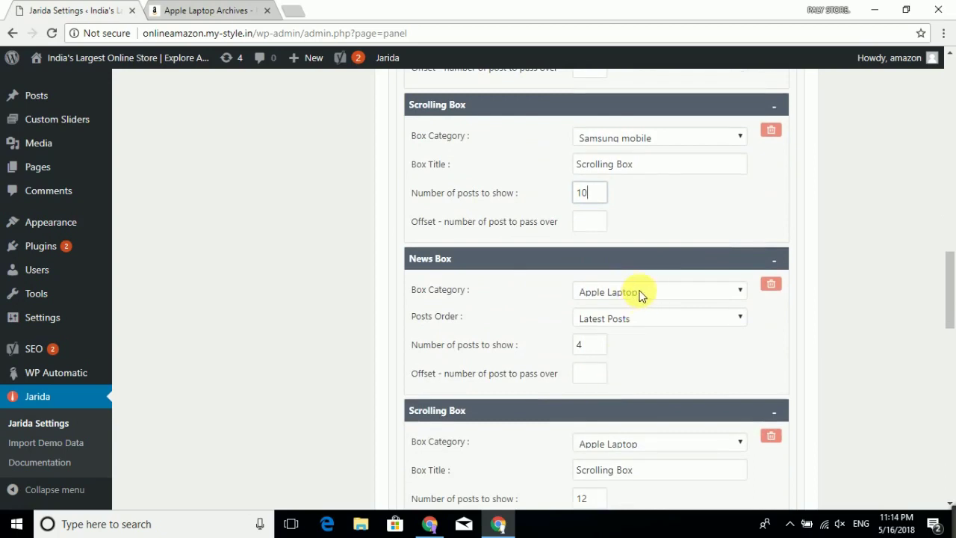
left_click(640, 296)
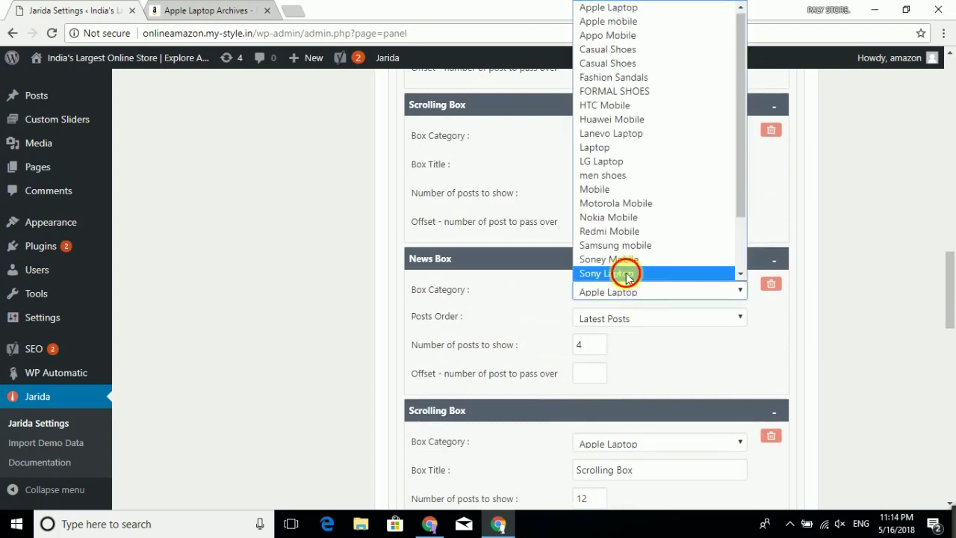
left_click(626, 275)
left_click_drag(593, 348, 569, 349)
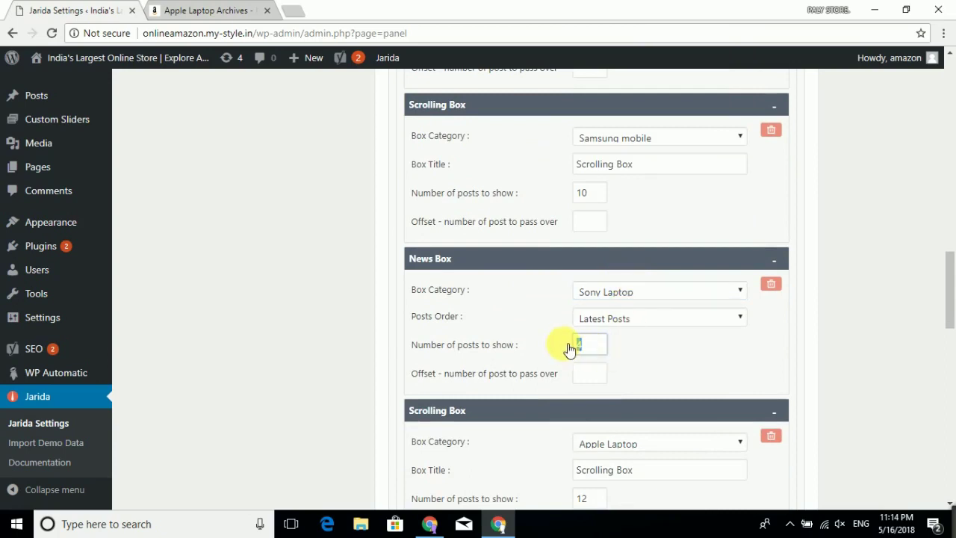
type("10")
Set the third Scrolling Box in the First Wide Area to the Sony Laptop category with 10 posts
scroll(640, 358, "down", 1)
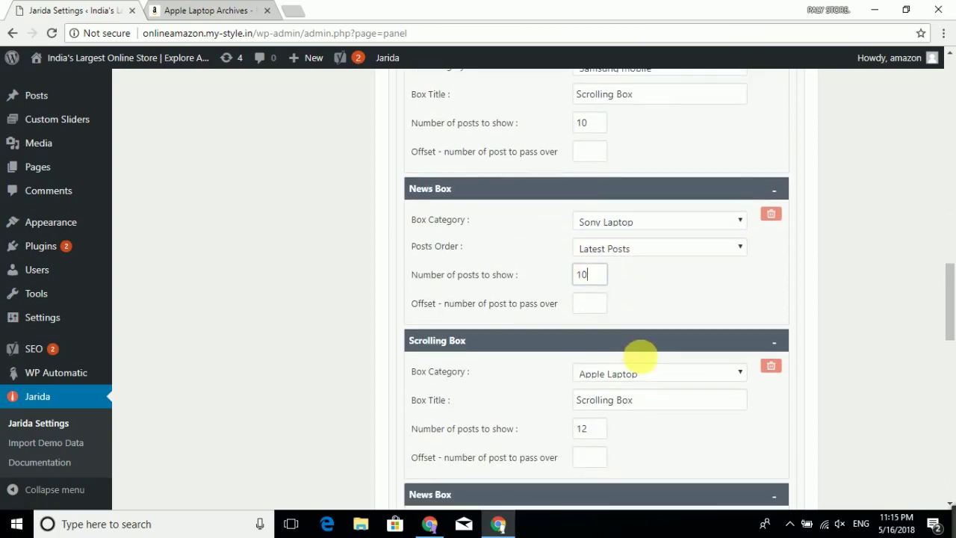
left_click(653, 385)
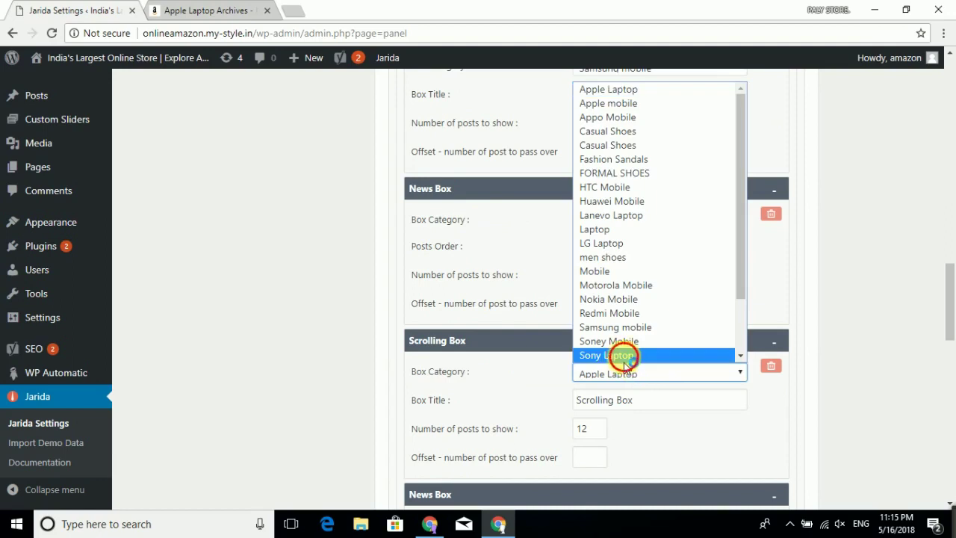
left_click(620, 352)
left_click_drag(595, 428, 566, 433)
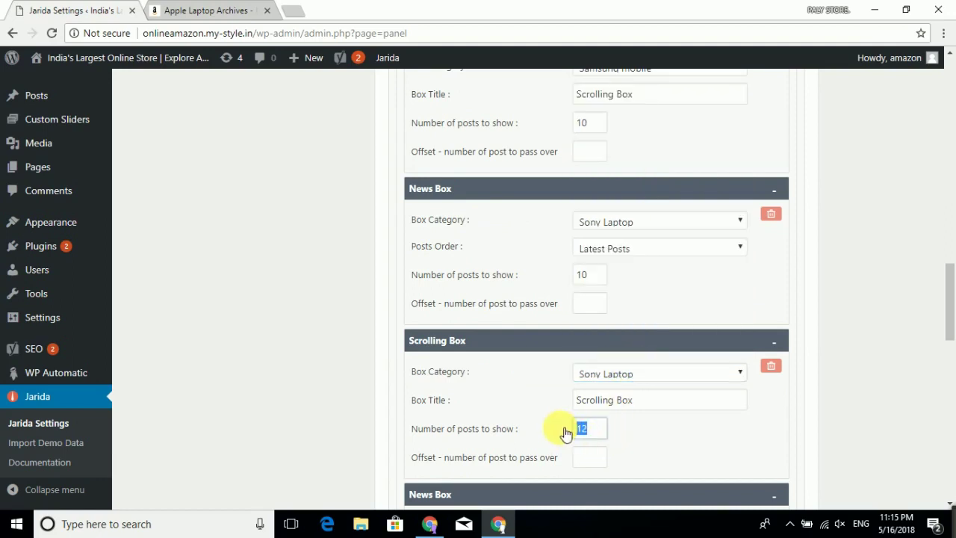
Set the fourth News Box in the First Wide Area to the first Casual Shoes category with 10 posts
scroll(590, 426, "down", 3)
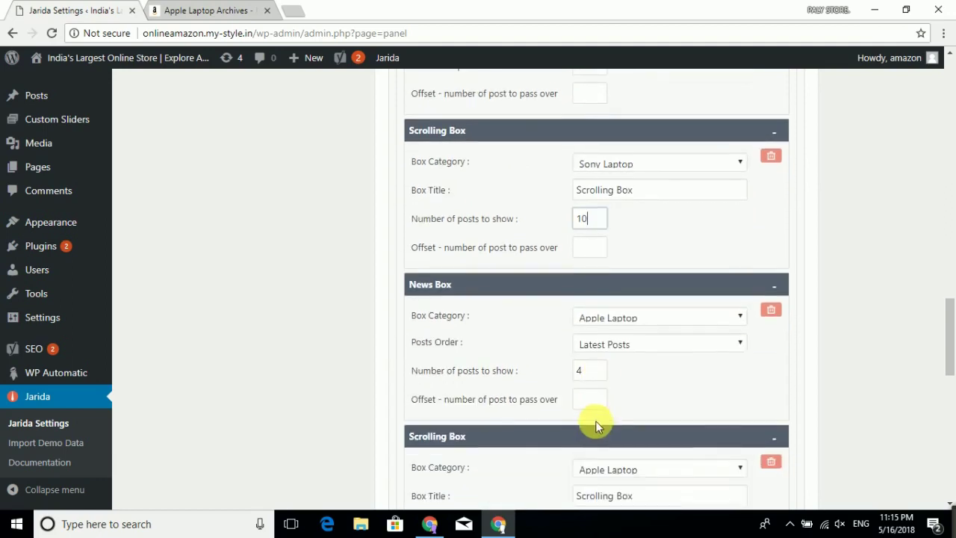
left_click(627, 319)
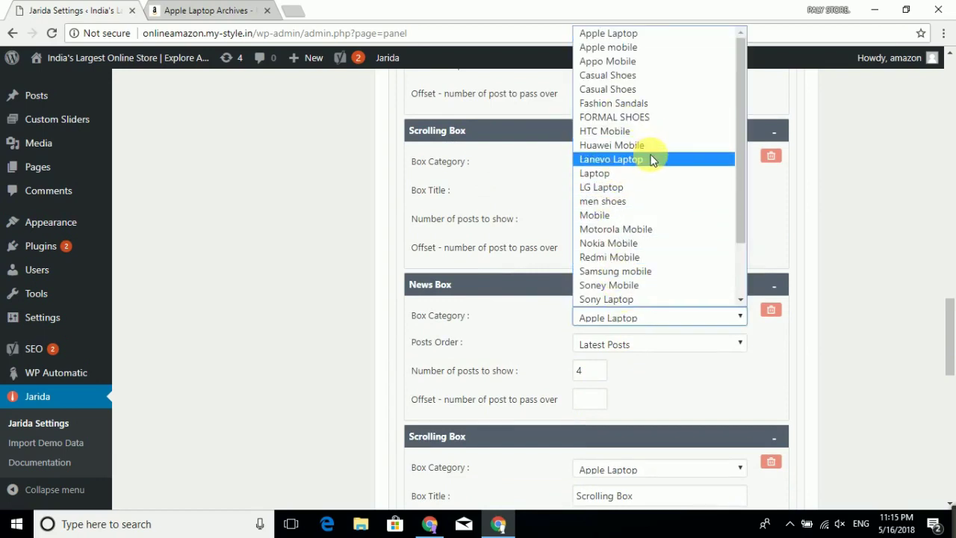
scroll(651, 158, "down", 2)
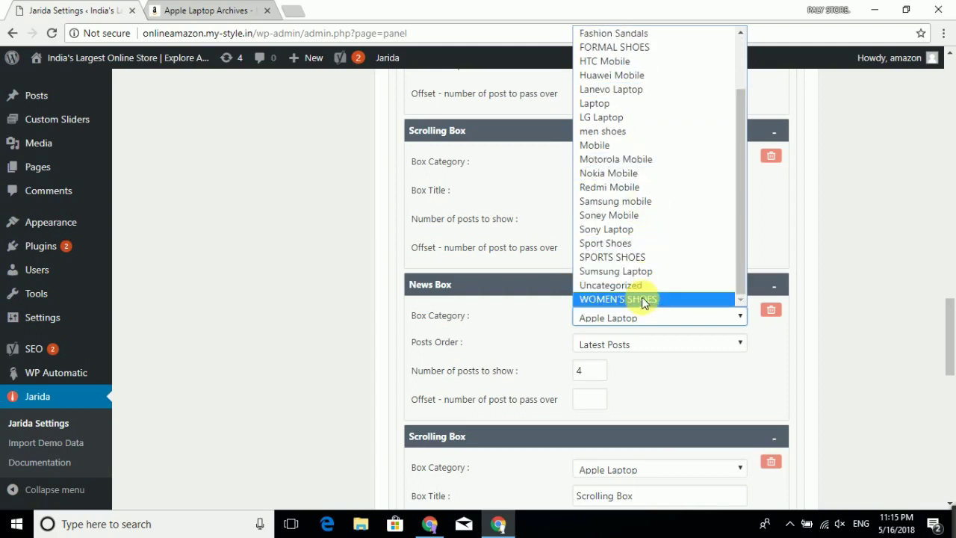
scroll(613, 69, "up", 2)
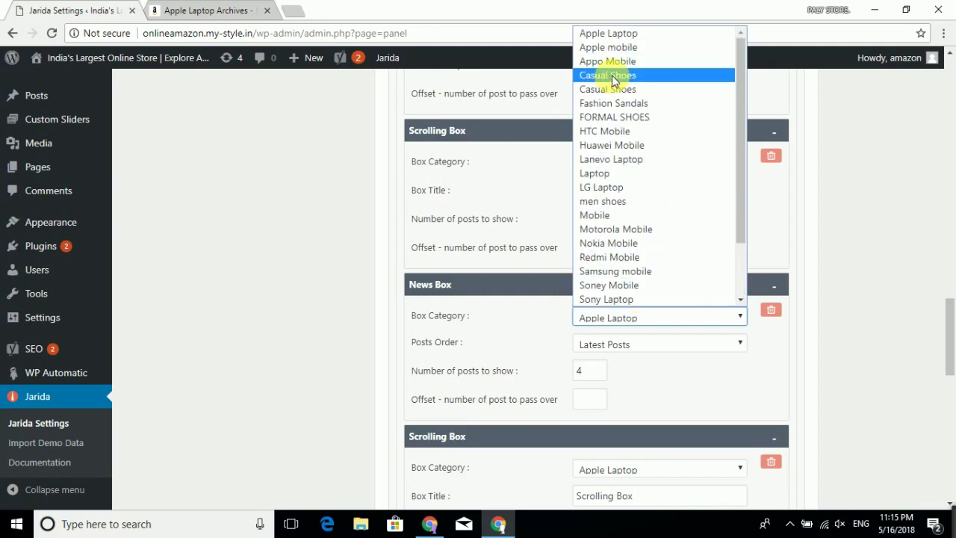
left_click(612, 76)
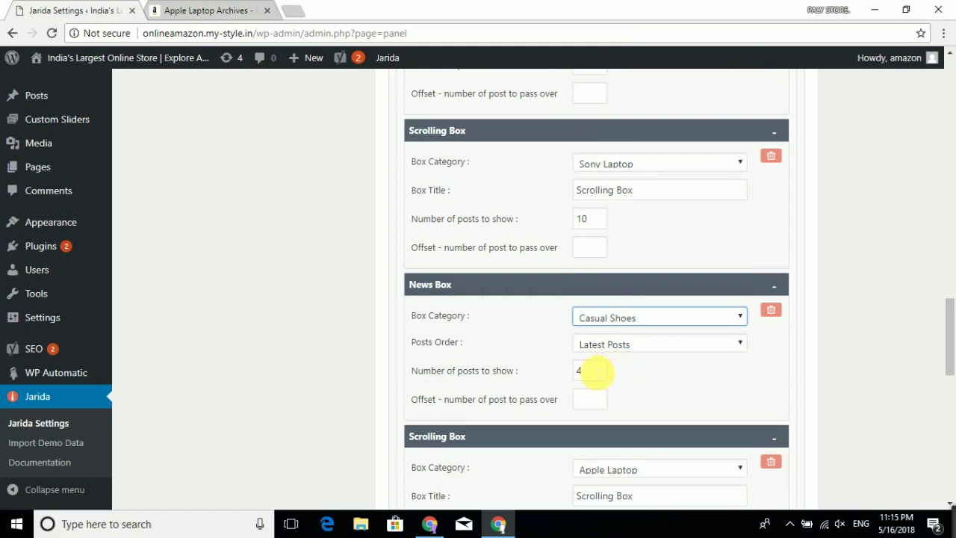
left_click_drag(593, 370, 562, 373)
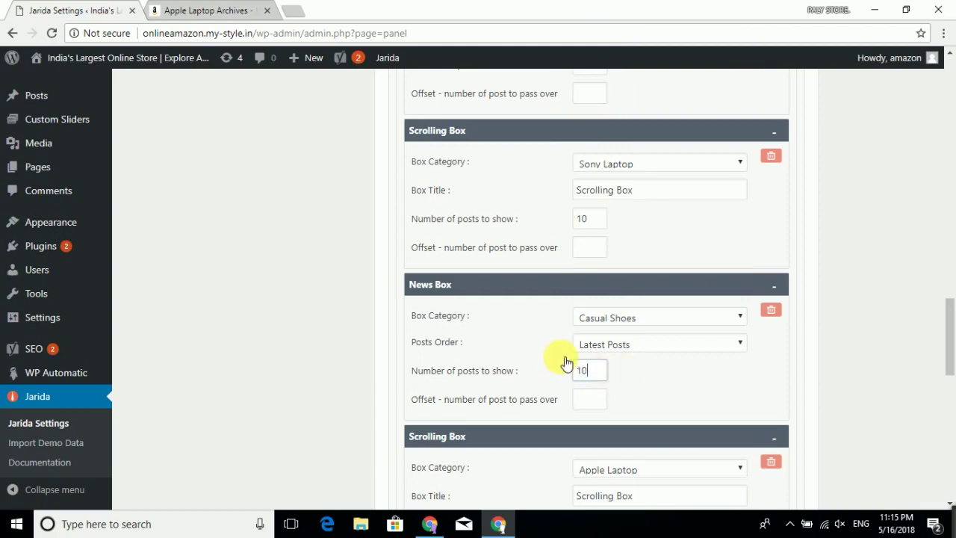
Set the fourth Scrolling Box in the First Wide Area to the first Casual Shoes category with 10 posts
scroll(583, 359, "down", 2)
left_click(622, 329)
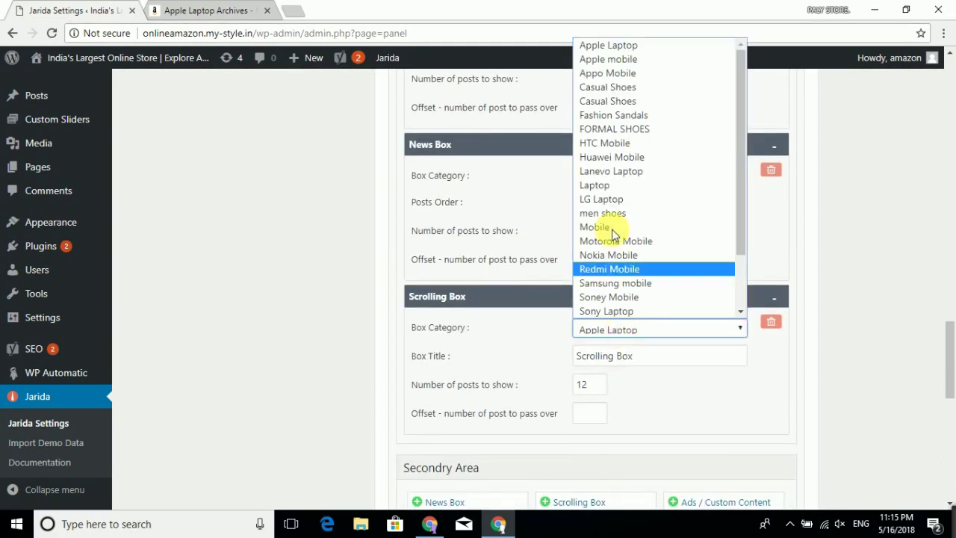
left_click(604, 90)
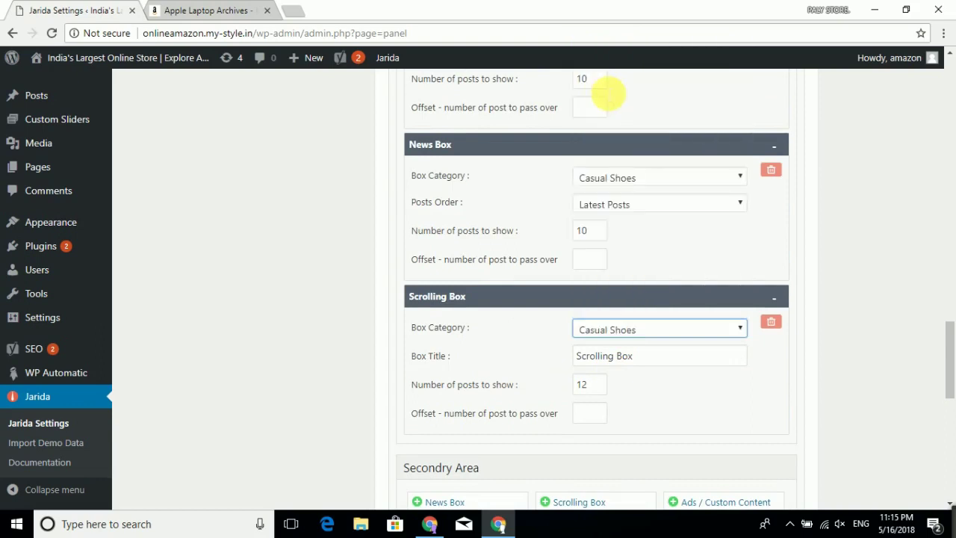
left_click_drag(597, 388, 577, 390)
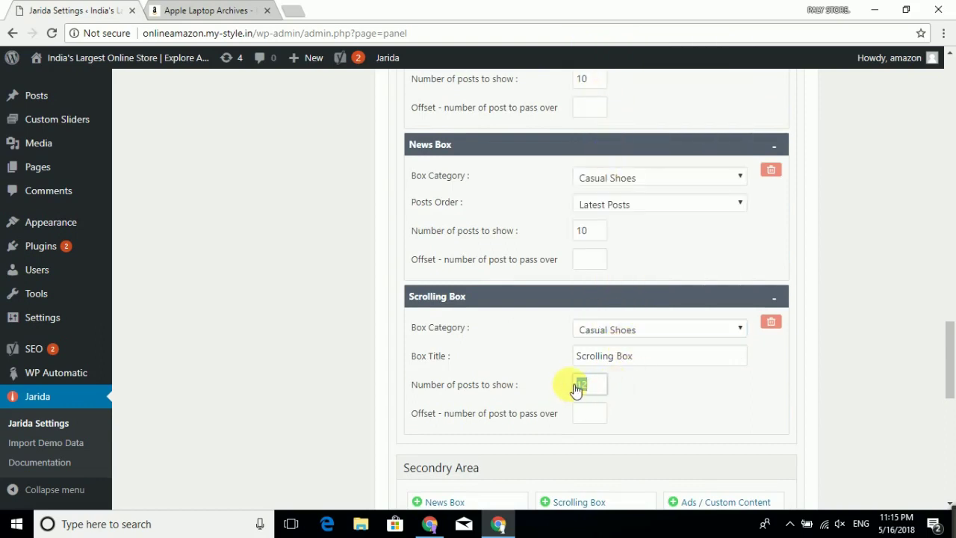
type("10")
Add a News Box to the Secondry Area, set to the Sony Laptop category with 10 posts
scroll(544, 351, "down", 3)
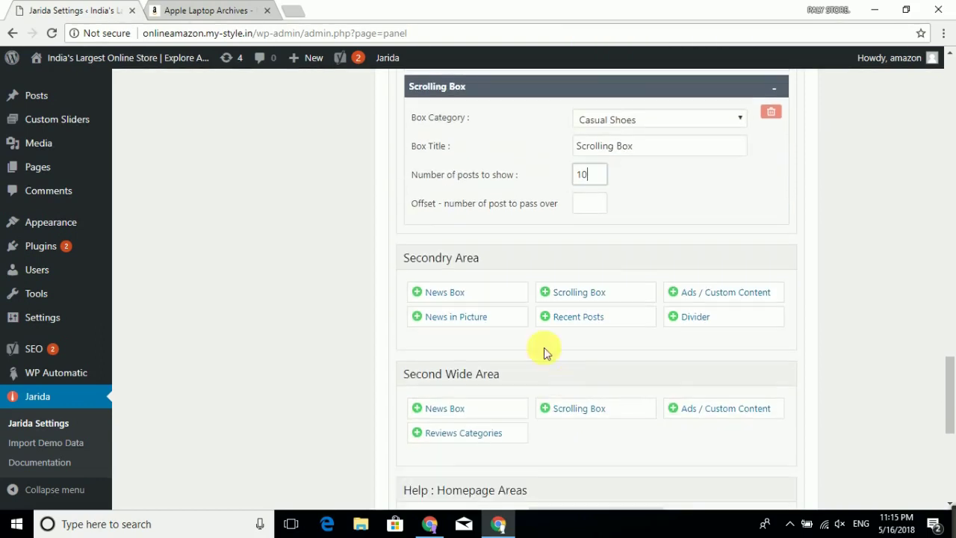
left_click(464, 293)
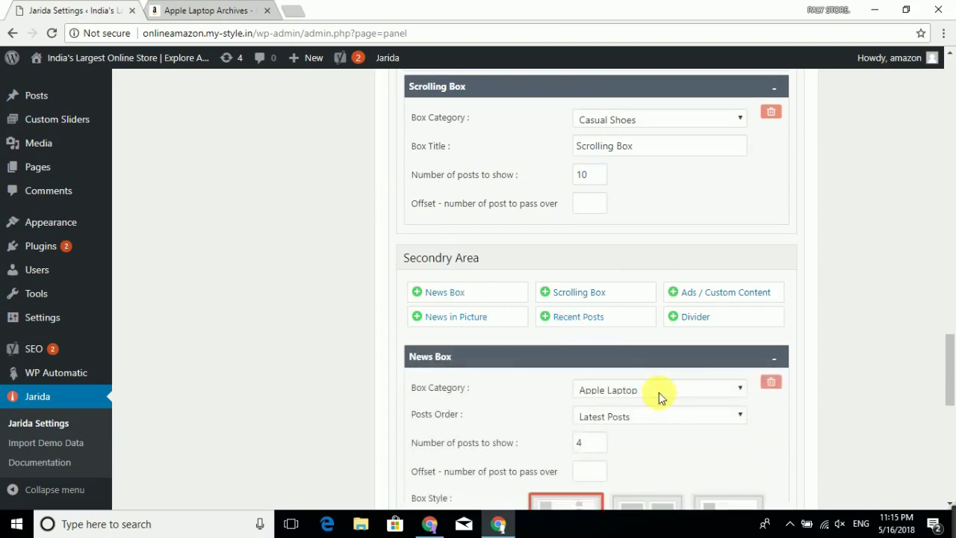
scroll(659, 397, "down", 1)
left_click(653, 319)
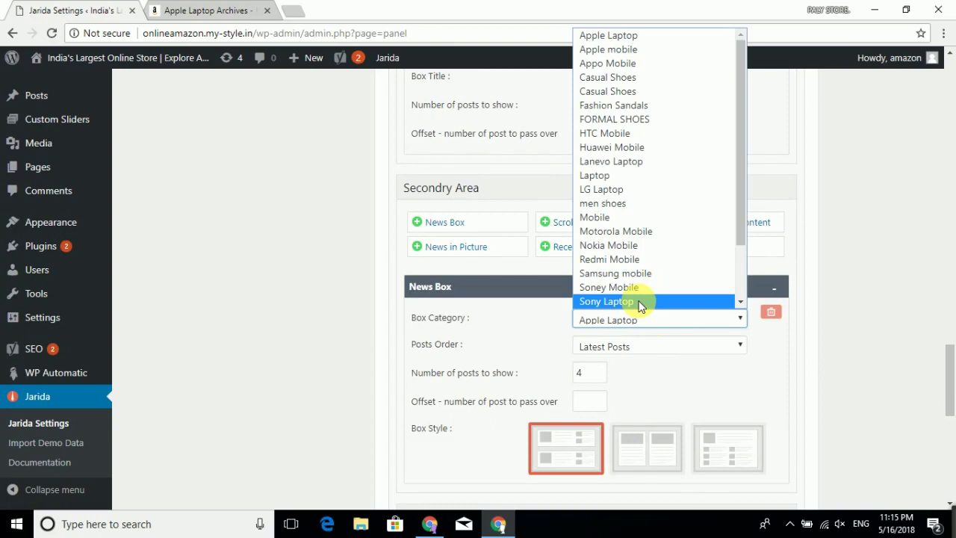
left_click(639, 301)
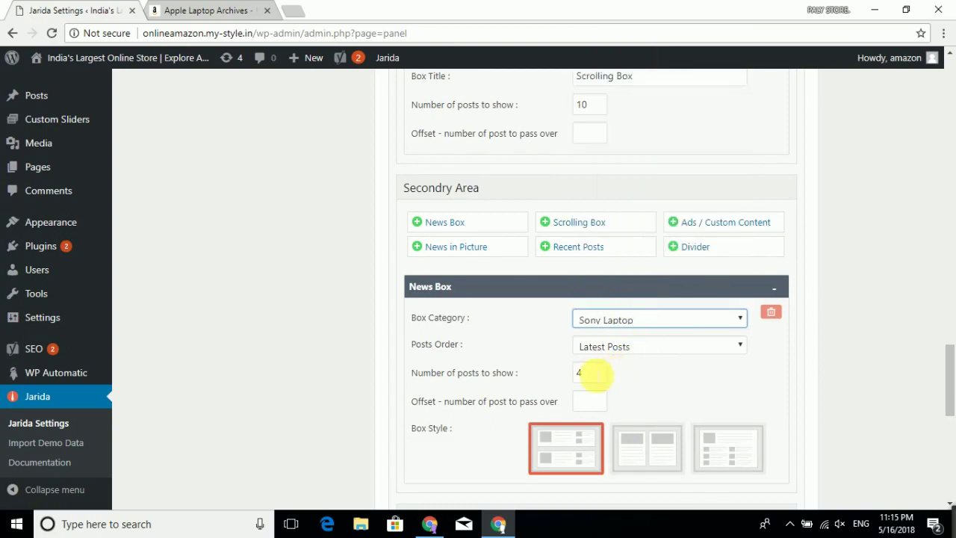
left_click_drag(596, 373, 554, 371)
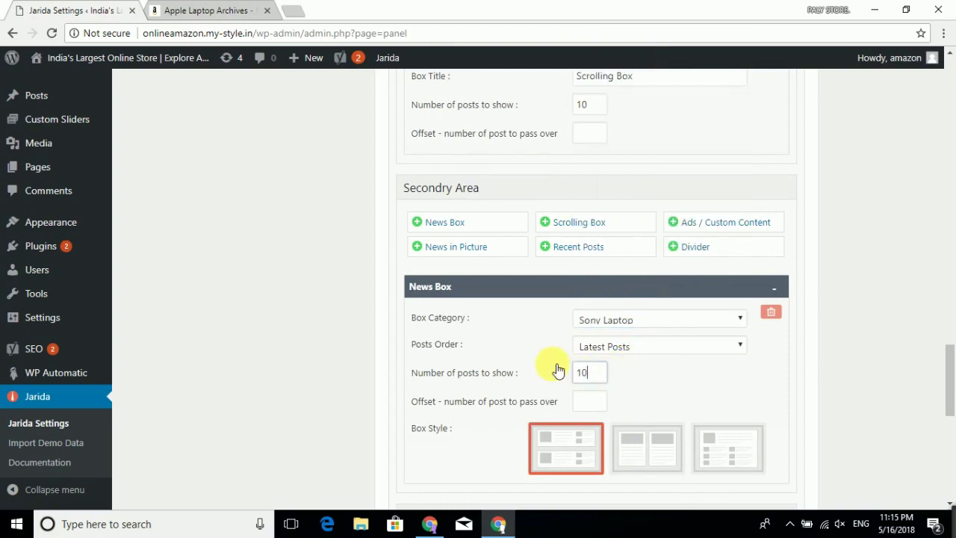
Add a Scrolling Box to the Secondry Area, set to the Sony Laptop category with 10 posts
scroll(568, 368, "down", 4)
scroll(603, 363, "up", 4)
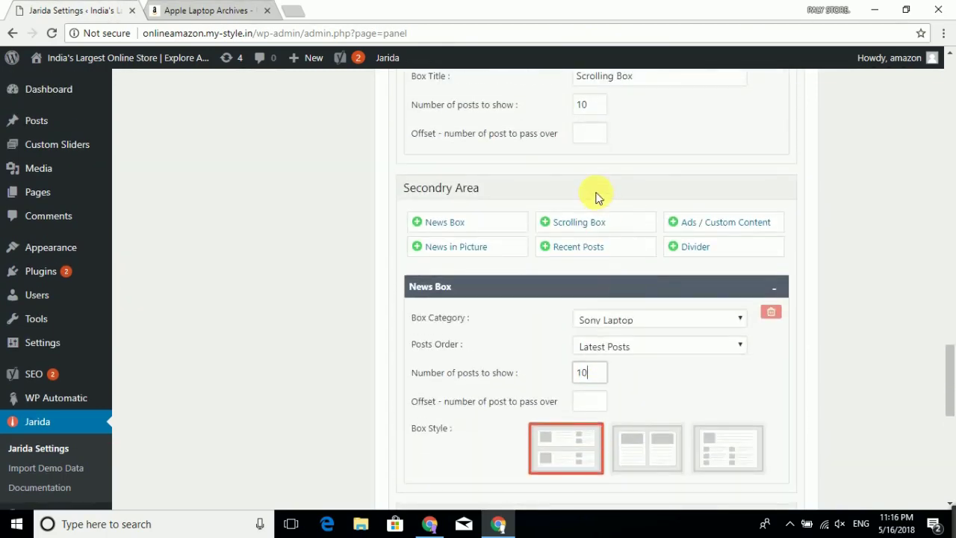
left_click(595, 228)
scroll(629, 380, "down", 3)
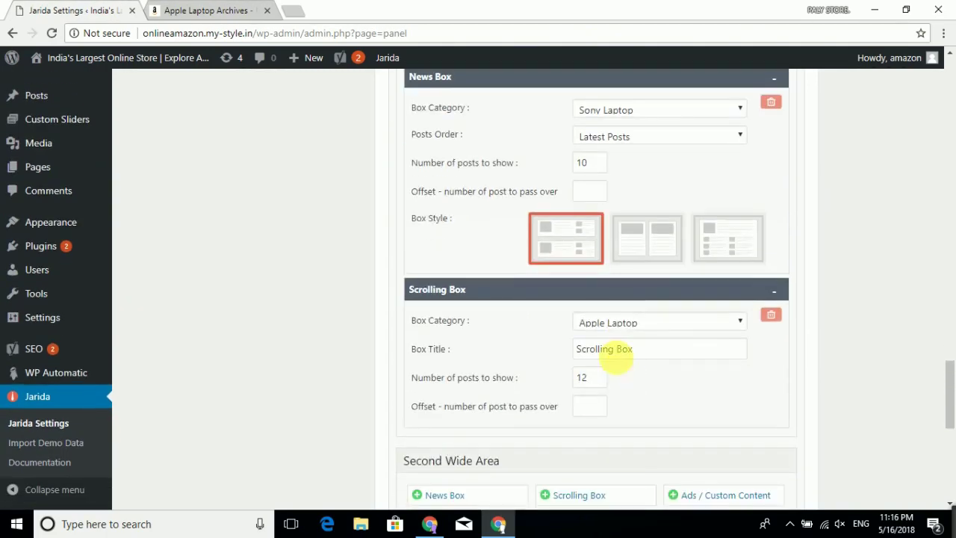
left_click(616, 328)
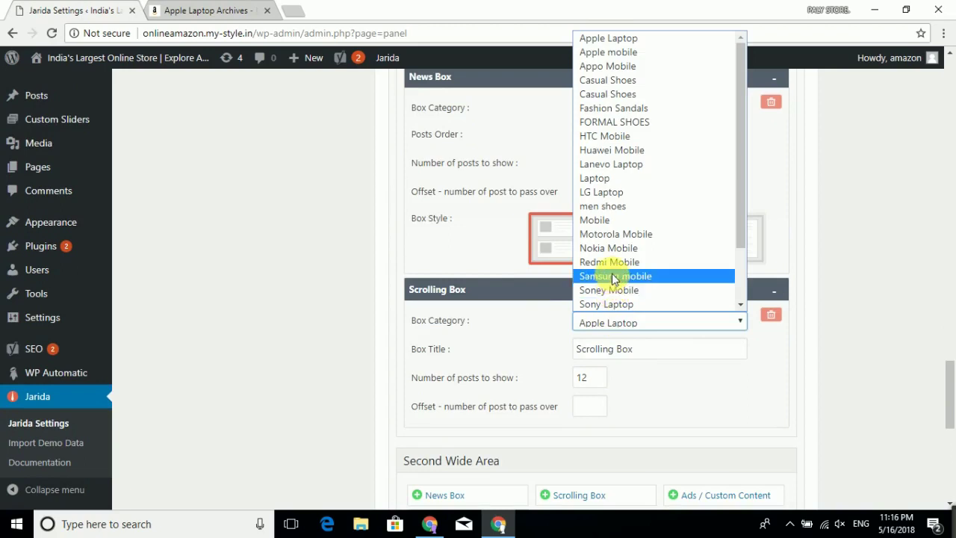
left_click(616, 304)
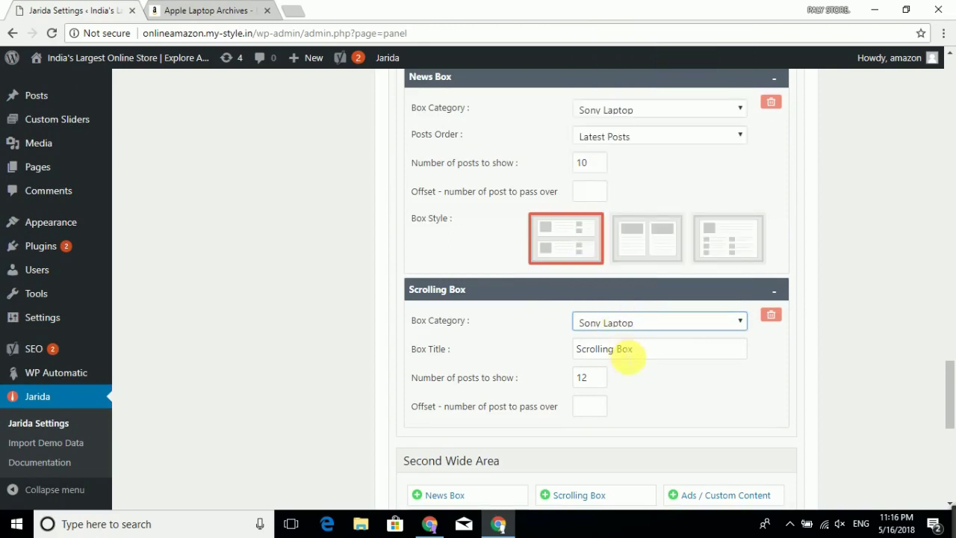
double_click(584, 378)
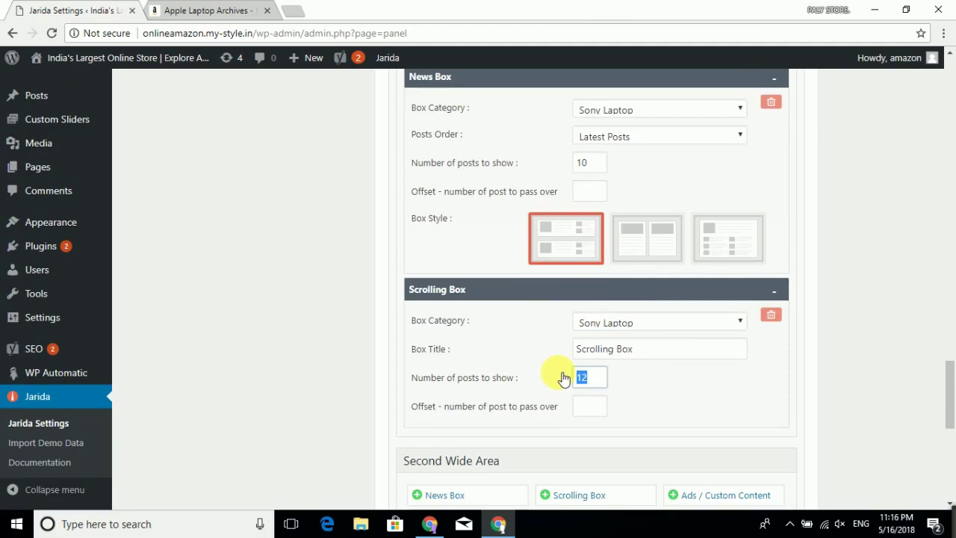
Add News Boxes and Scrolling Boxes alternately to the Second Wide Area
scroll(625, 363, "down", 3)
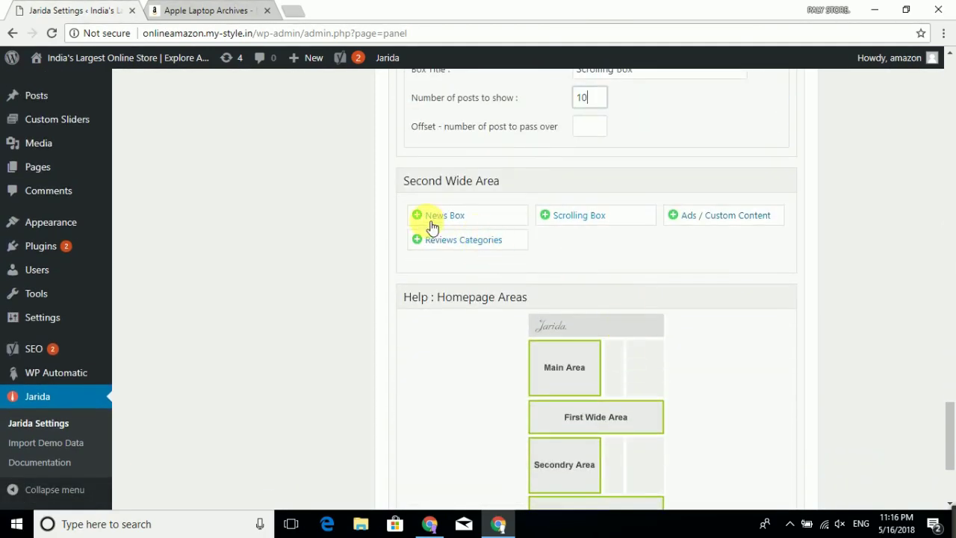
left_click(456, 215)
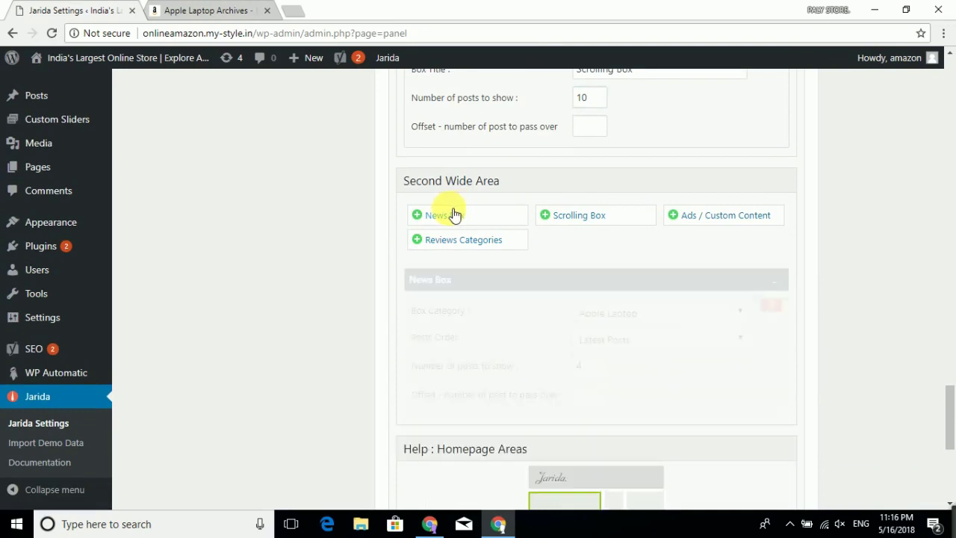
left_click(566, 215)
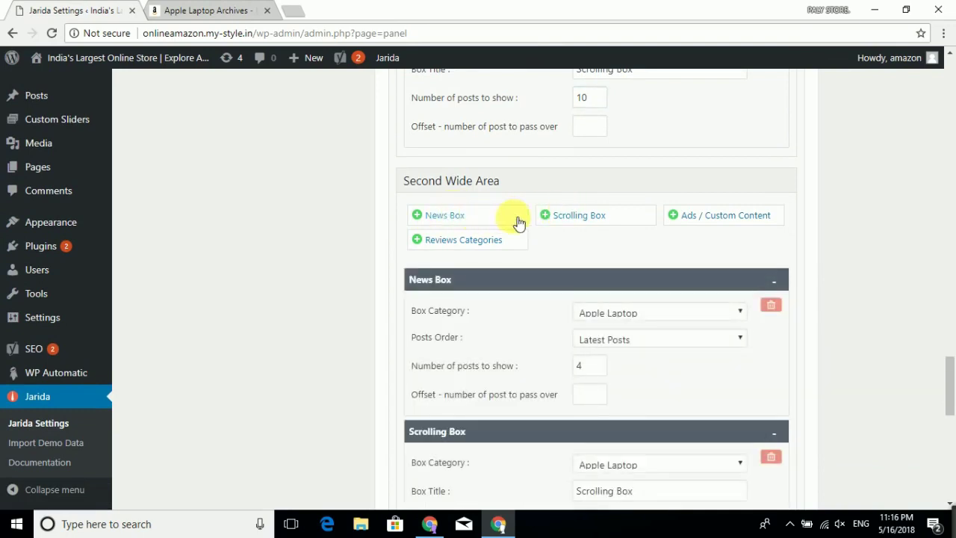
Set the first News Box in the Second Wide Area to the second Casual Shoes category with 10 posts
scroll(575, 275, "down", 1)
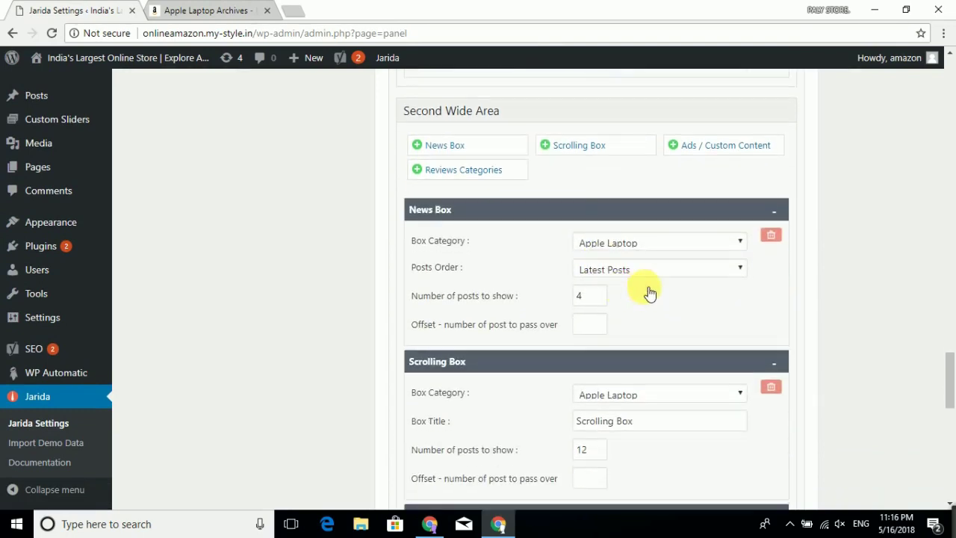
left_click(633, 243)
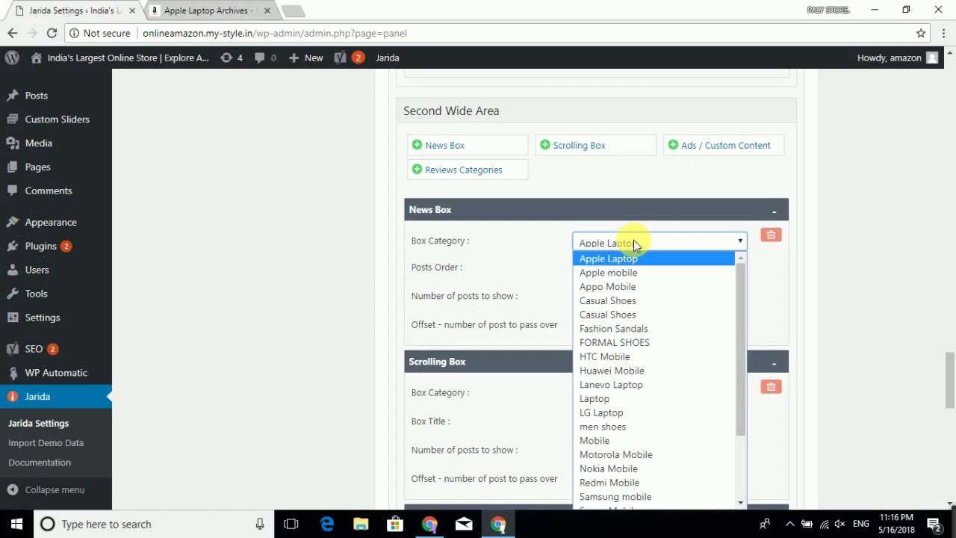
left_click(625, 317)
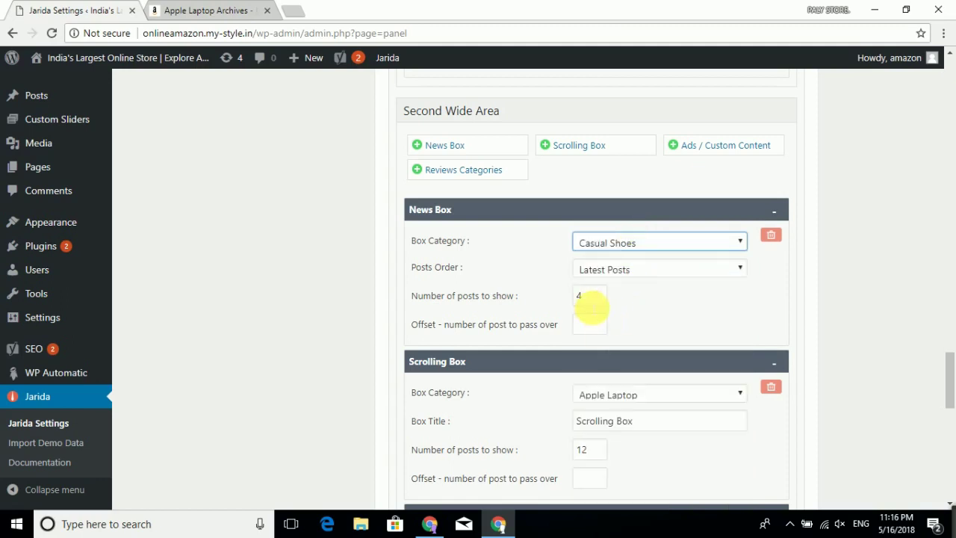
left_click_drag(591, 297, 566, 301)
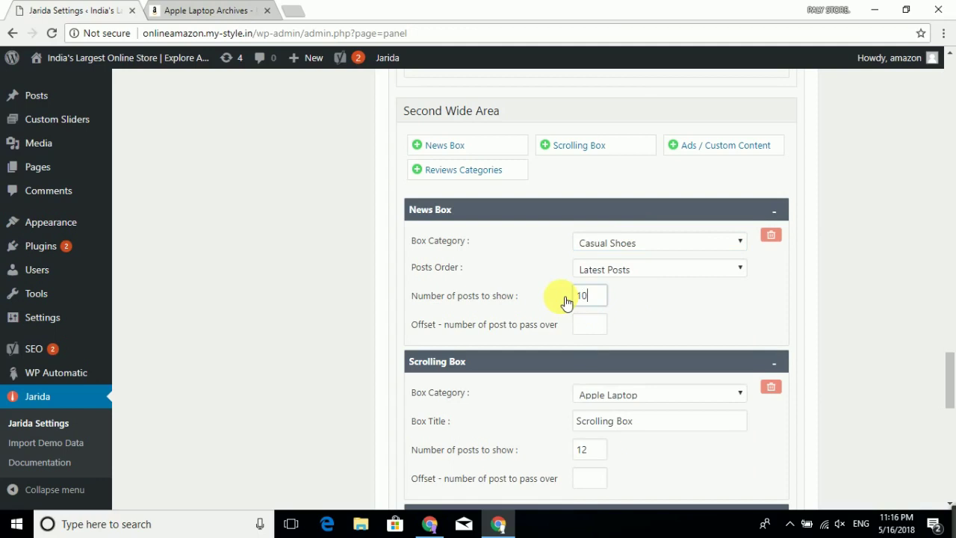
Set the first Scrolling Box in the Second Wide Area to the second Casual Shoes category with 10 posts
left_click(679, 398)
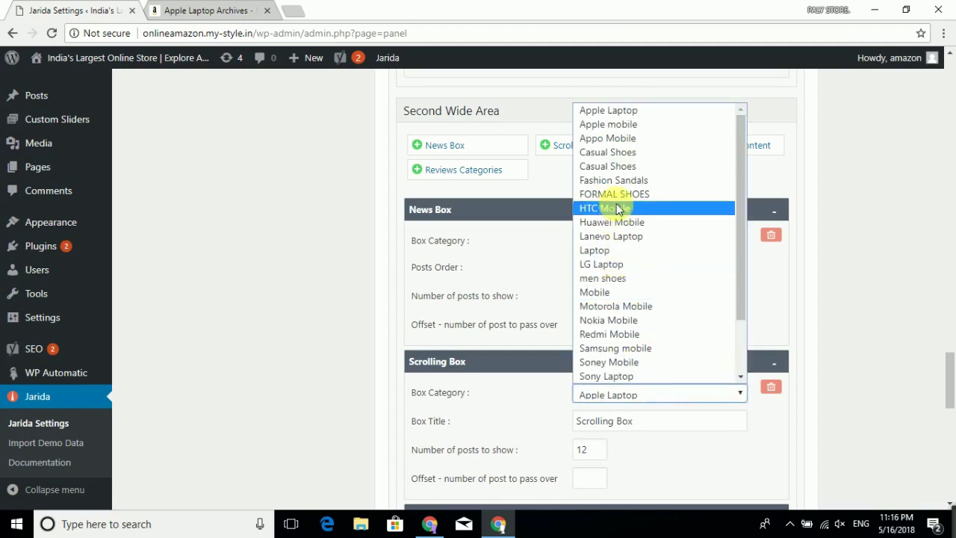
left_click(618, 168)
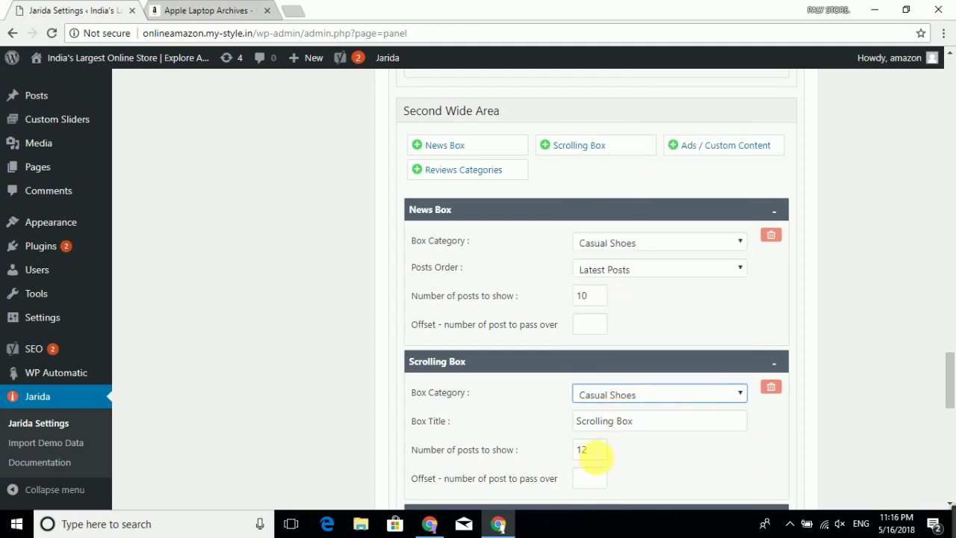
left_click_drag(598, 456, 563, 452)
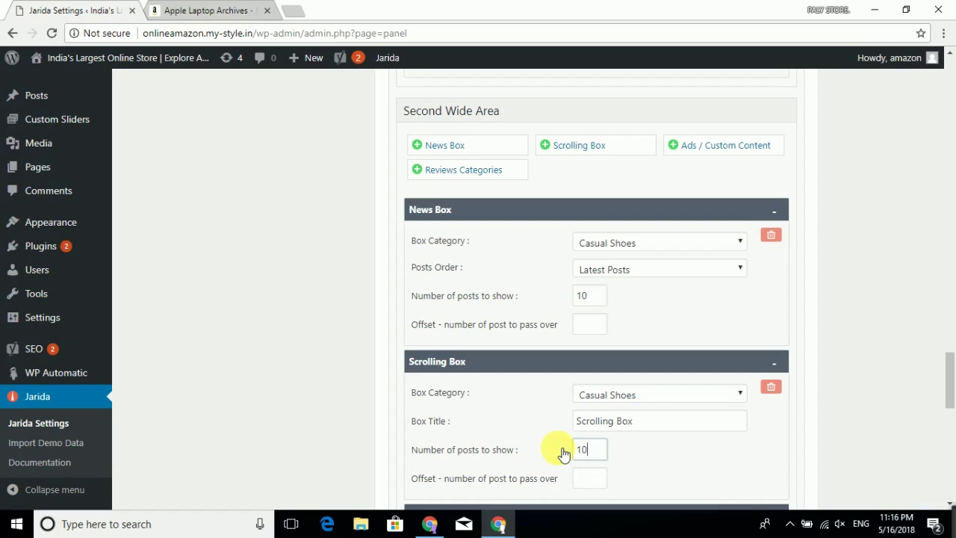
Set the second News Box in the Second Wide Area to the Samsung mobile category with 10 posts
scroll(590, 410, "down", 4)
left_click(611, 268)
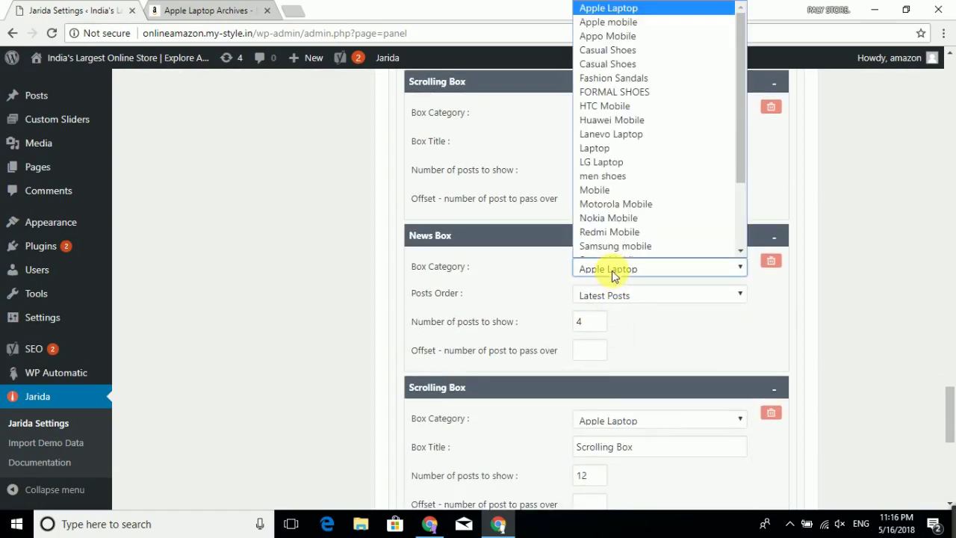
scroll(611, 254, "down", 1)
left_click(611, 238)
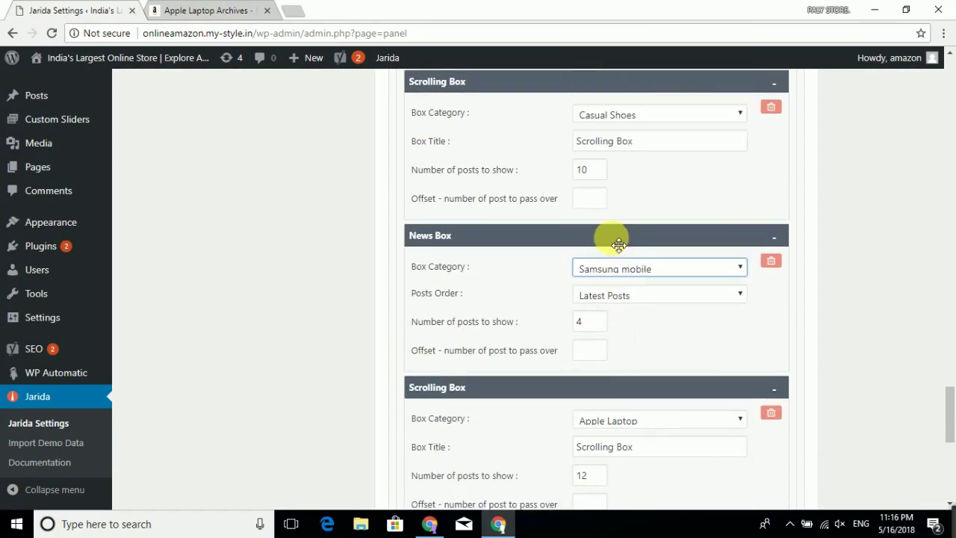
left_click(590, 323)
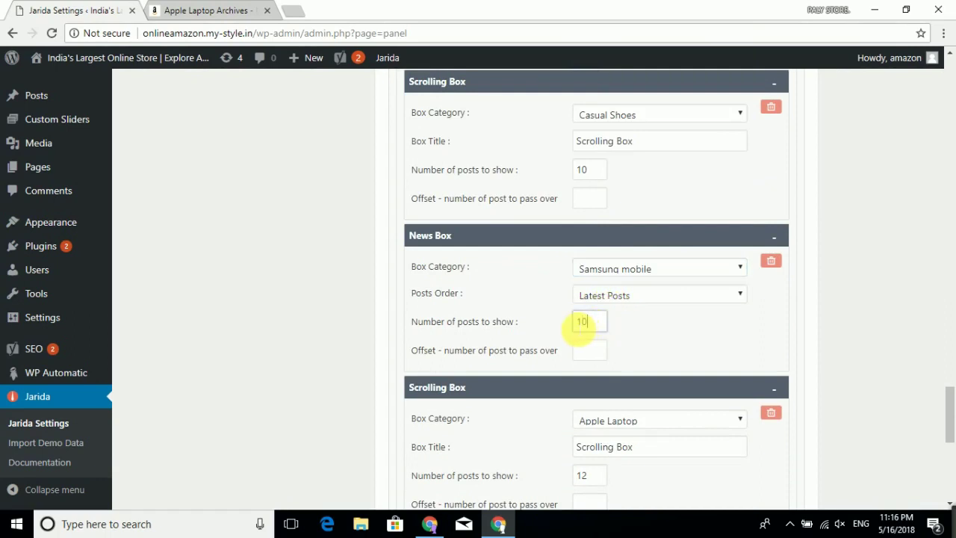
Set the second Scrolling Box in the Second Wide Area to the Samsung mobile category with 10 posts
scroll(581, 322, "down", 2)
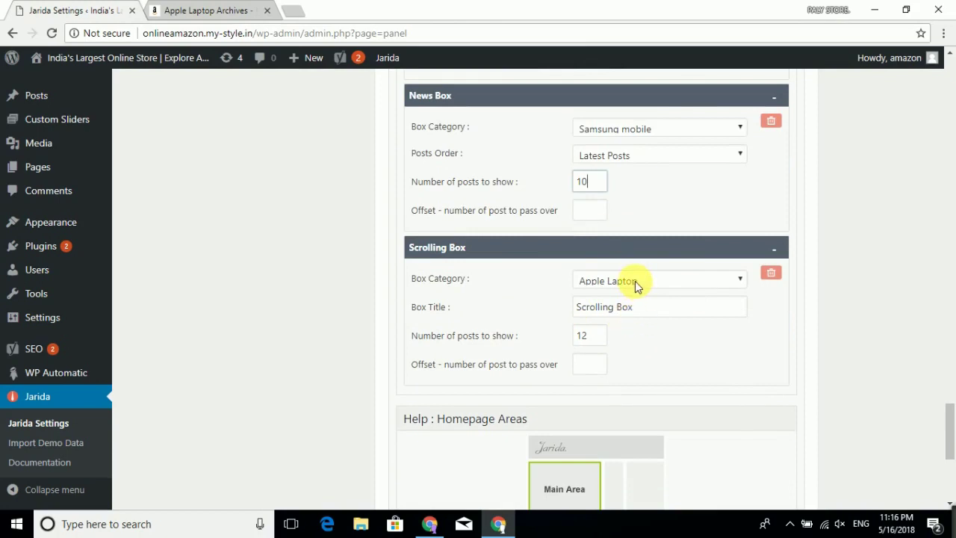
left_click(635, 281)
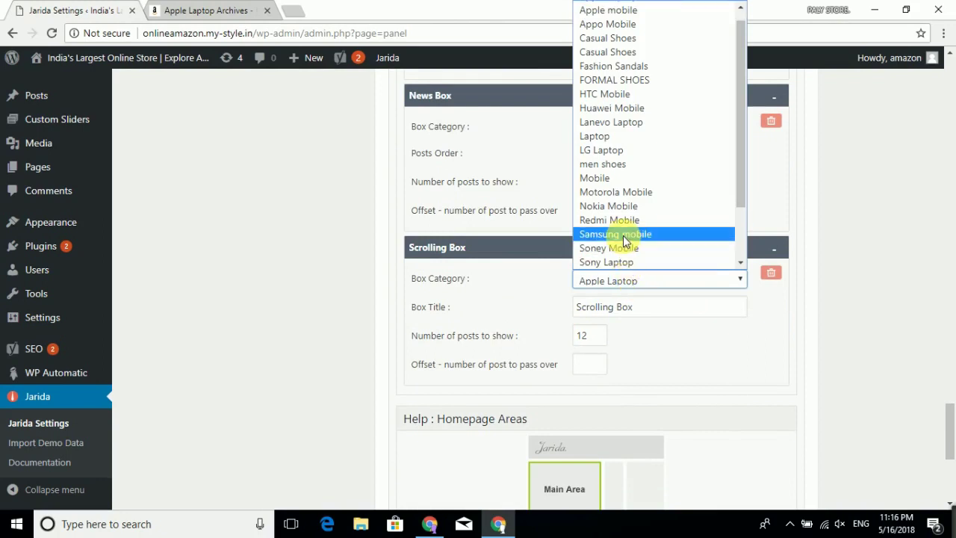
left_click(618, 235)
left_click_drag(590, 338, 567, 338)
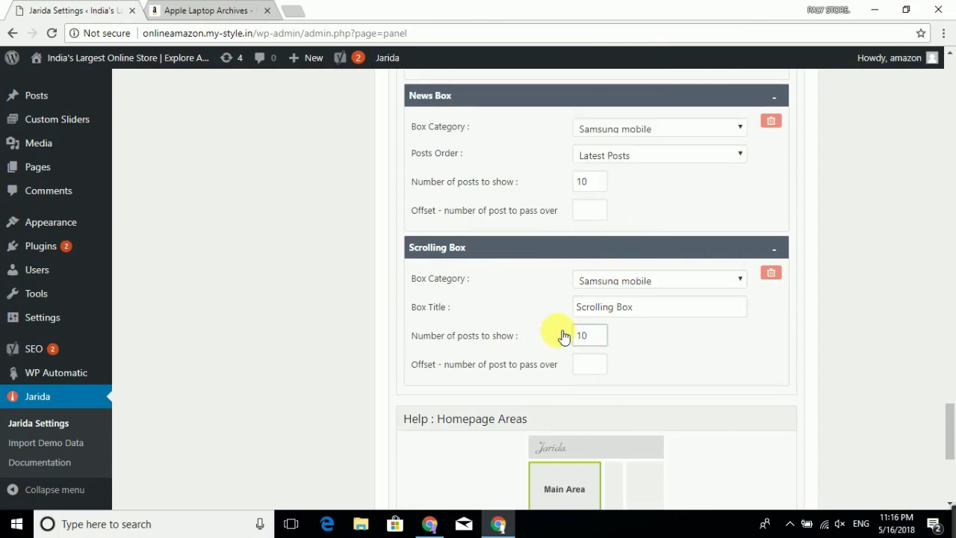
type("10")
Save the changes to the Jarida homepage settings
scroll(563, 336, "down", 5)
left_click(212, 10)
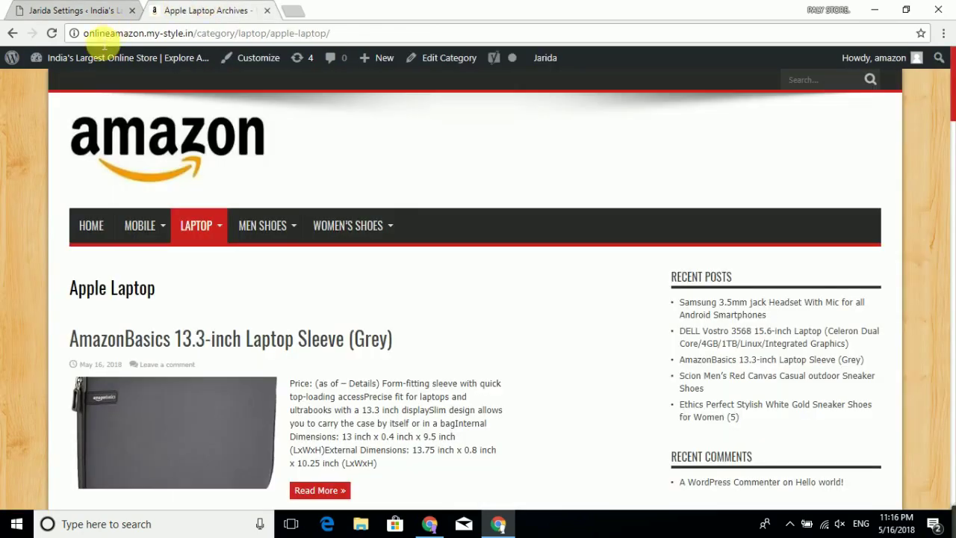
left_click(51, 33)
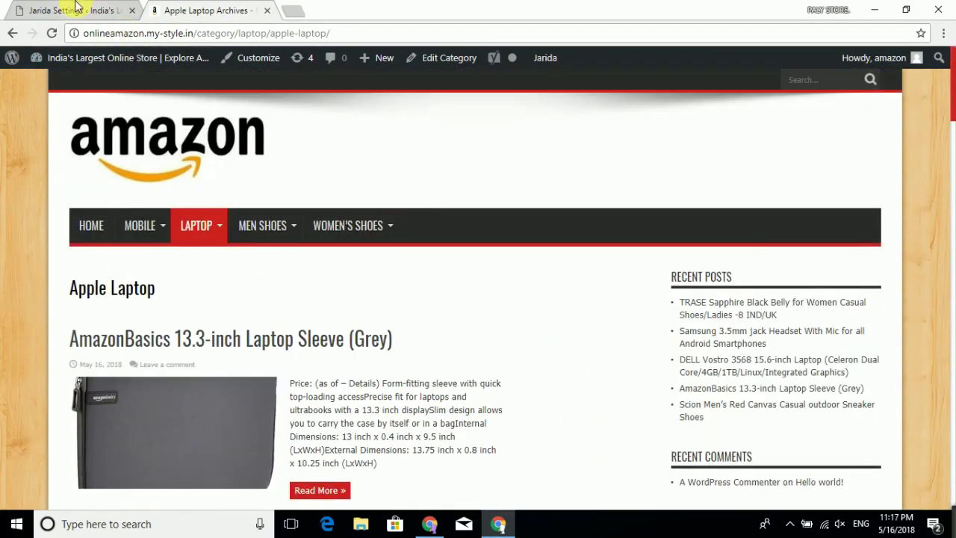
left_click(78, 10)
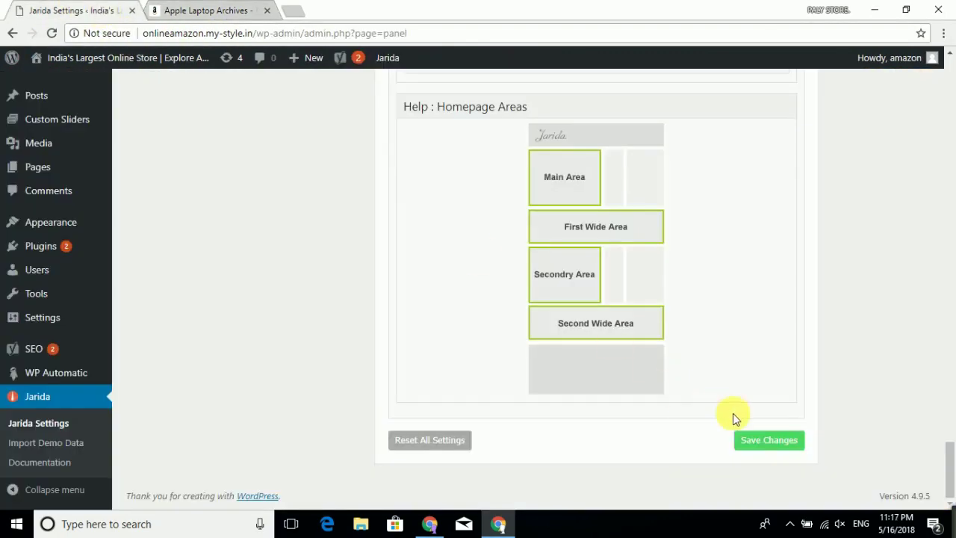
left_click(763, 440)
scroll(693, 337, "up", 3)
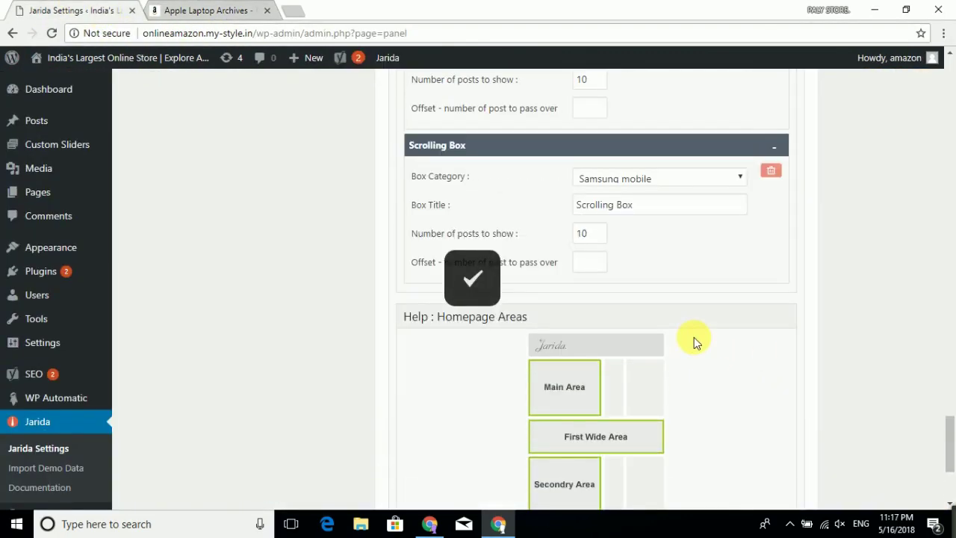
scroll(694, 337, "up", 15)
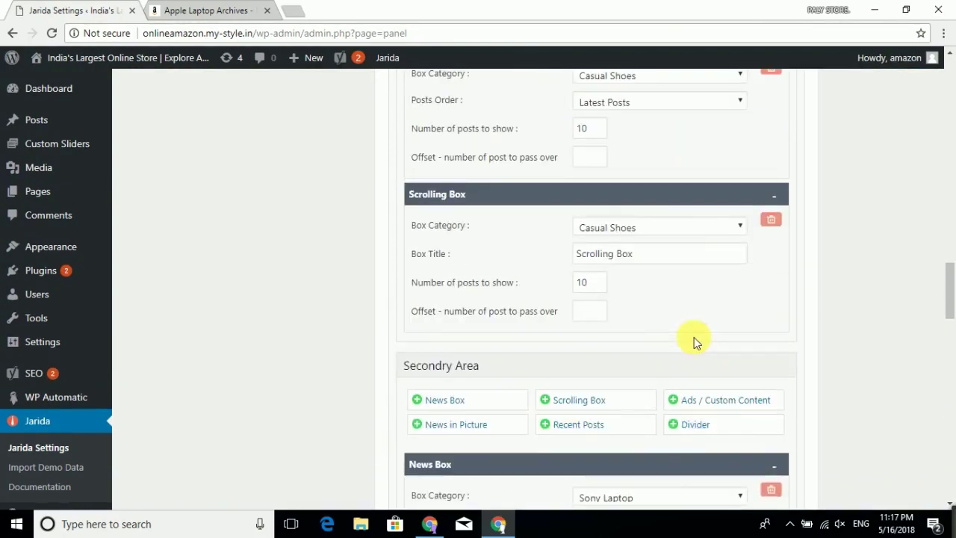
scroll(694, 341, "up", 15)
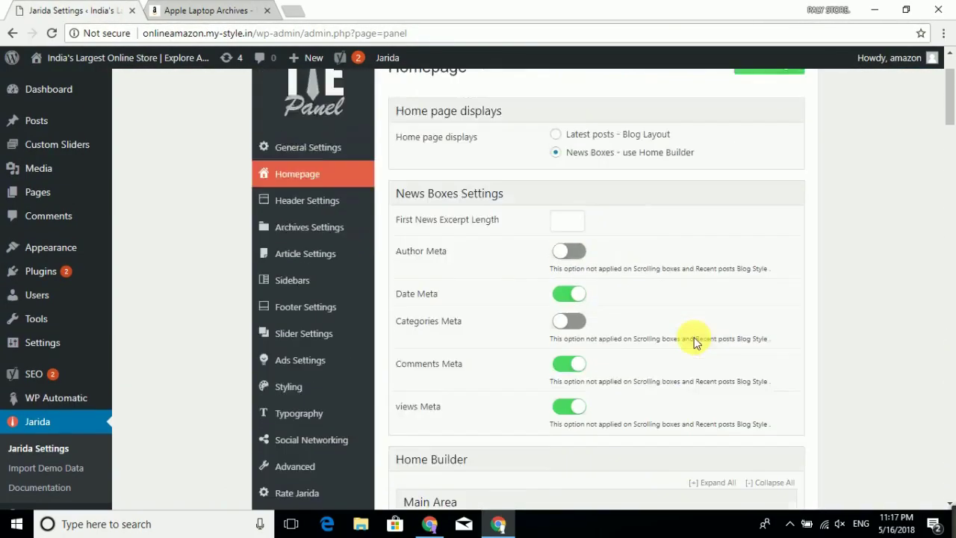
scroll(694, 337, "up", 2)
Reload the store's Apple Laptop category page and open the store's homepage
left_click(188, 10)
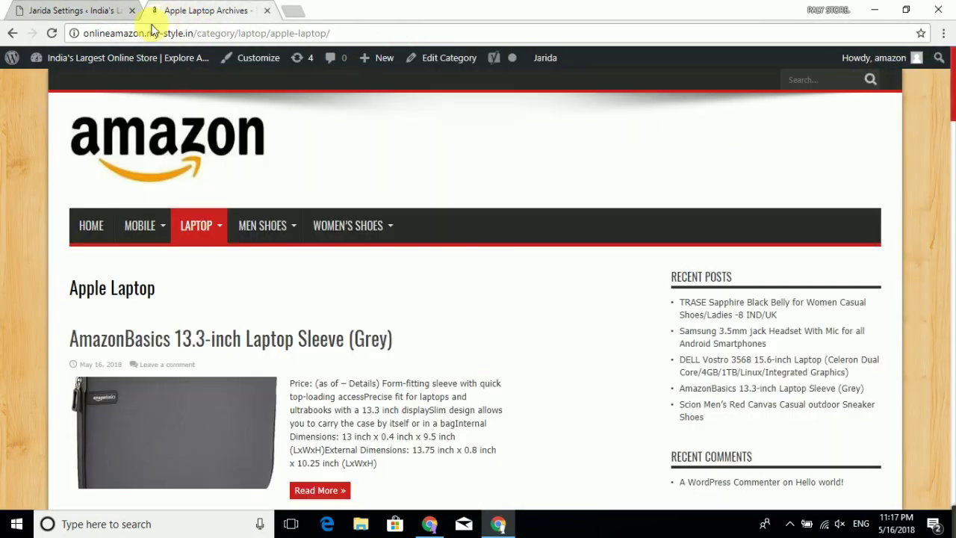
left_click(52, 33)
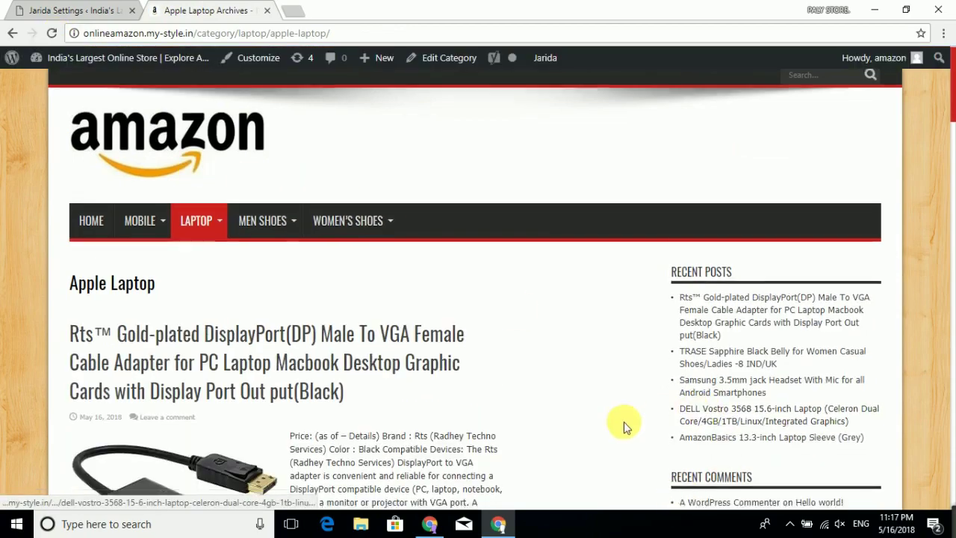
scroll(622, 427, "down", 8)
scroll(623, 426, "up", 8)
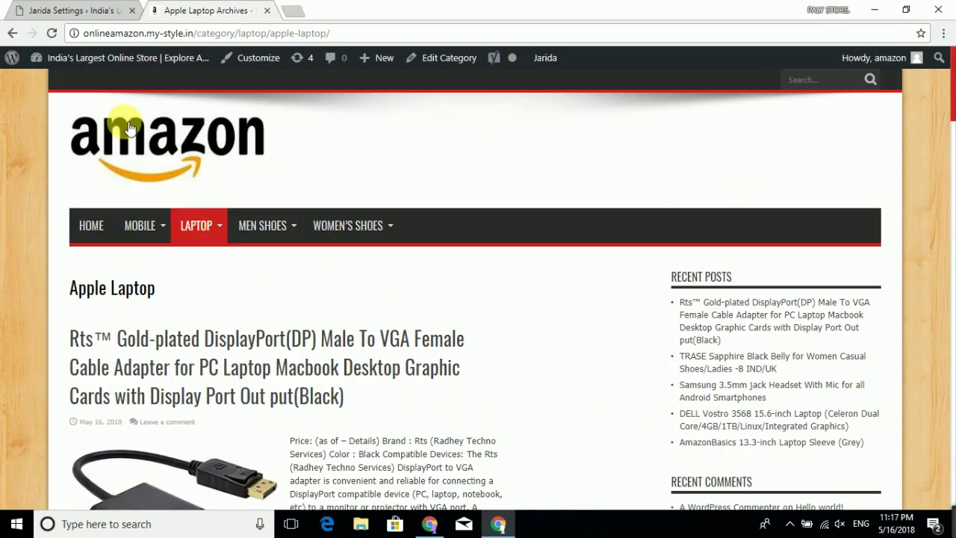
left_click(51, 35)
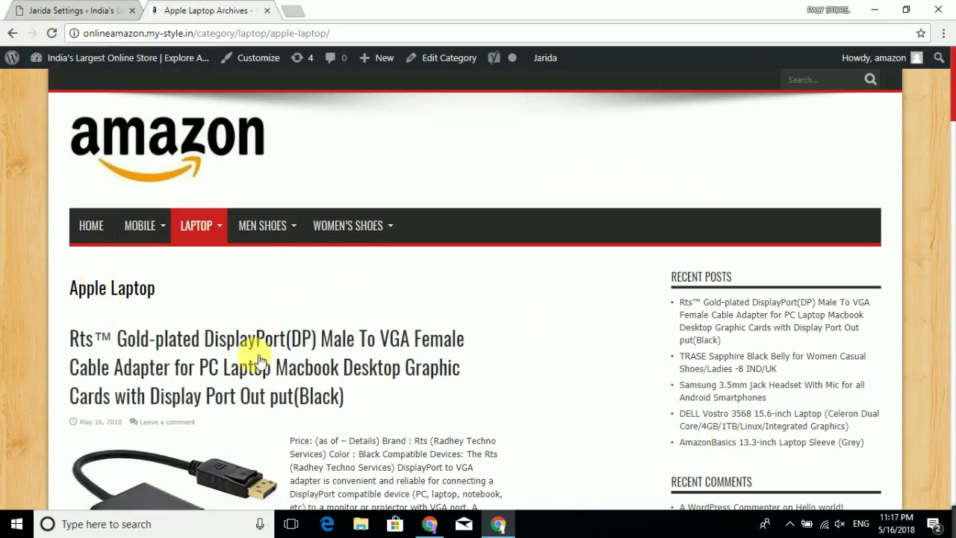
left_click(332, 390)
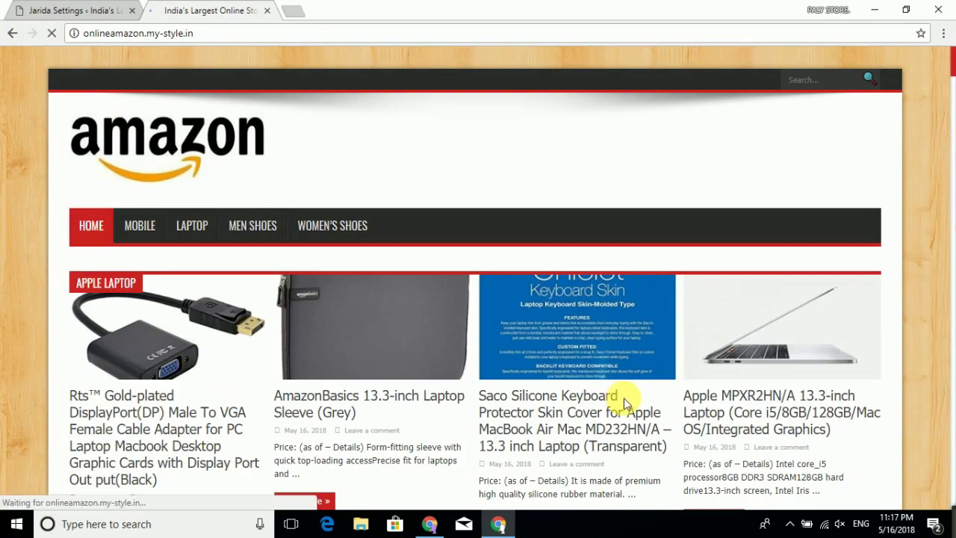
Examine the News Boxes and Scrolling Boxes in all areas of the store's homepage
scroll(627, 403, "down", 6)
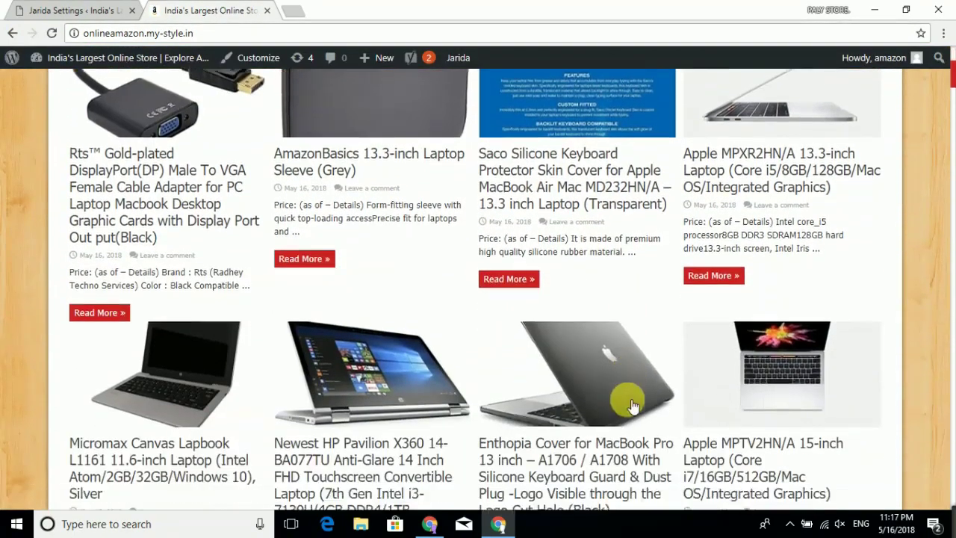
scroll(629, 406, "down", 5)
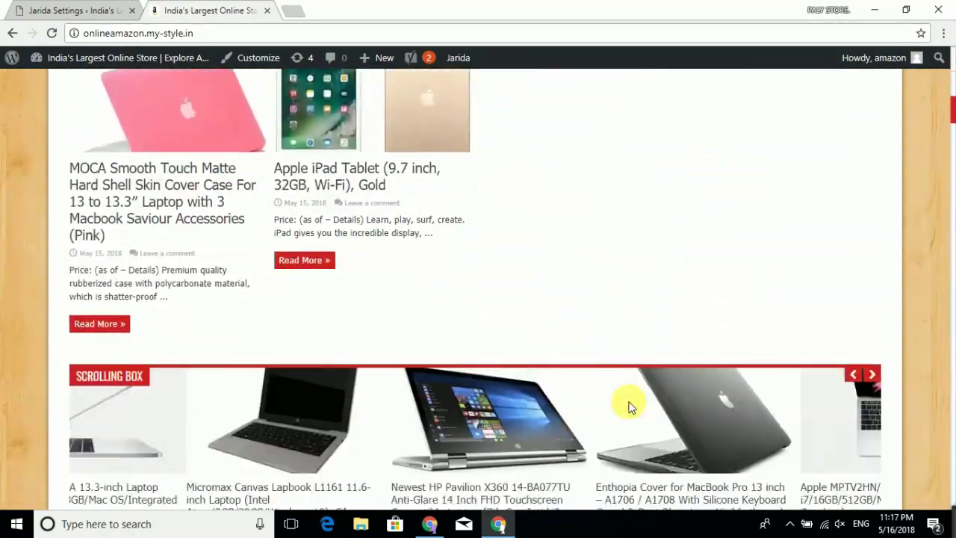
scroll(633, 407, "down", 3)
scroll(631, 407, "down", 3)
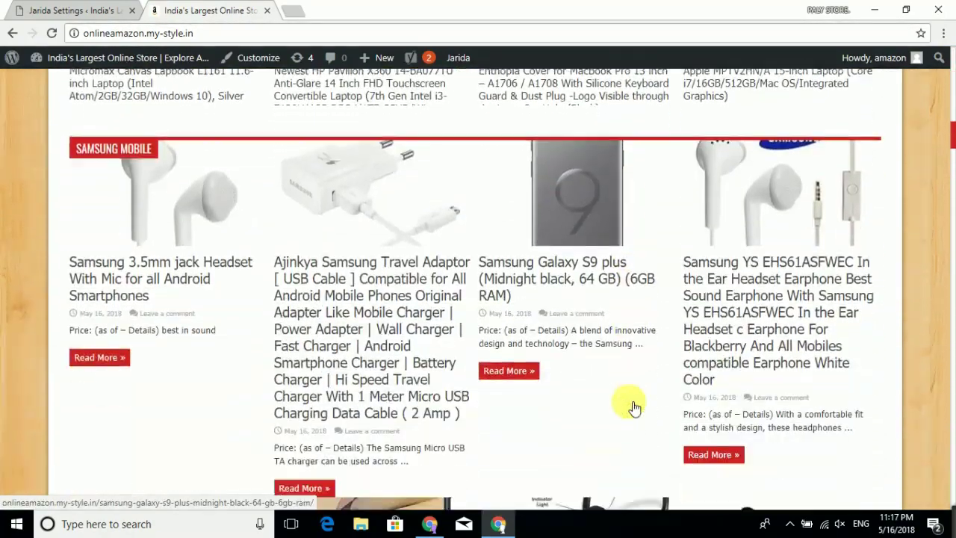
scroll(627, 406, "down", 6)
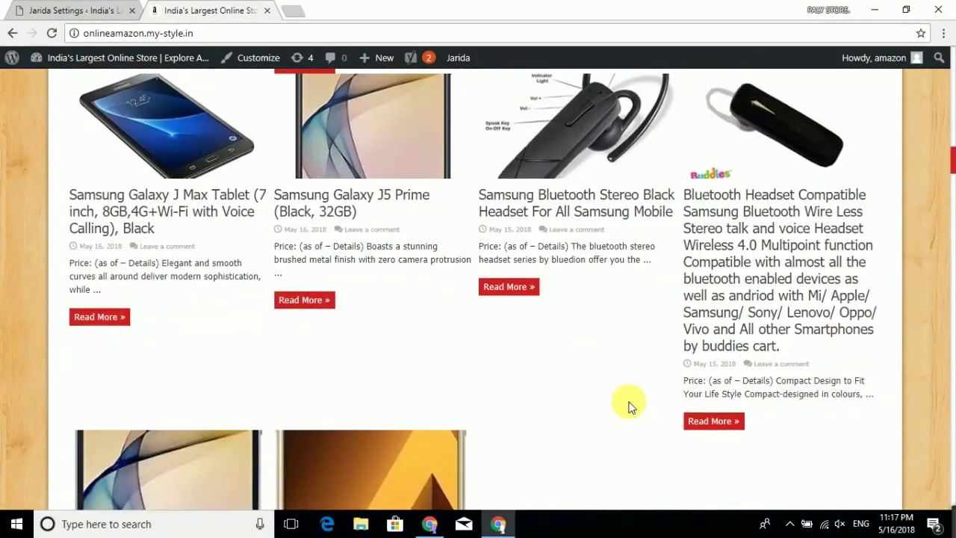
scroll(628, 405, "down", 10)
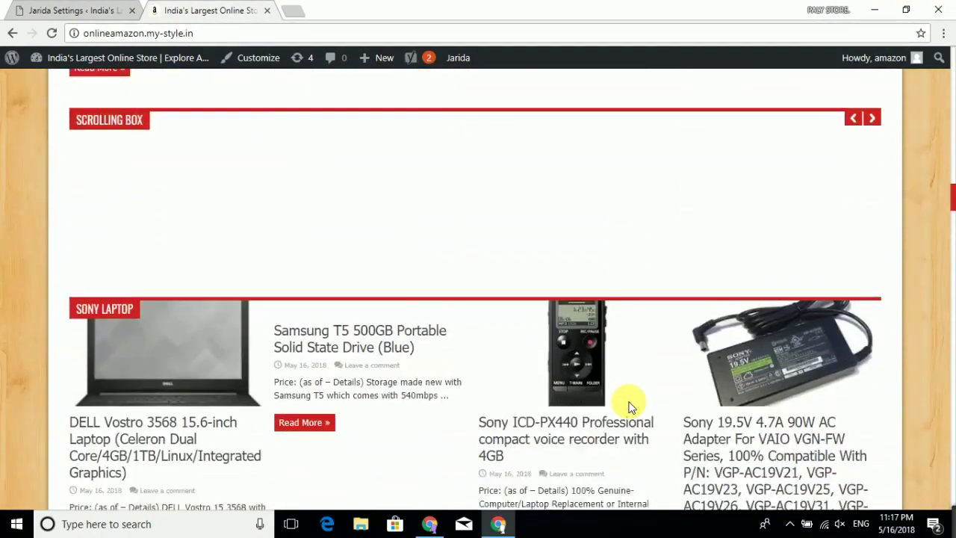
scroll(631, 406, "down", 9)
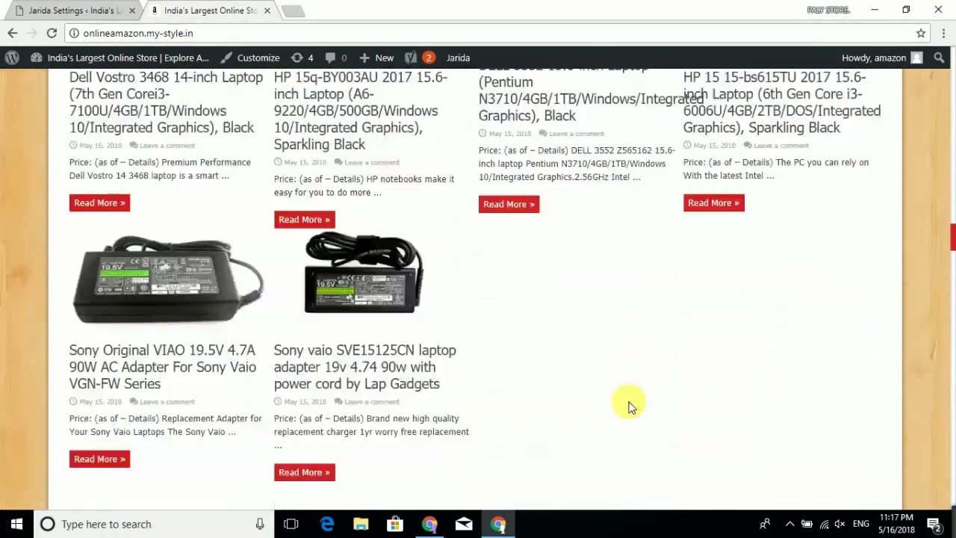
scroll(631, 407, "down", 13)
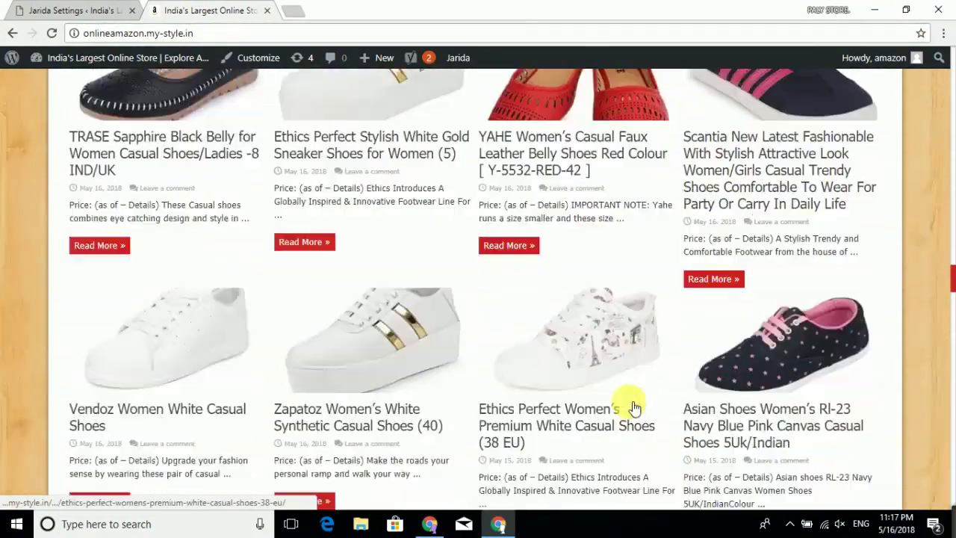
scroll(629, 406, "down", 5)
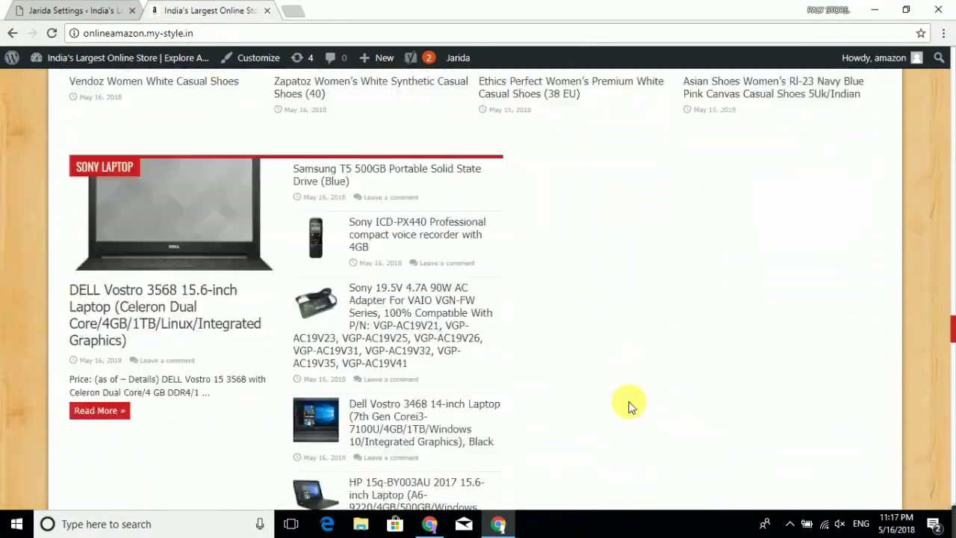
scroll(631, 406, "down", 7)
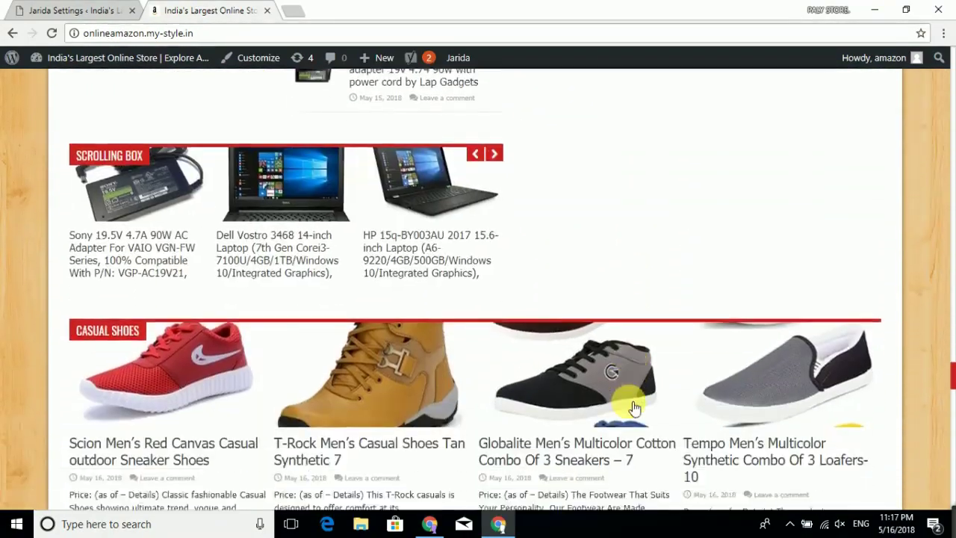
scroll(631, 407, "down", 7)
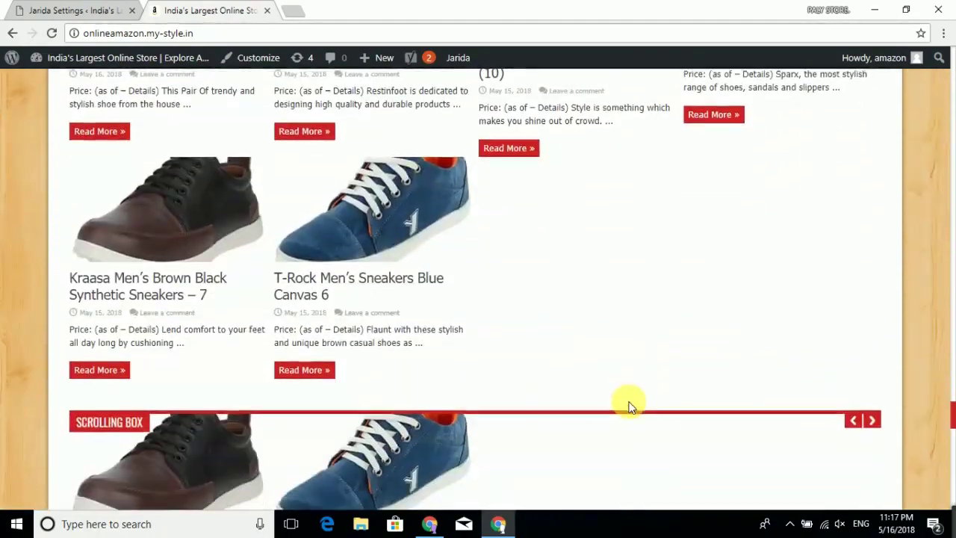
scroll(629, 404, "down", 10)
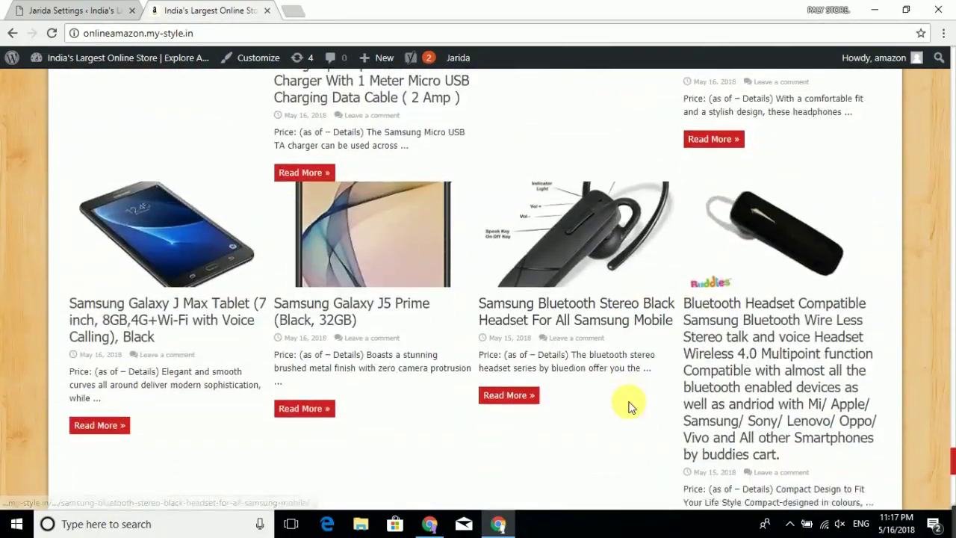
Review the Samsung mobile and laptop category boxes down to the homepage footer and return to the page header
scroll(631, 406, "down", 2)
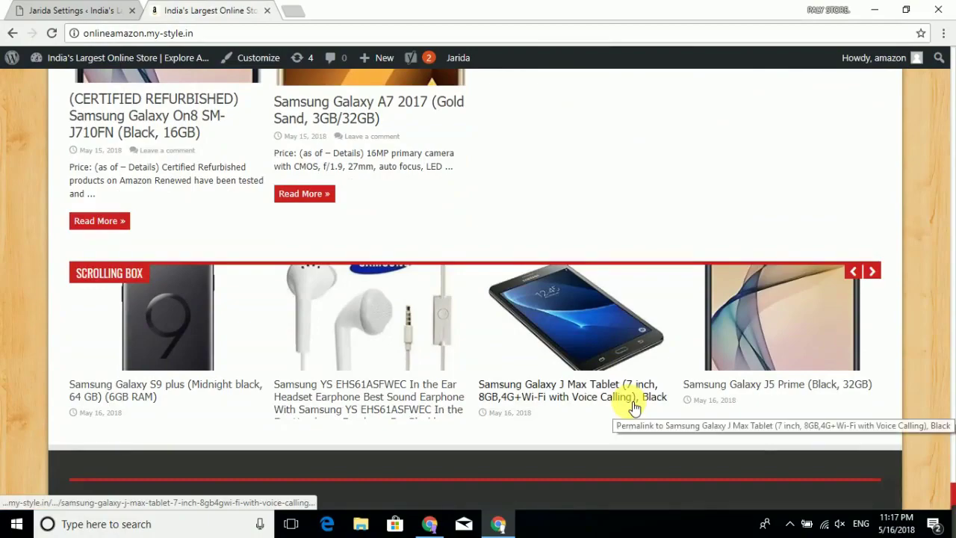
scroll(631, 407, "up", 5)
scroll(630, 406, "up", 10)
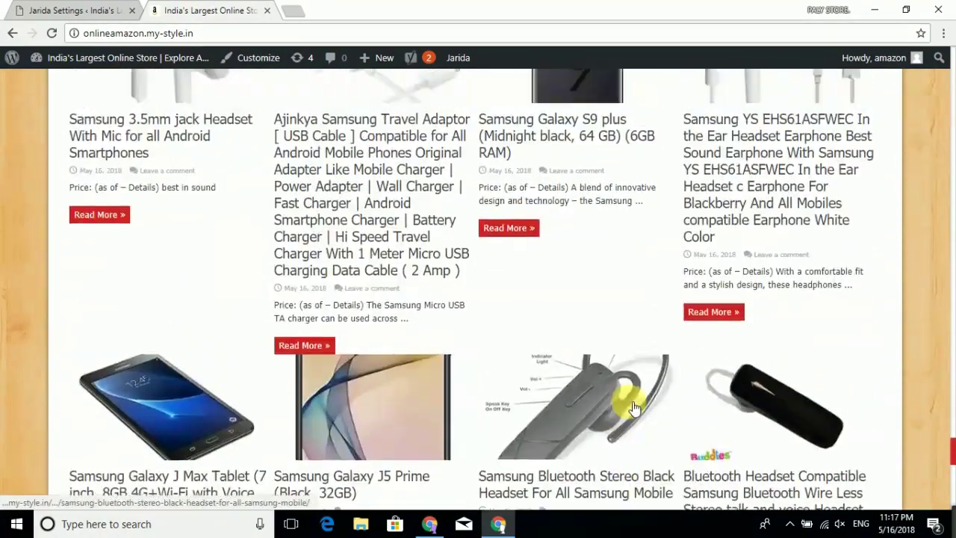
scroll(629, 404, "up", 15)
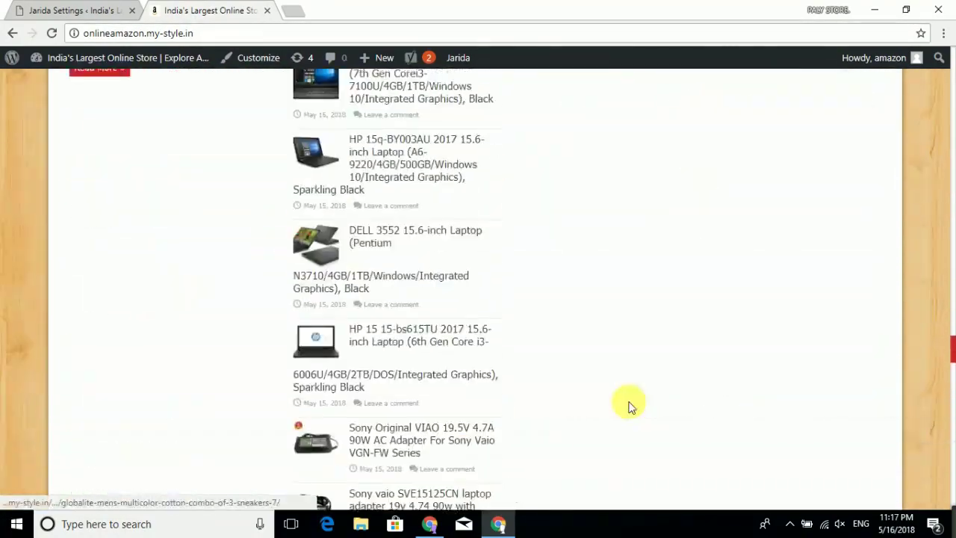
scroll(634, 408, "down", 20)
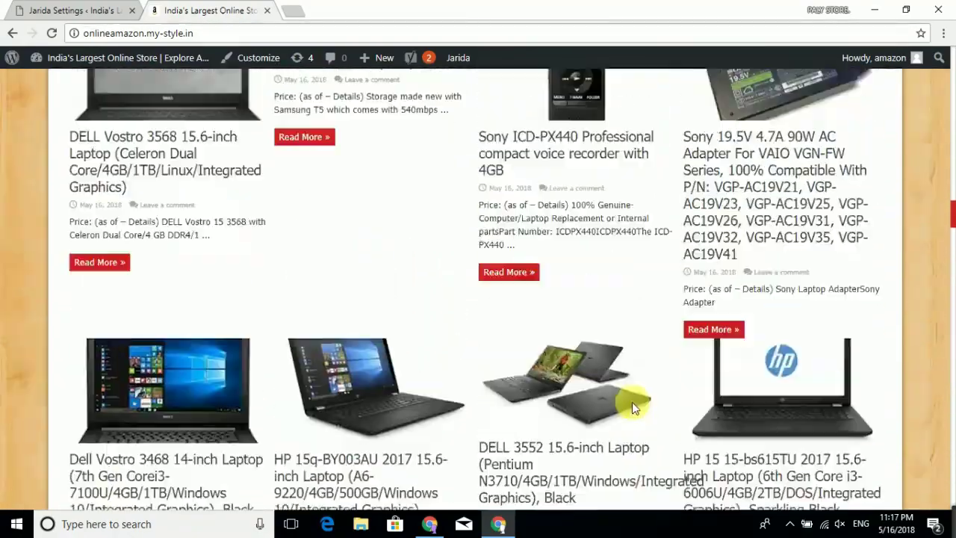
scroll(632, 405, "up", 20)
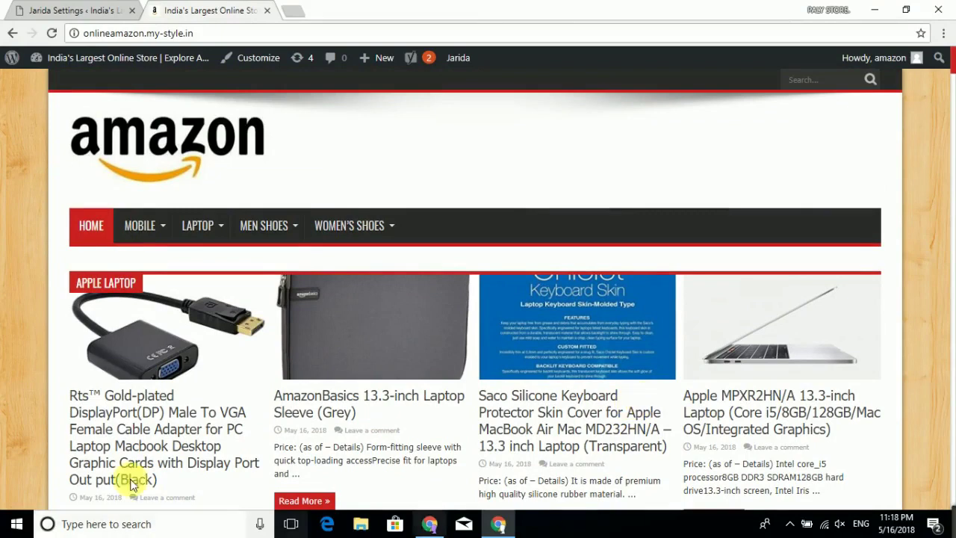
Open the LG Laptop category page from the store's site navigation, check it and return to the homepage
mouse_move(201, 226)
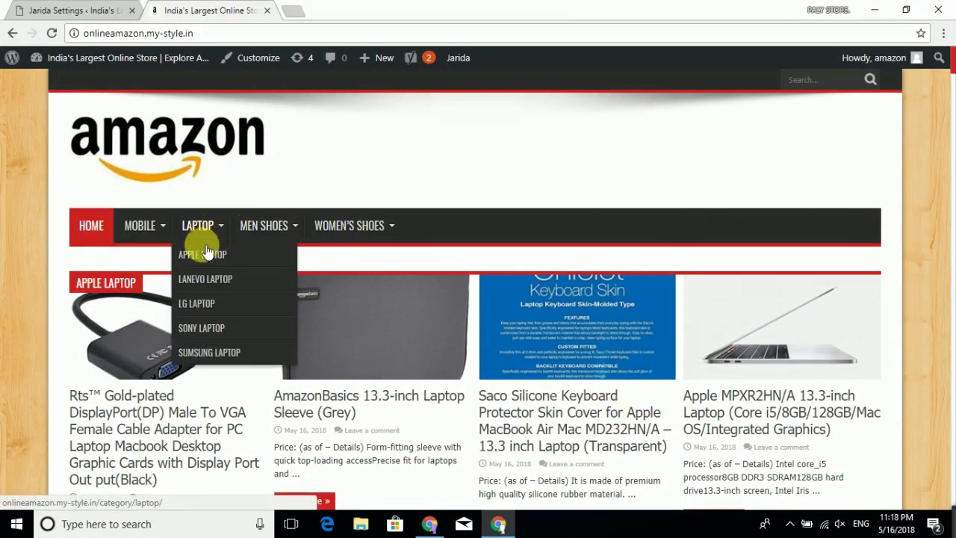
left_click(192, 306)
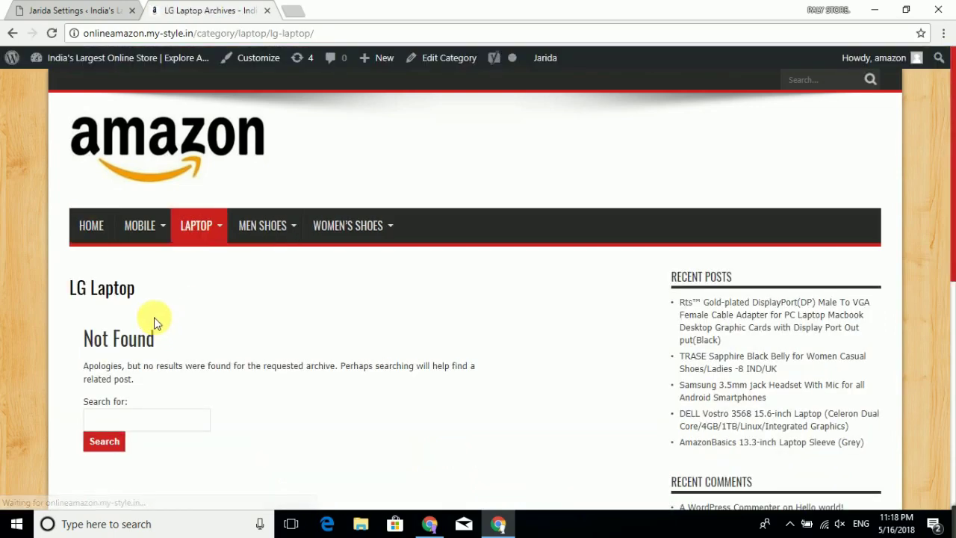
mouse_move(270, 234)
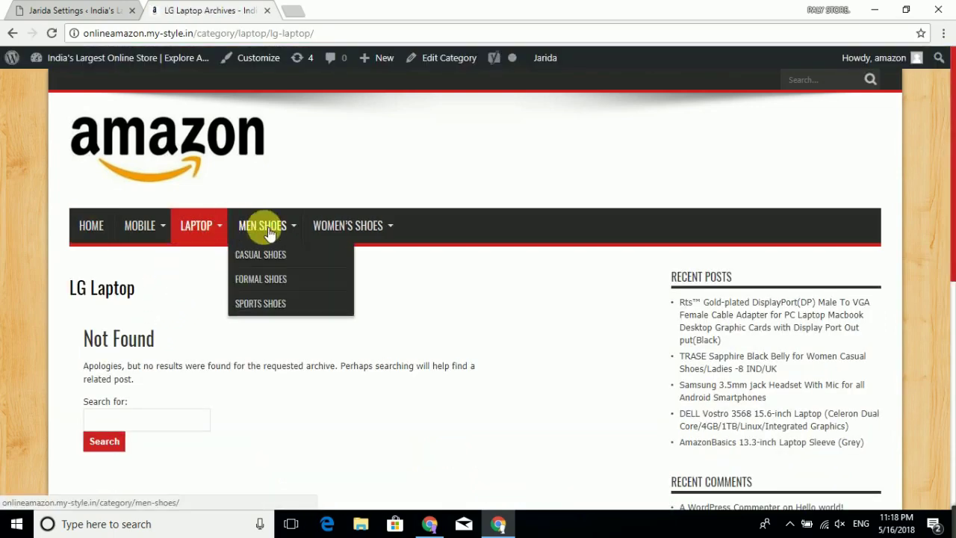
left_click(93, 224)
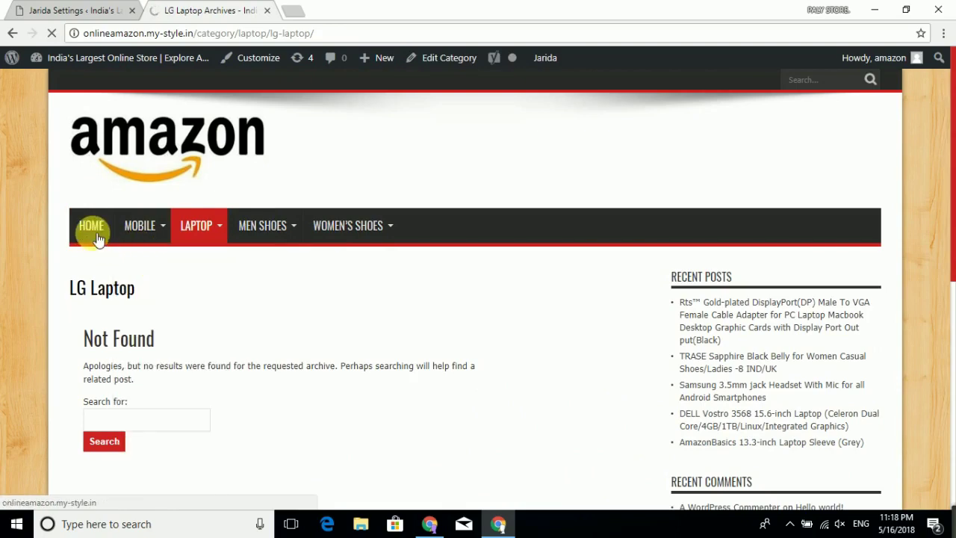
Open the HP Pavilion X360 14-BA077TU laptop post and inspect its images, price, Buy From Amazon link and full description text
scroll(794, 367, "down", 1)
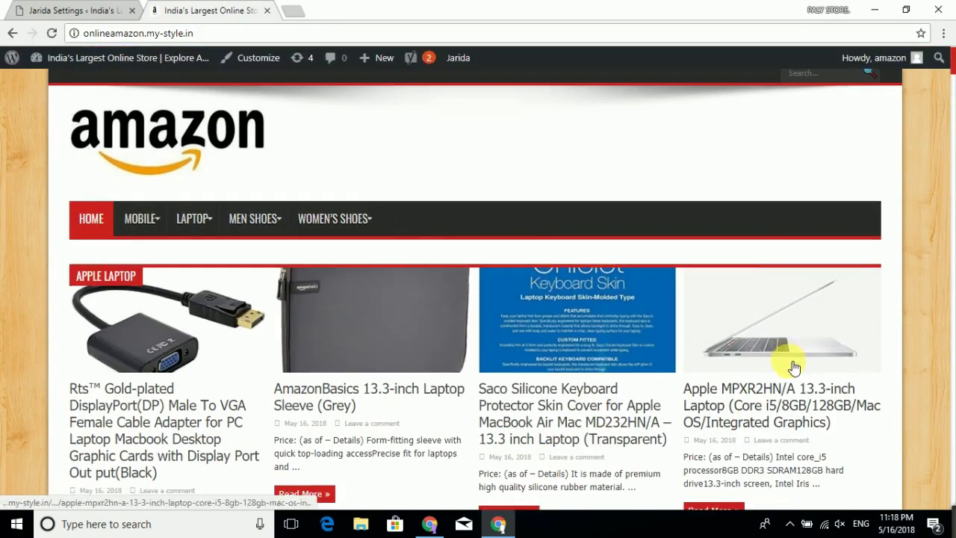
scroll(794, 368, "down", 5)
left_click(368, 282)
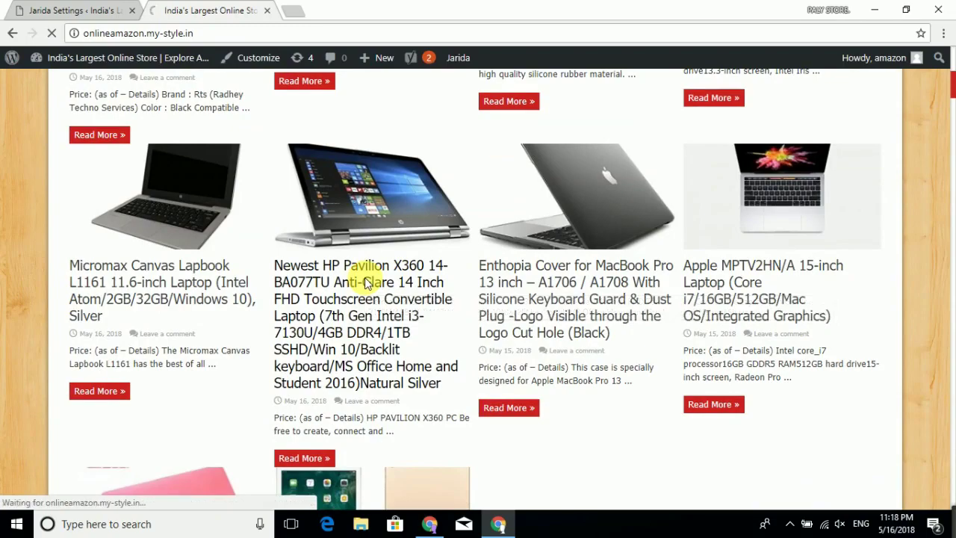
scroll(364, 283, "down", 7)
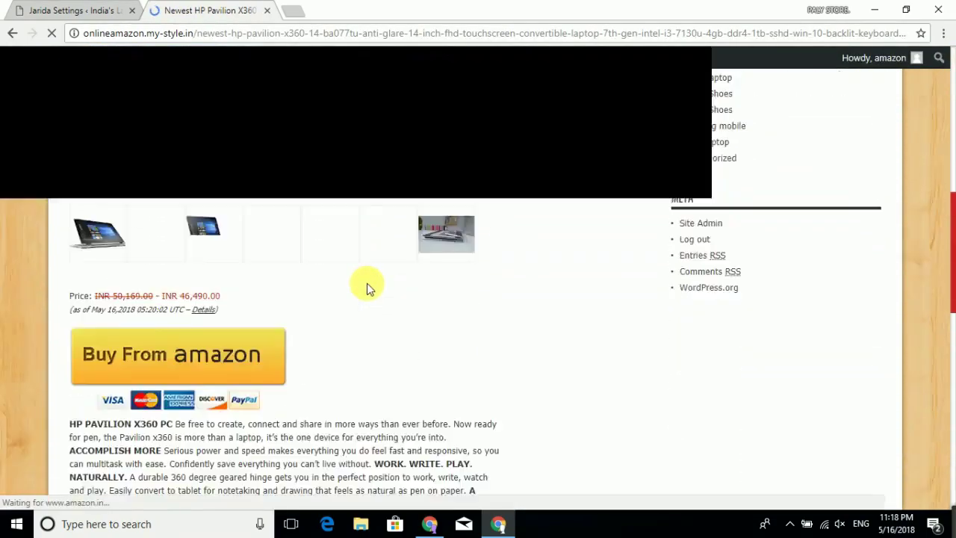
scroll(367, 283, "down", 5)
scroll(372, 290, "up", 4)
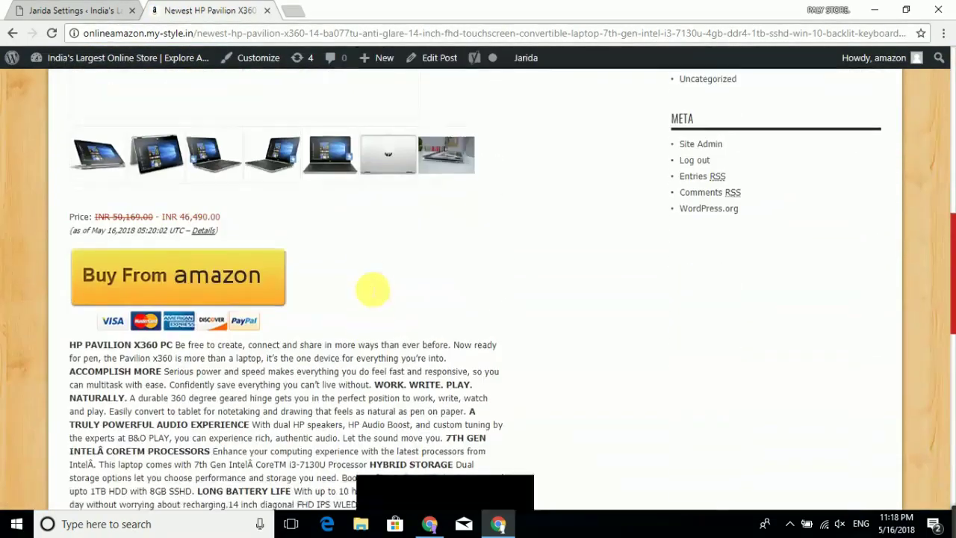
scroll(372, 290, "down", 2)
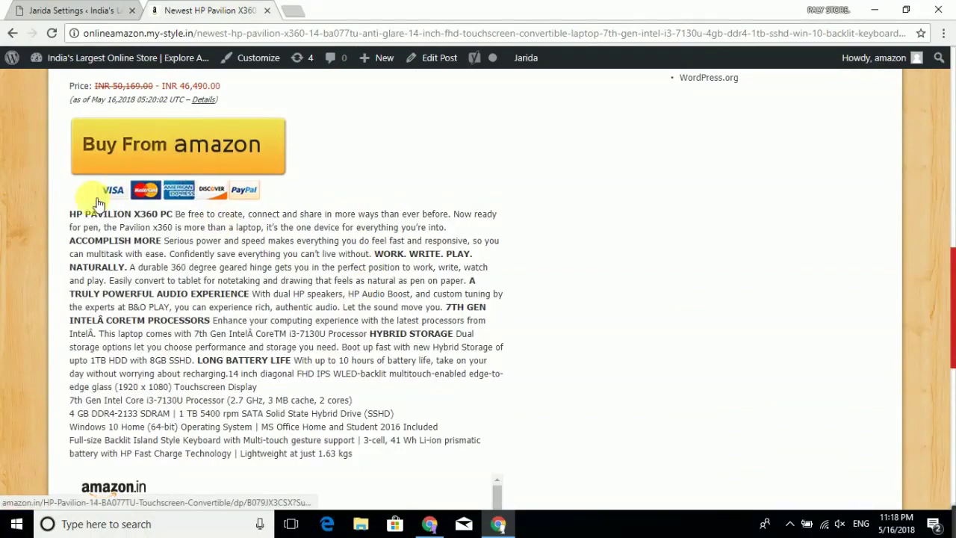
left_click_drag(70, 214, 376, 452)
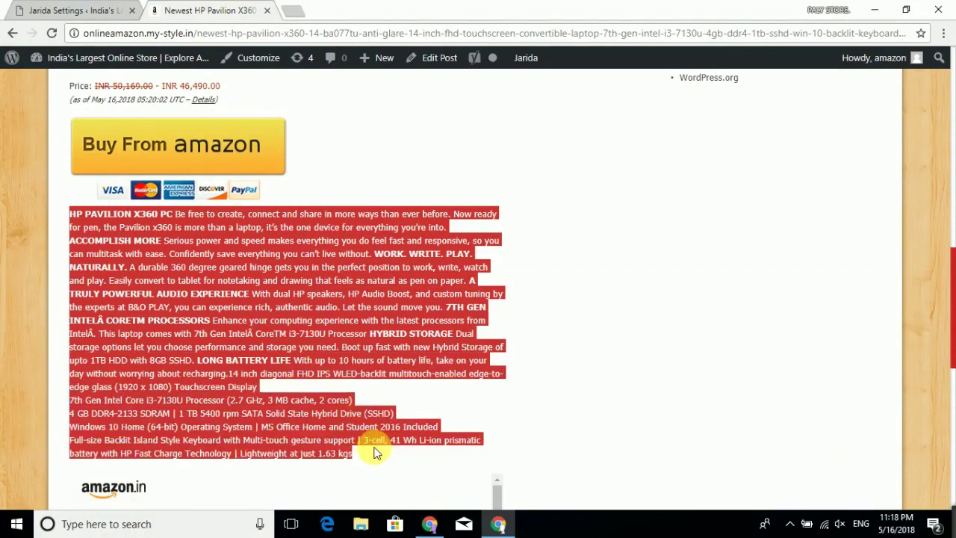
From the Jarida settings, open the store's site in a new tab and check the WordPress dashboard's post count
left_click(63, 9)
mouse_move(72, 63)
right_click(53, 82)
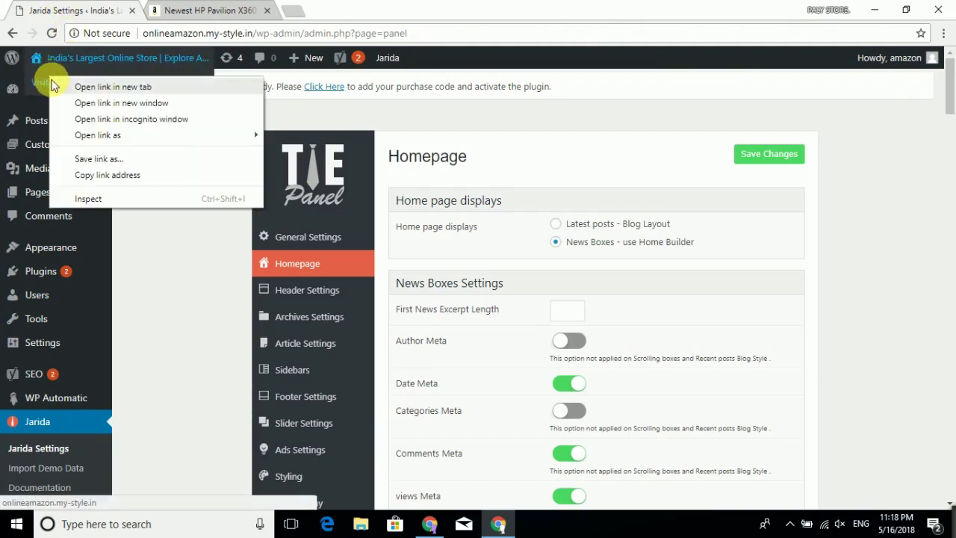
left_click(67, 88)
mouse_move(46, 91)
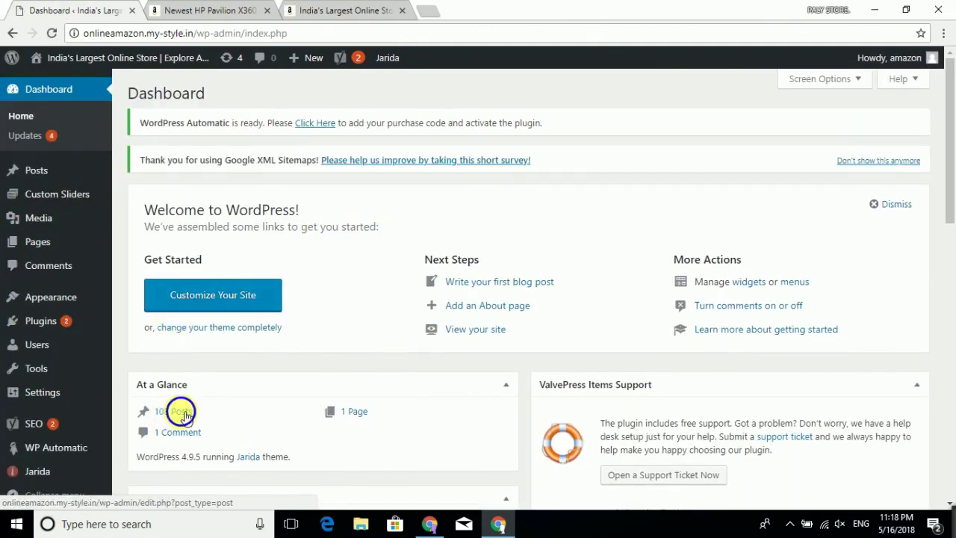
right_click(181, 411)
key("ctrl+shift+Tab")
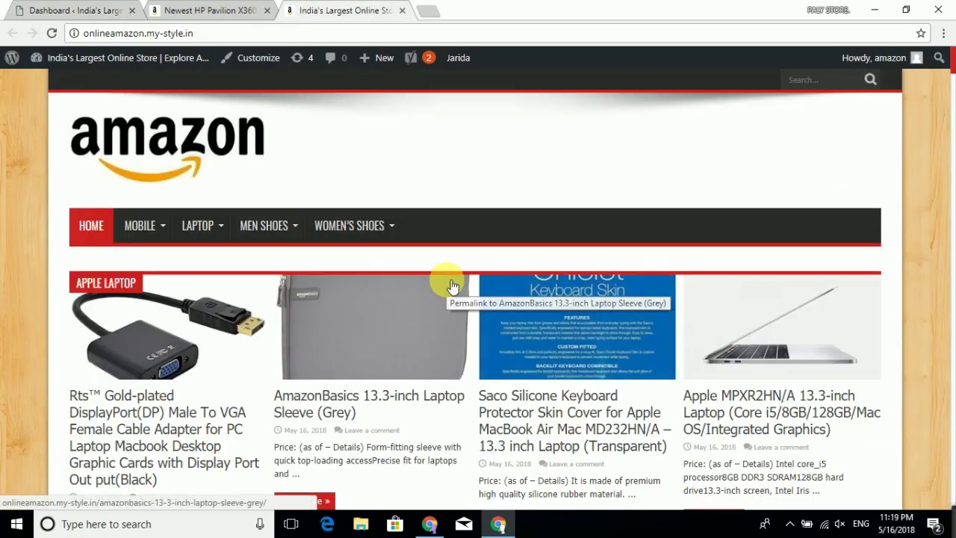
Look over the Apple Laptop, Scrolling Box and Samsung Mobile sections of the homepage in the new tab
scroll(451, 286, "down", 10)
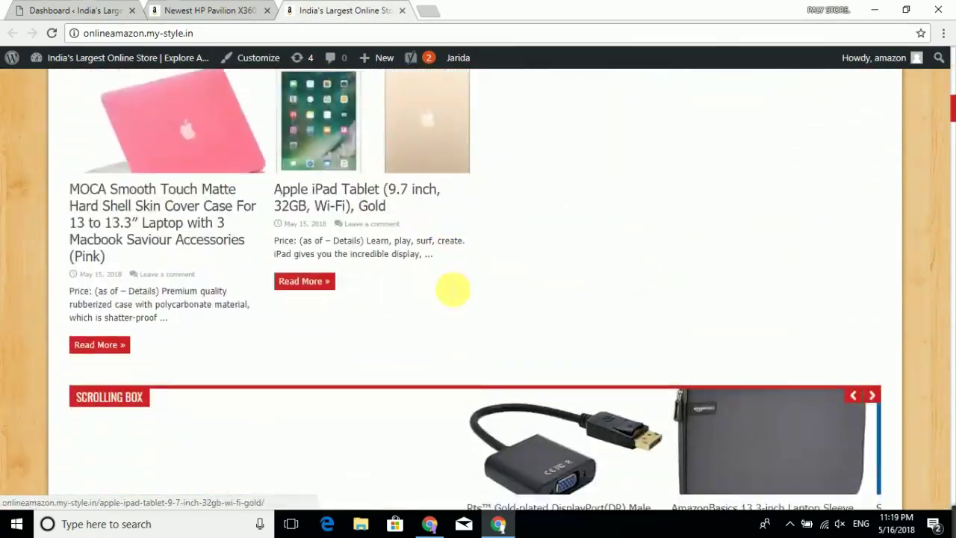
scroll(452, 289, "down", 12)
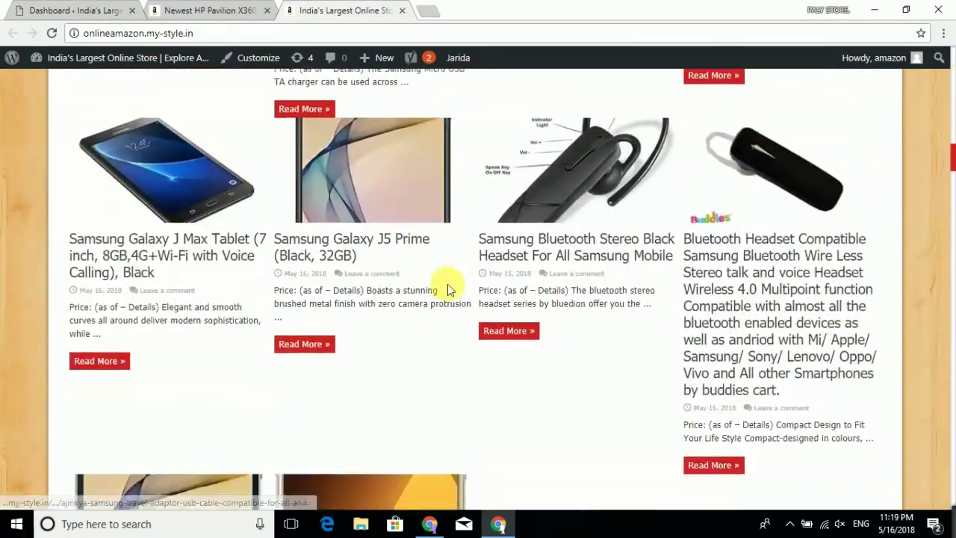
scroll(449, 287, "up", 5)
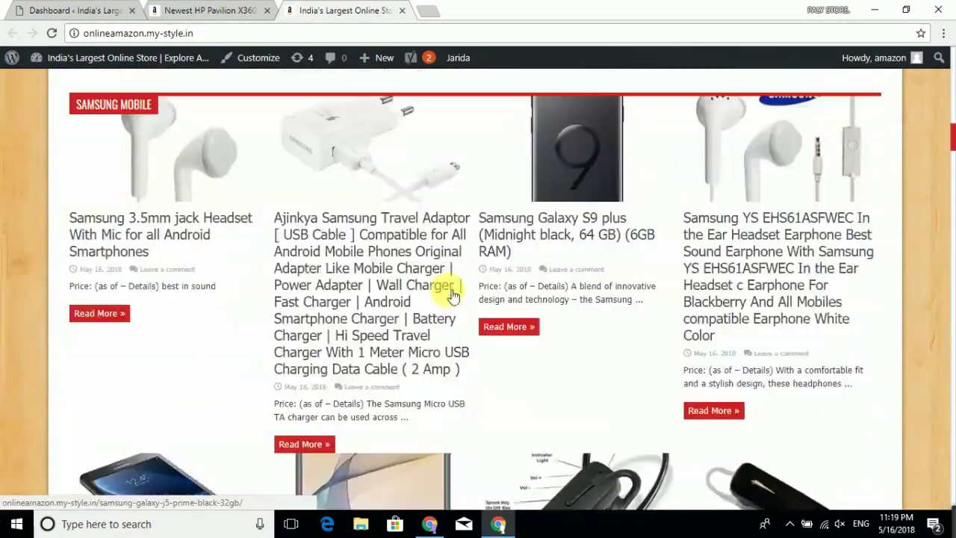
scroll(451, 291, "up", 15)
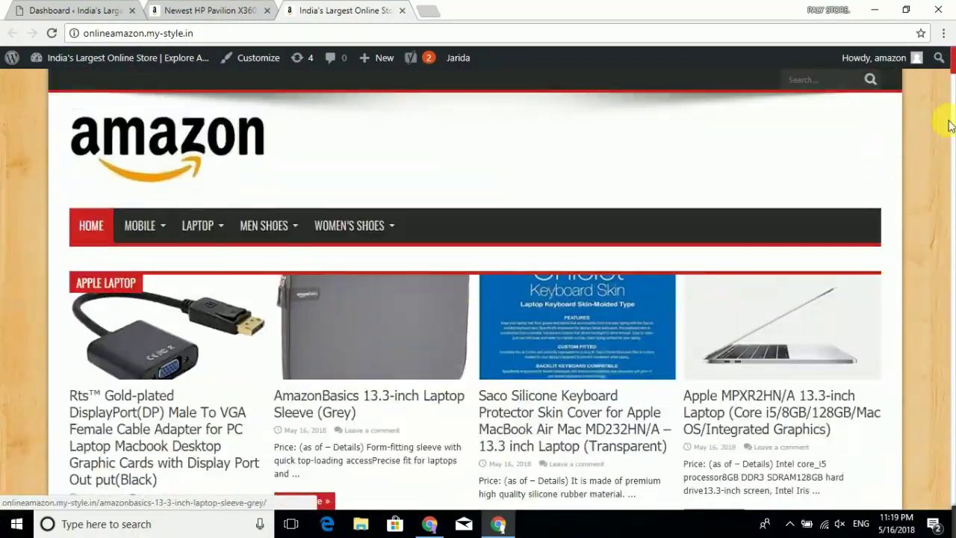
Restore the store's browser window from full screen, narrow it to phone width and move it fully into view
left_click(908, 10)
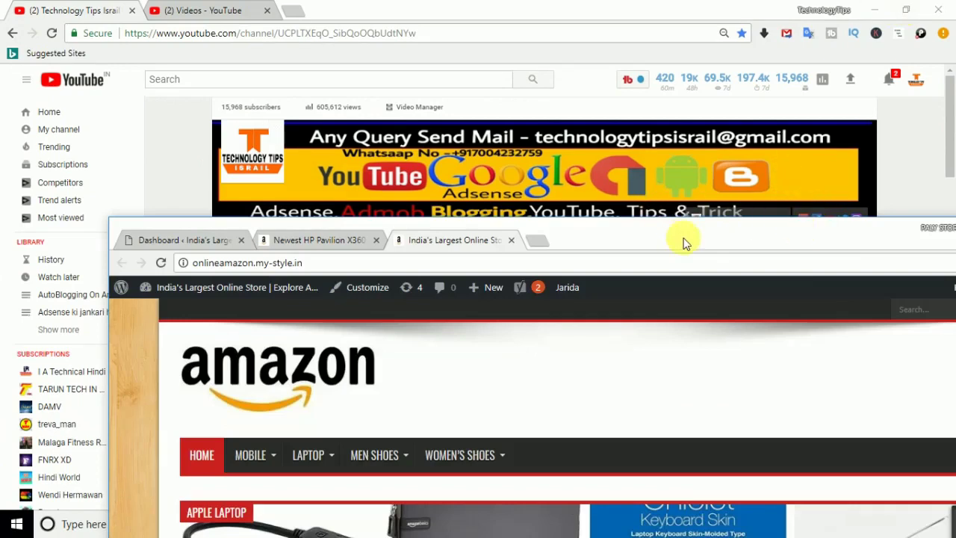
left_click_drag(686, 244, 451, 196)
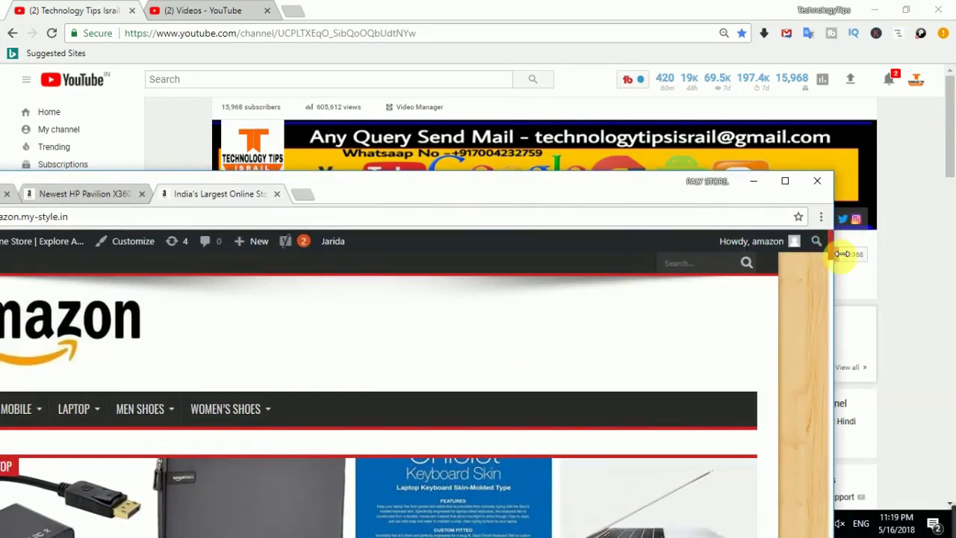
left_click_drag(842, 254, 172, 272)
left_click_drag(70, 200, 452, 40)
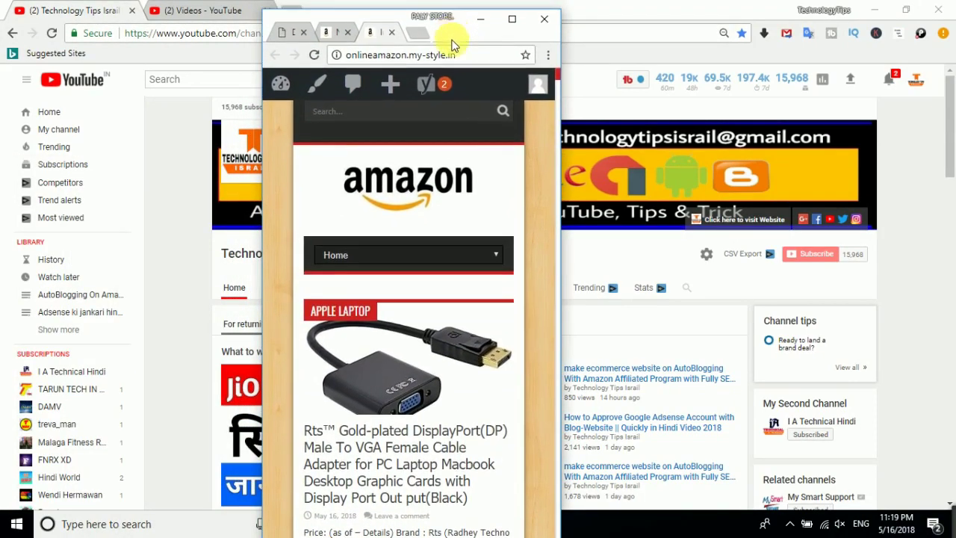
Browse the homepage's phone-width layout and open the HP Pavilion X360 14-BA077TU laptop post there
scroll(429, 299, "down", 15)
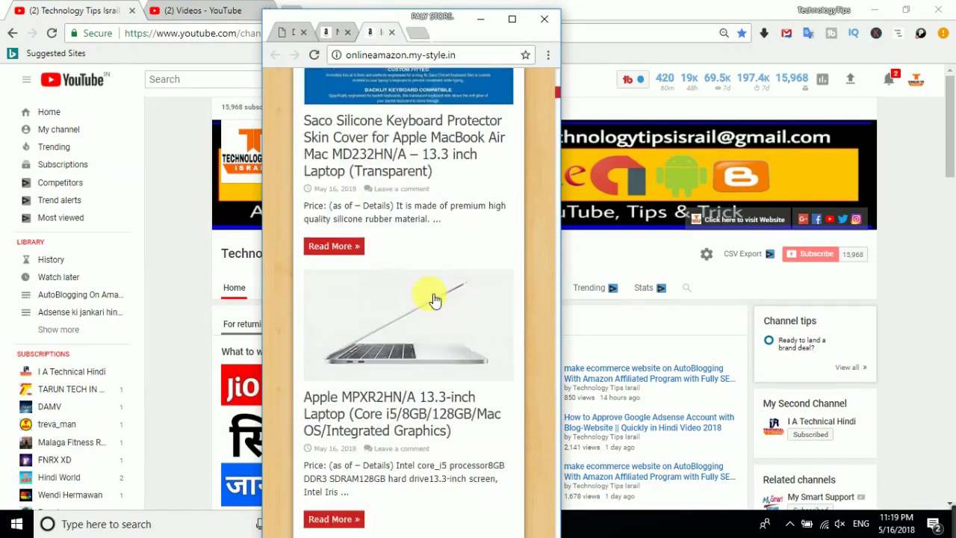
scroll(436, 300, "down", 8)
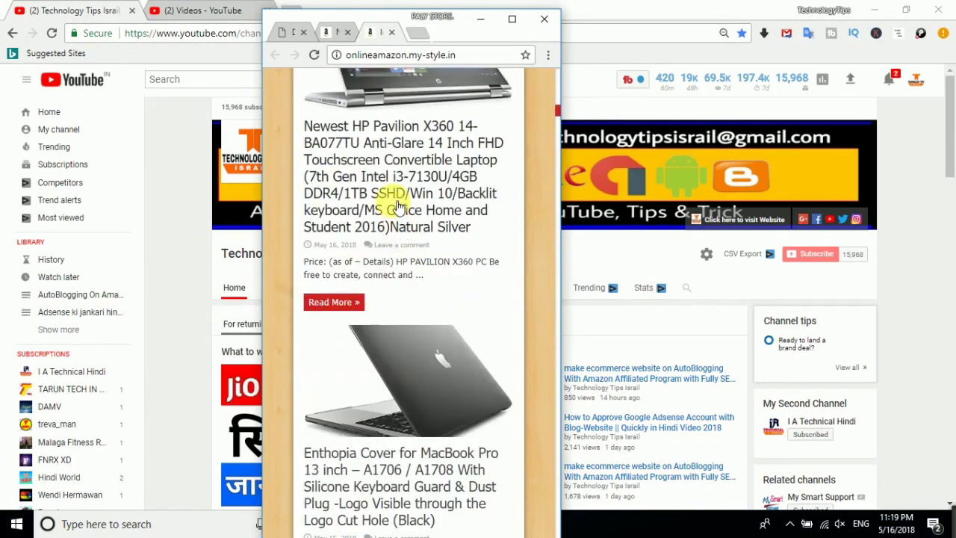
left_click(394, 194)
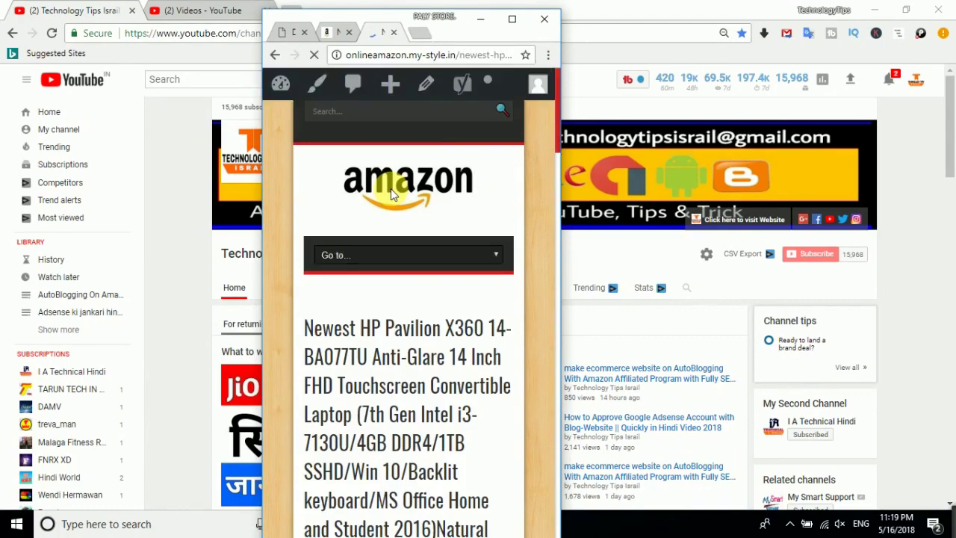
Examine the laptop post's phone-width layout, including its description, customer reviews and sidebar widgets
scroll(390, 188, "down", 6)
scroll(396, 194, "down", 10)
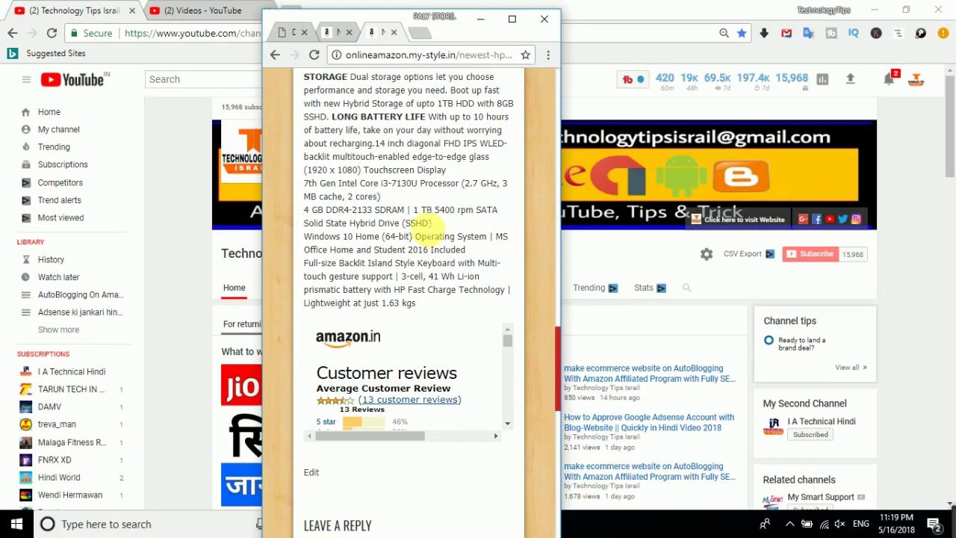
scroll(419, 239, "down", 10)
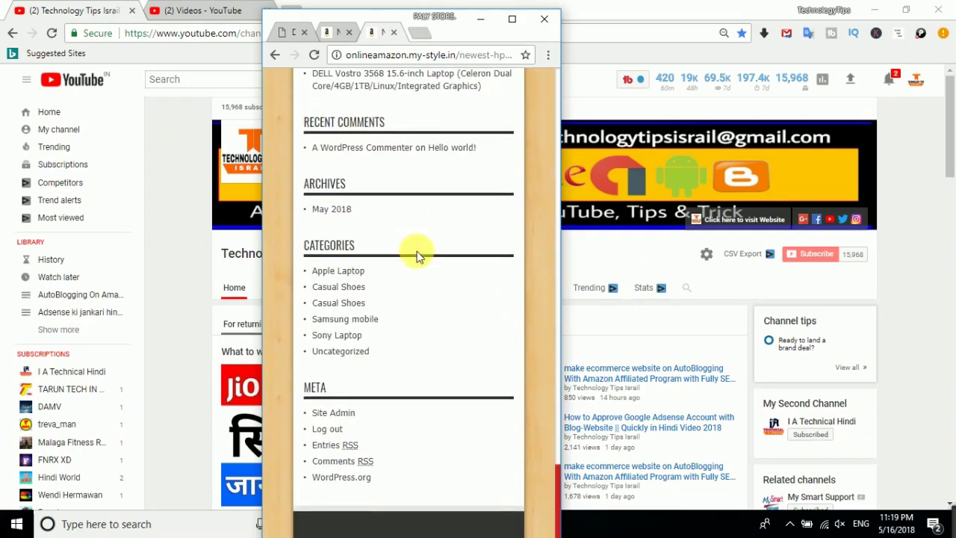
scroll(411, 261, "up", 20)
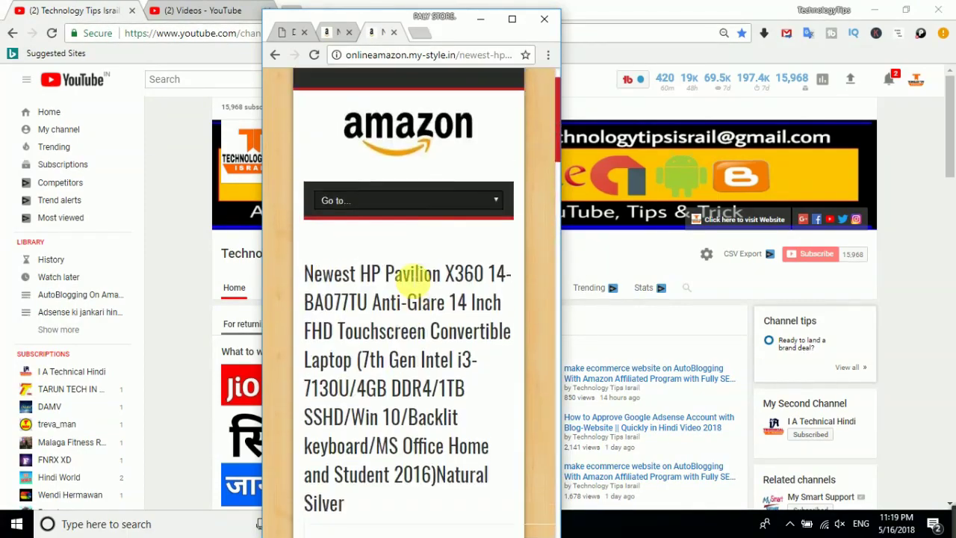
Follow the laptop post's Buy From Amazon link and view the product page on amazon.in
scroll(411, 275, "down", 4)
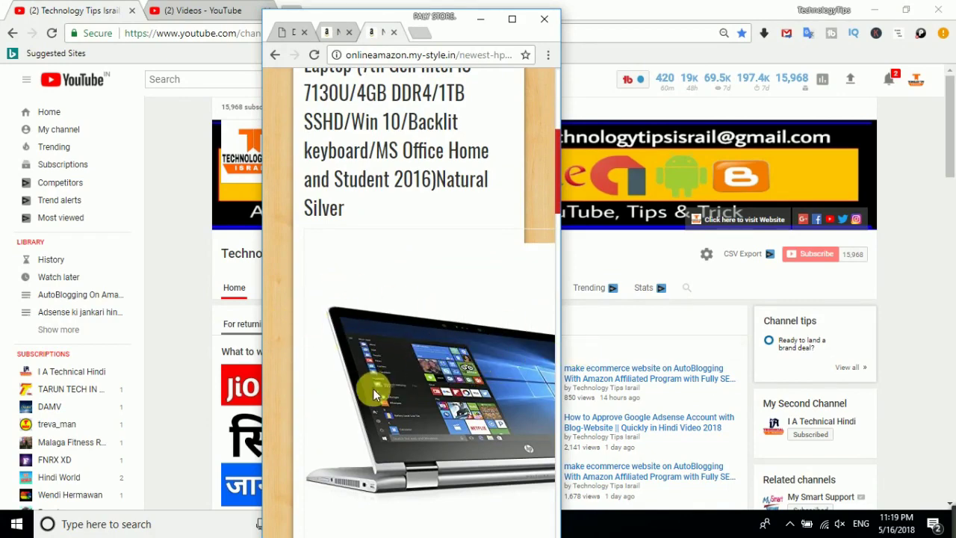
scroll(394, 370, "down", 20)
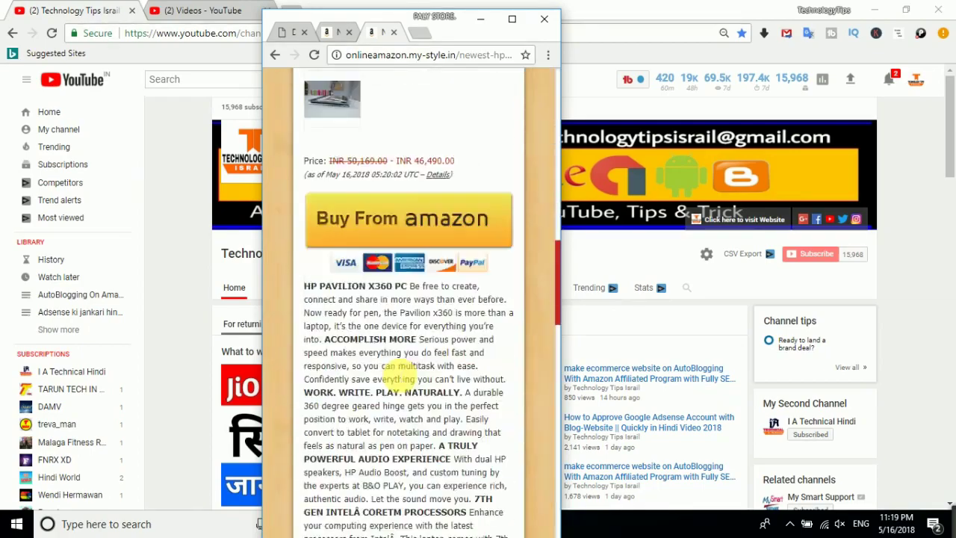
scroll(393, 370, "up", 15)
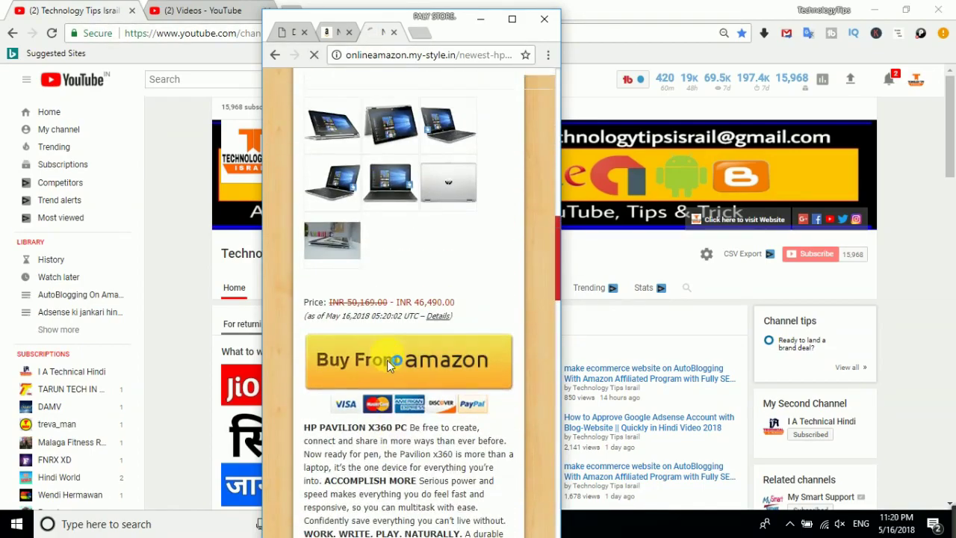
scroll(387, 352, "down", 2)
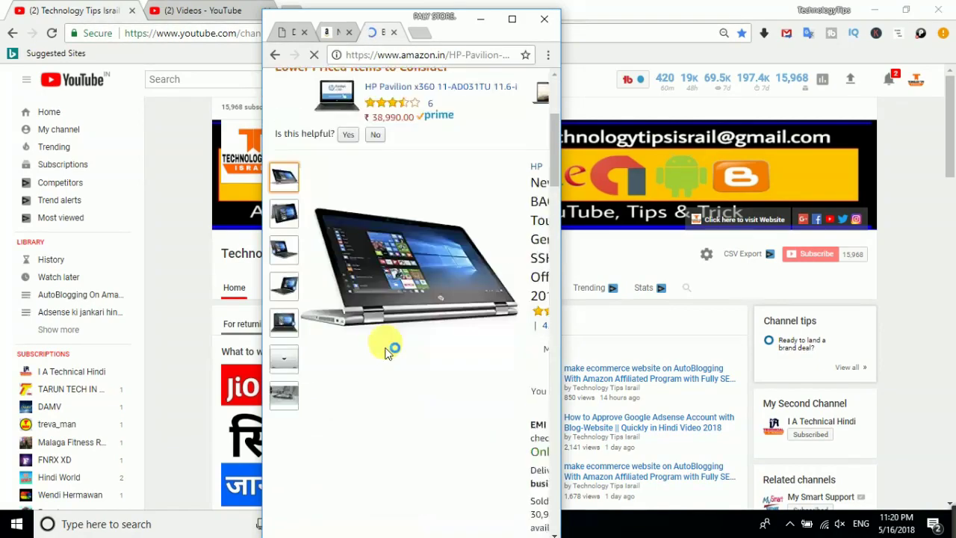
Look through the HP Pavilion laptop's amazon.in page down to its product description and return to the store's laptop post
scroll(387, 352, "down", 15)
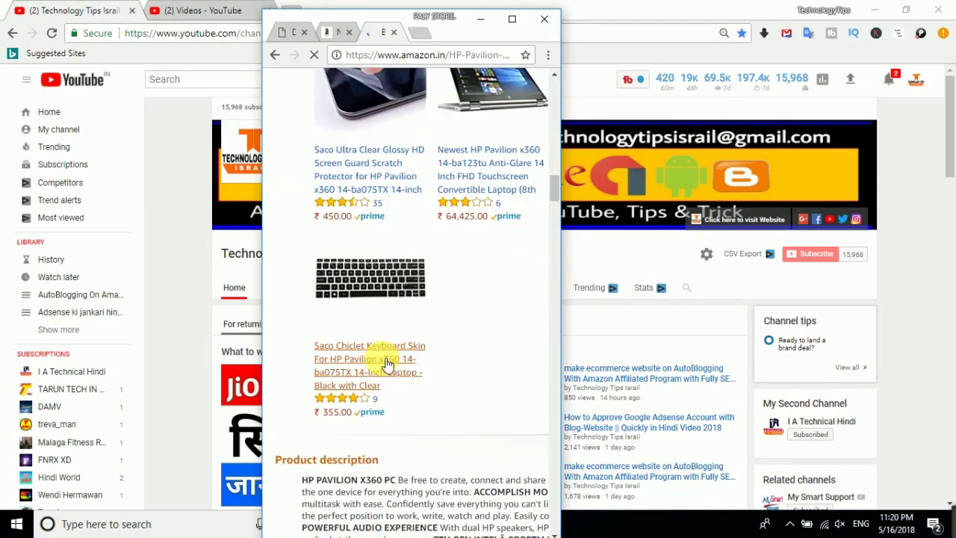
scroll(387, 363, "down", 10)
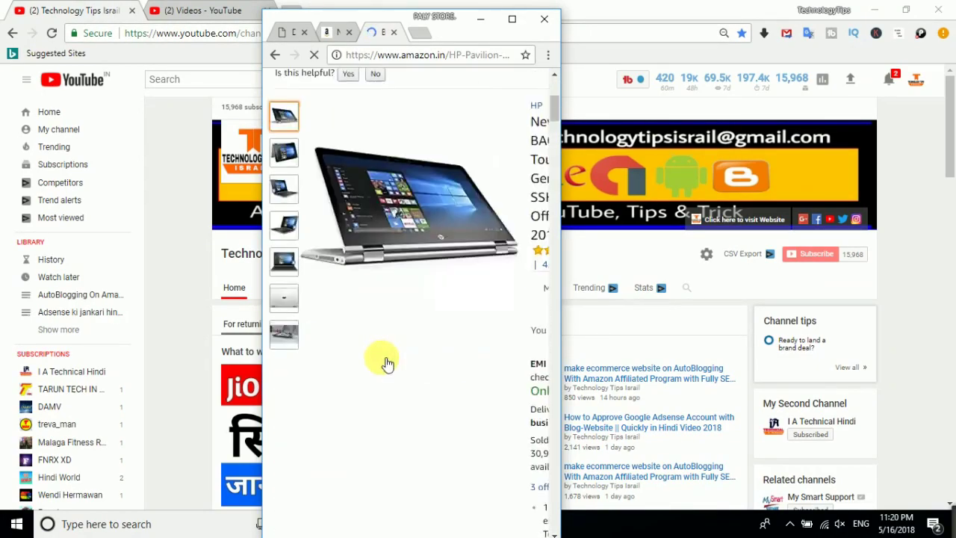
left_click(330, 32)
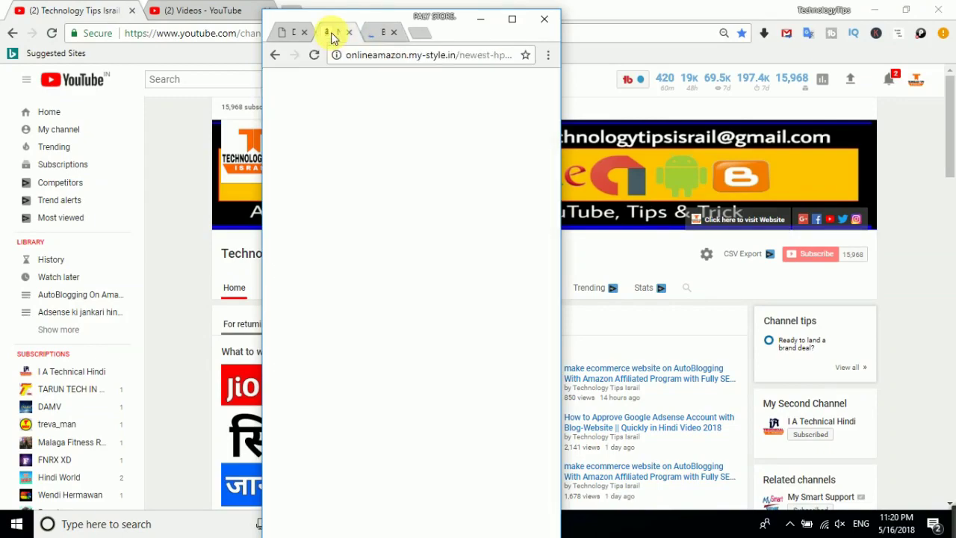
scroll(396, 299, "up", 5)
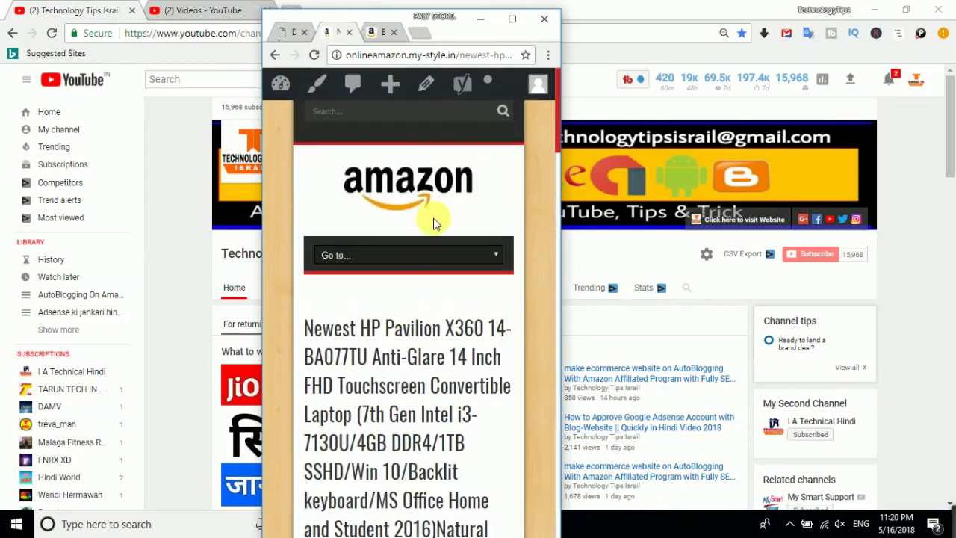
Maximize the store's browser window and browse the homepage at full width, from the laptop sections down to the footer
left_click(513, 20)
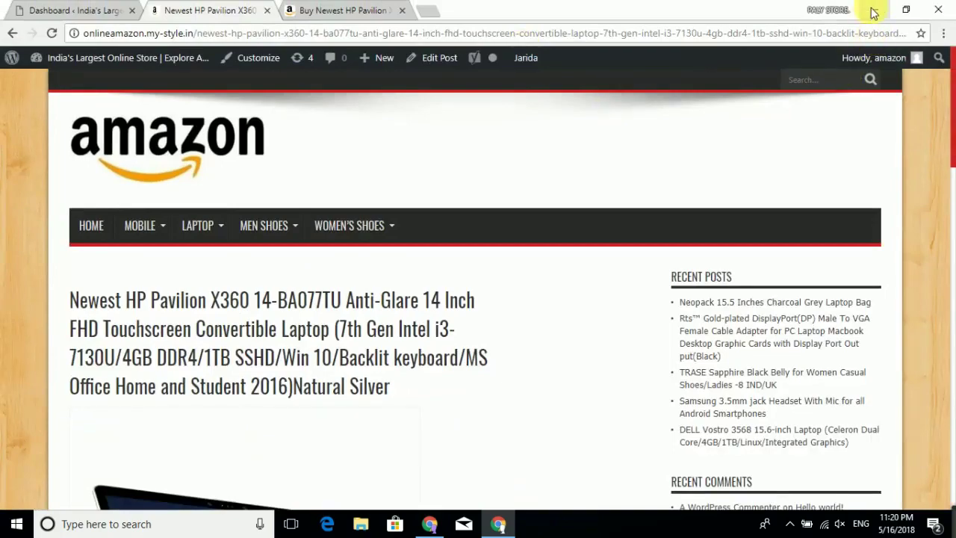
left_click(91, 226)
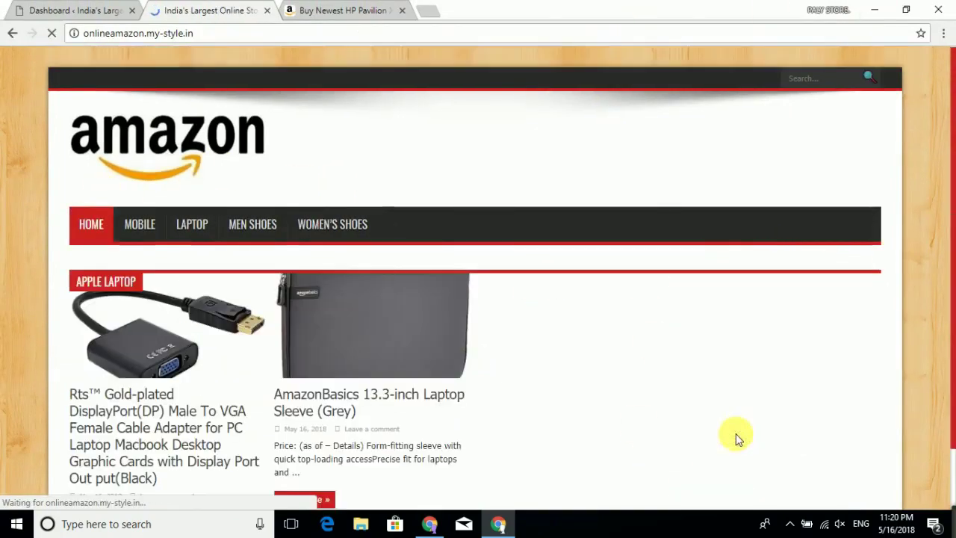
scroll(736, 437, "down", 4)
scroll(735, 439, "down", 15)
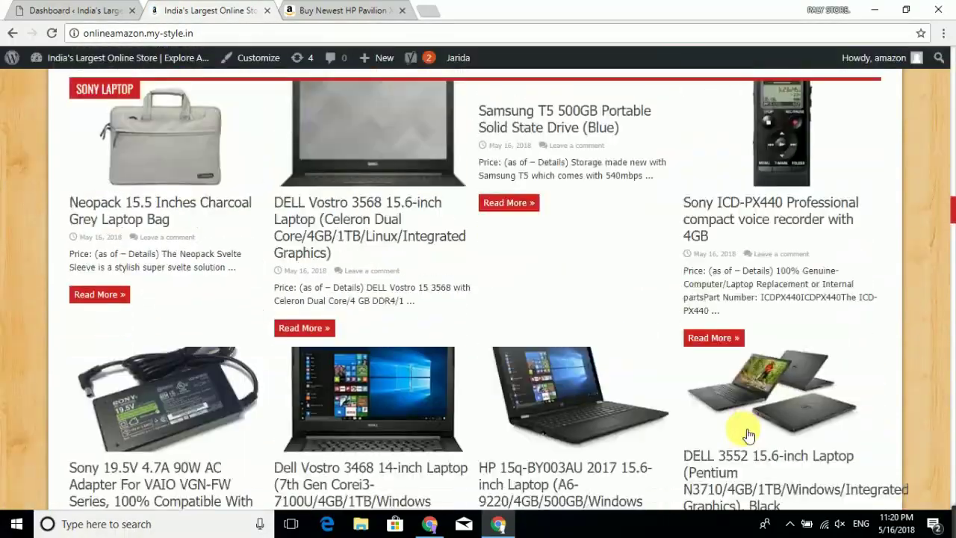
scroll(747, 439, "down", 10)
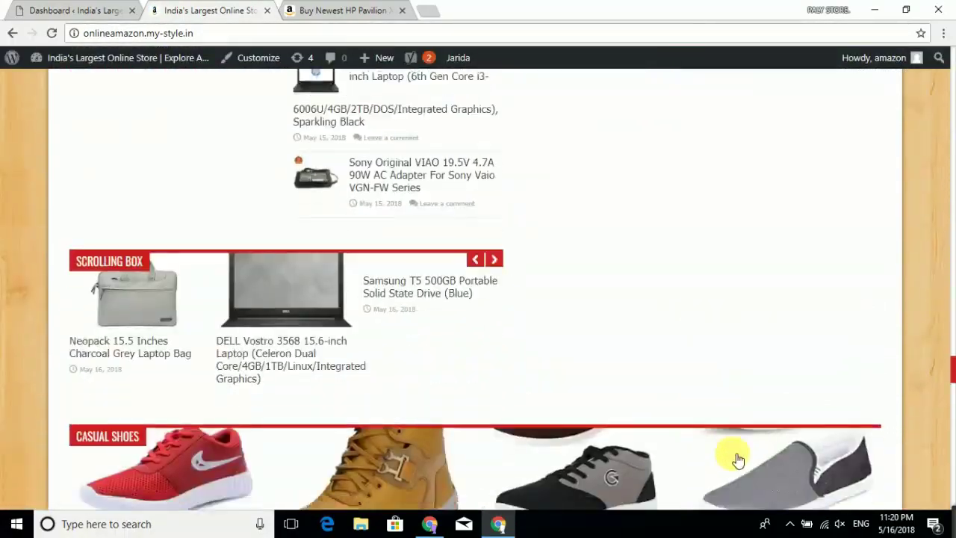
scroll(731, 452, "down", 10)
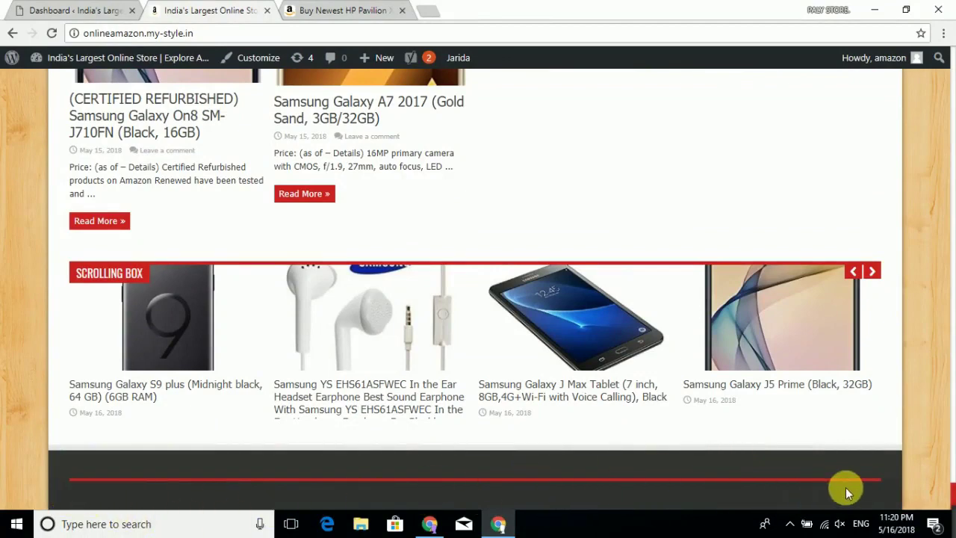
Close the laptop's amazon.in page and return to the store's WordPress dashboard
left_click(334, 6)
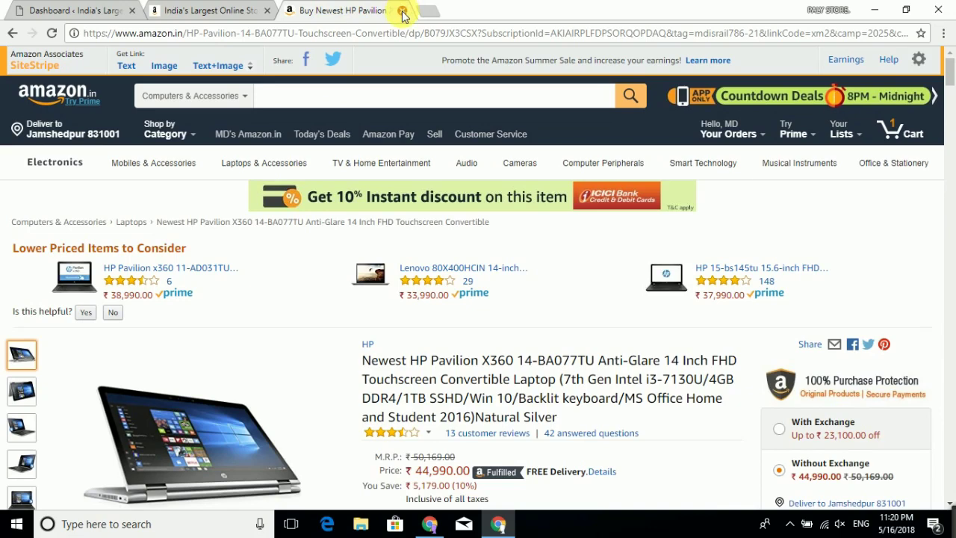
left_click(402, 12)
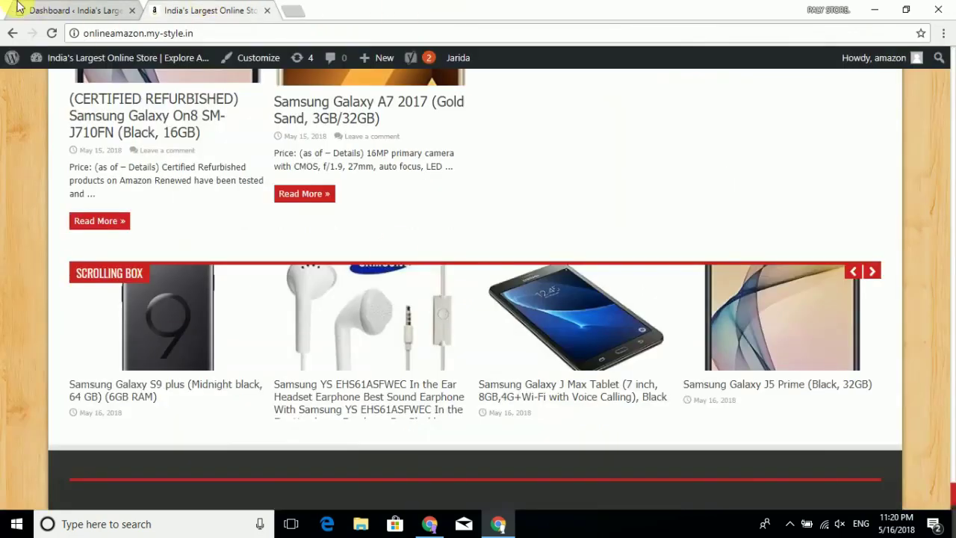
left_click(82, 9)
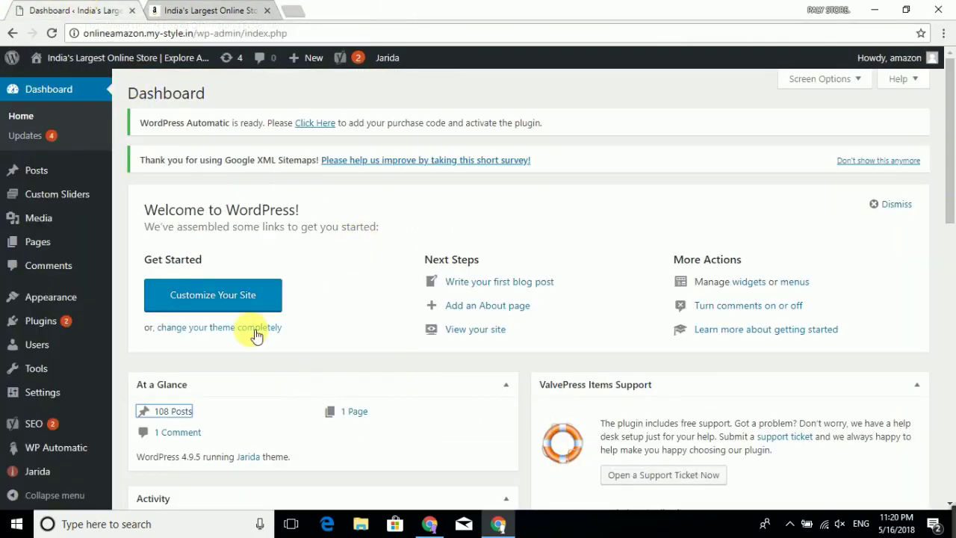
Switch to the browser window with the Technology Tips YouTube channel and browse its Uploads and Recent posts video sections
left_click(431, 523)
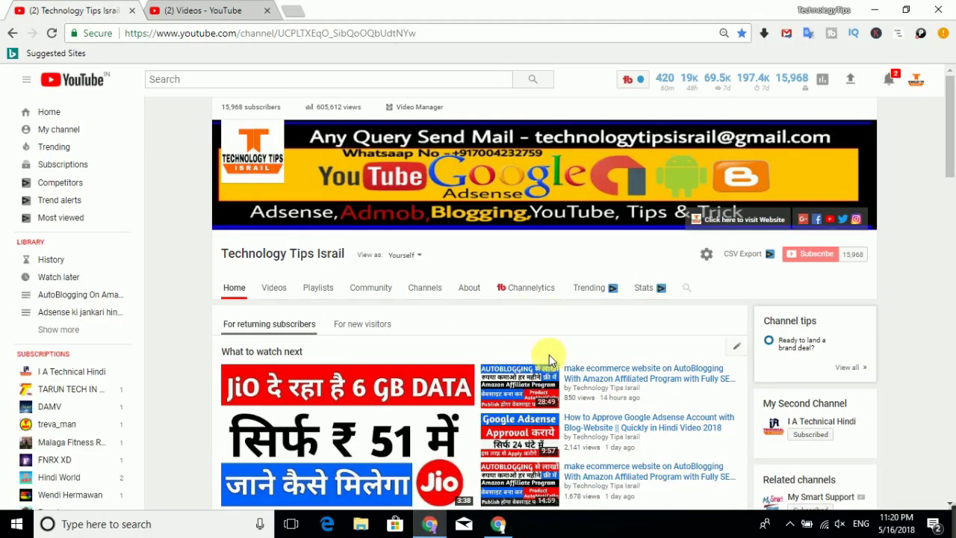
scroll(552, 359, "down", 12)
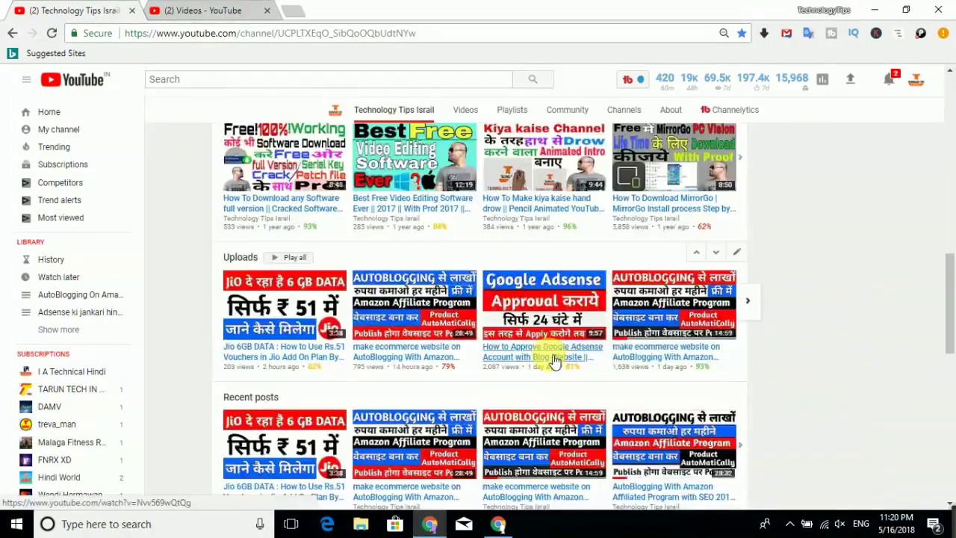
scroll(553, 360, "down", 10)
scroll(551, 358, "up", 8)
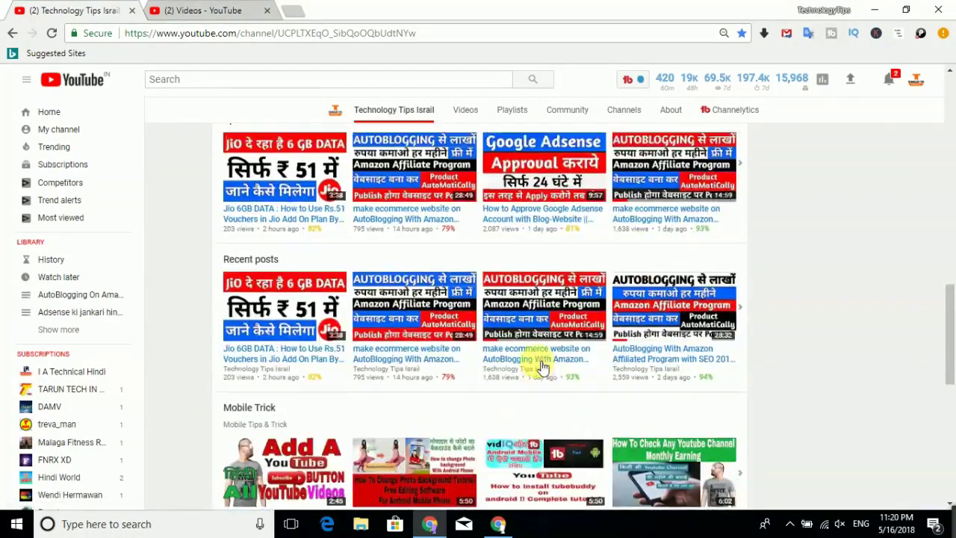